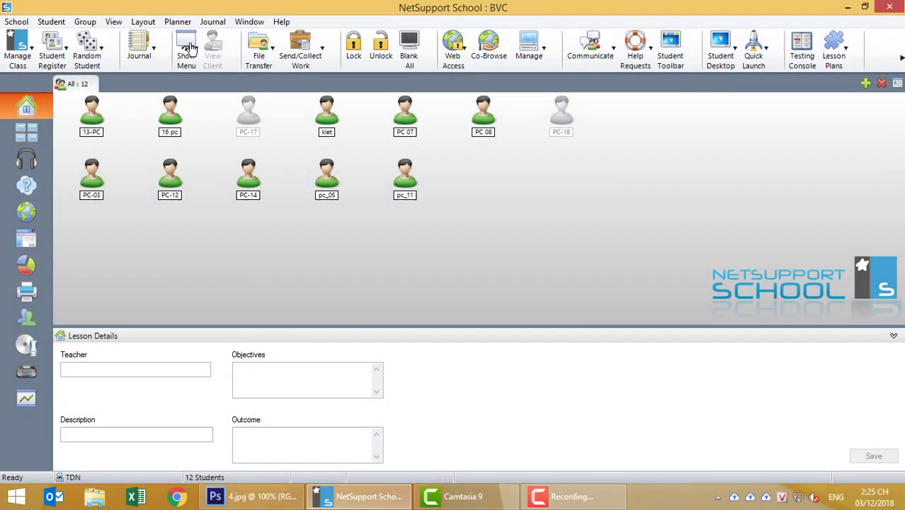
Start showing the teacher screen to the students so Photoshop with 4.jpg is displayed.
{"action": "left_click", "coordinate": [191, 48]}
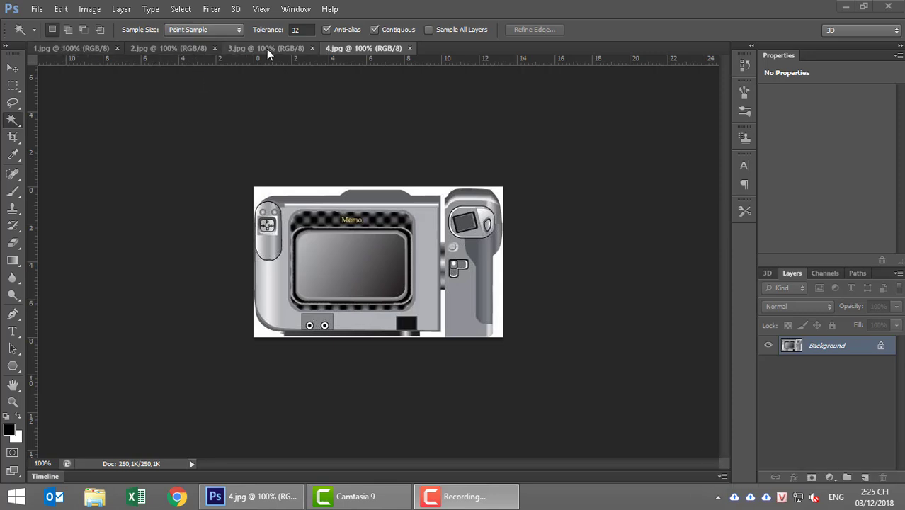
Look through the open images 1.jpg, 2.jpg, 3.jpg and 4.jpg.
{"action": "left_click", "coordinate": [70, 49]}
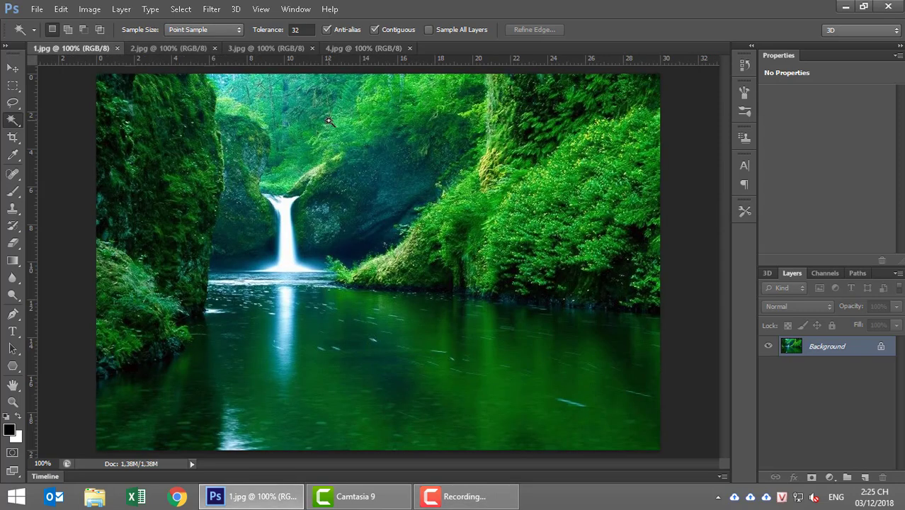
{"action": "left_click", "coordinate": [163, 49]}
{"action": "left_click", "coordinate": [248, 48]}
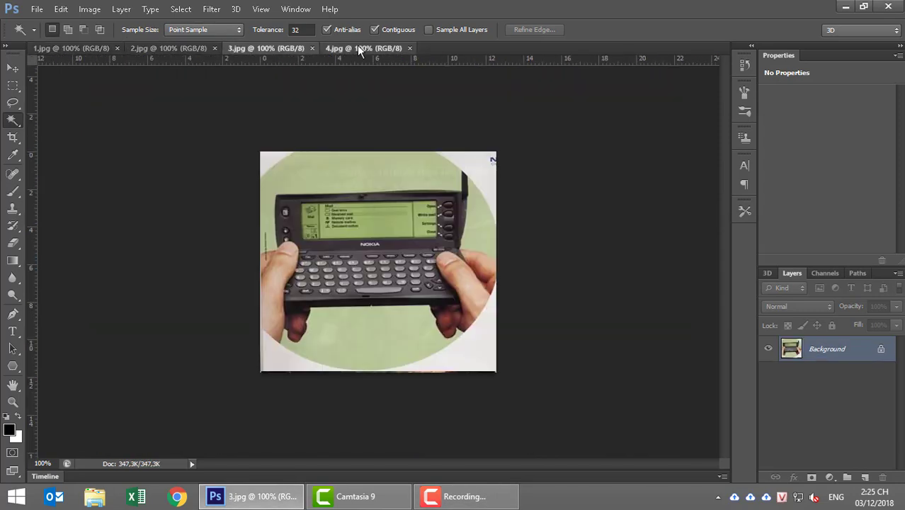
{"action": "left_click", "coordinate": [358, 48]}
{"action": "left_click", "coordinate": [287, 48]}
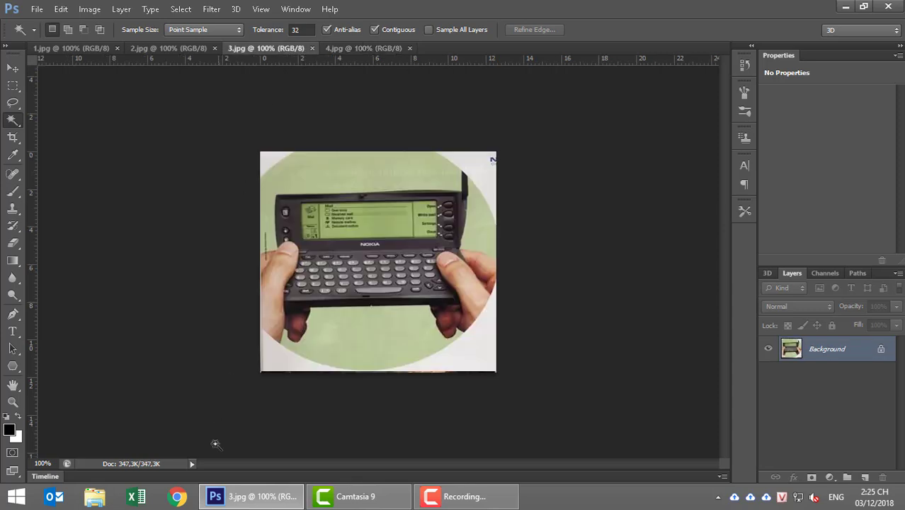
Open the End reference image from On Tap 1, then return to 1.jpg.
{"action": "left_click", "coordinate": [37, 8]}
{"action": "left_click", "coordinate": [42, 36]}
{"action": "left_click", "coordinate": [111, 237]}
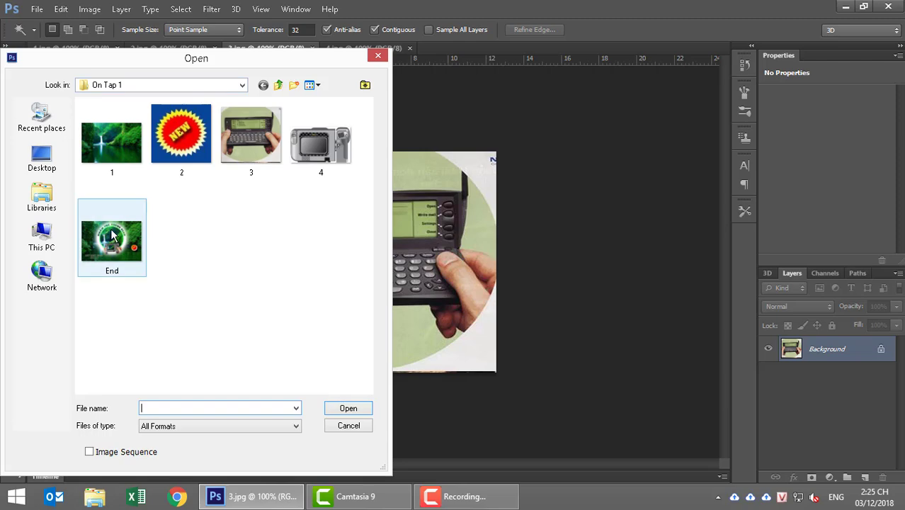
{"action": "double_click", "coordinate": [111, 237]}
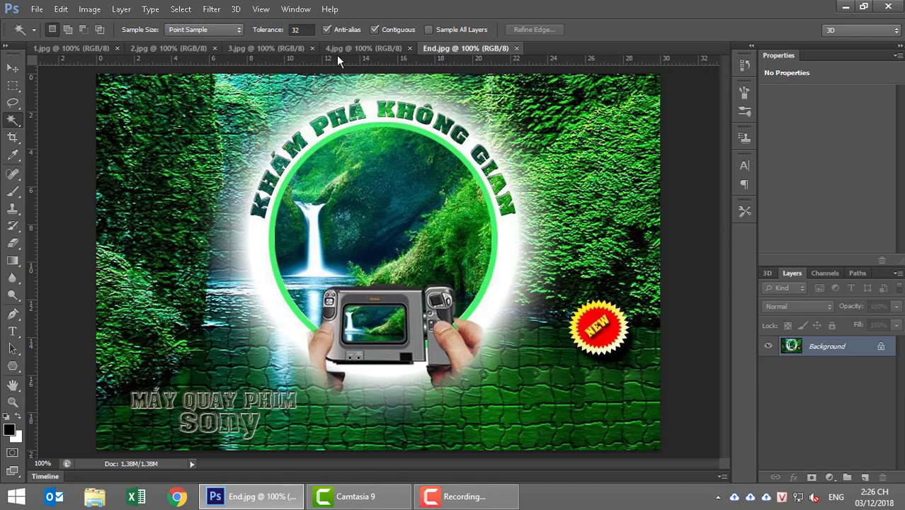
{"action": "left_click", "coordinate": [68, 47]}
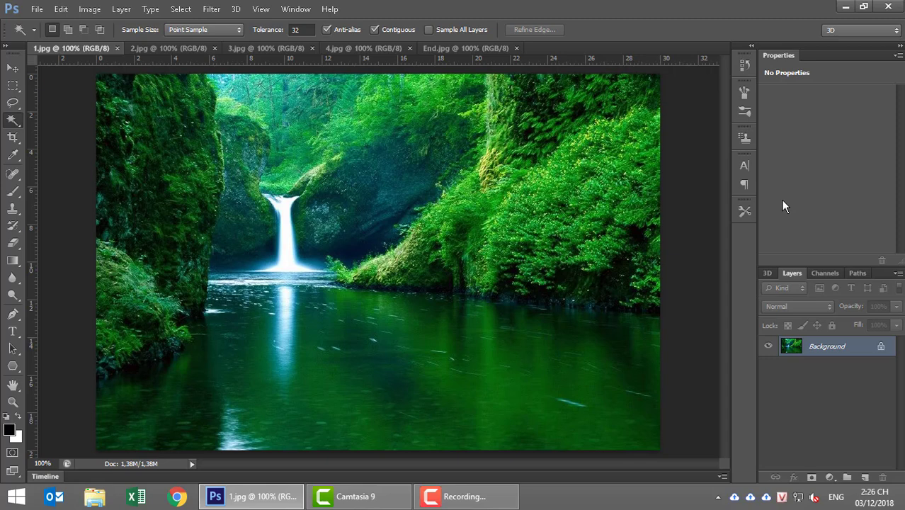
Duplicate the waterfall background to Layer 1 with Ctrl+J and launch the Filter Gallery.
{"action": "key", "text": "ctrl+j"}
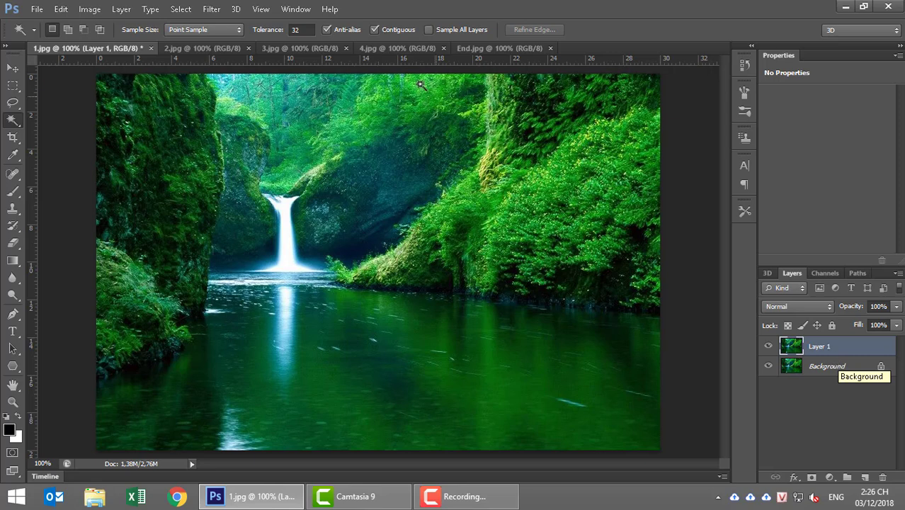
{"action": "left_click", "coordinate": [217, 14]}
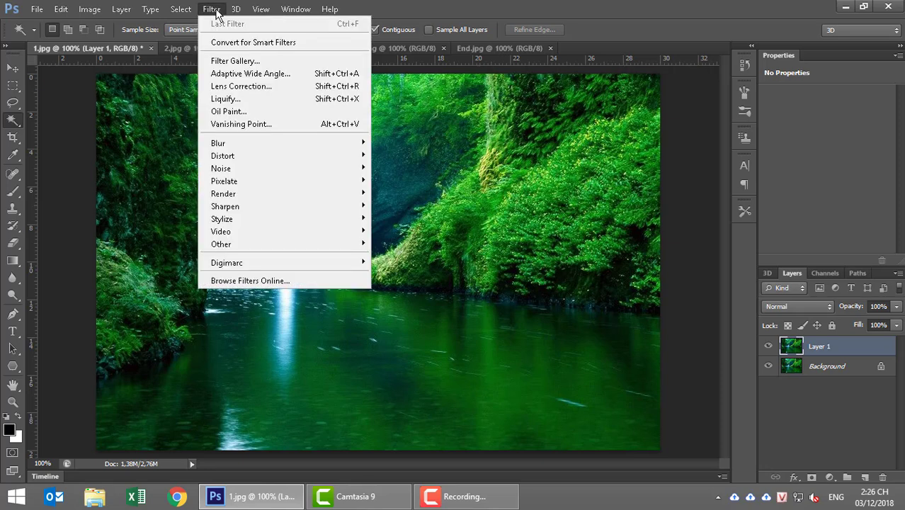
{"action": "left_click", "coordinate": [224, 62]}
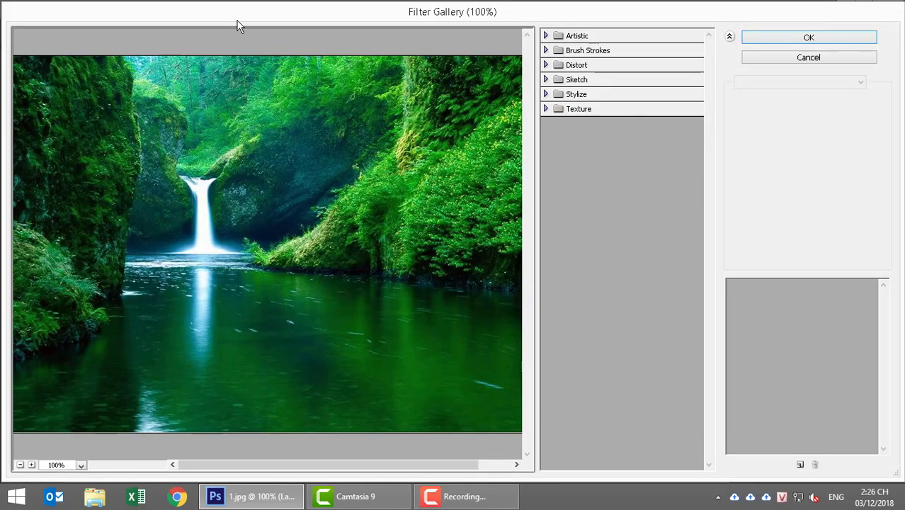
Preview Colored Pencil, Film Grain, Paint Daubs, Rough Pastels, Underpainting, Texturizer, then Mosaic Tiles.
{"action": "left_click", "coordinate": [553, 36]}
{"action": "left_click", "coordinate": [563, 75]}
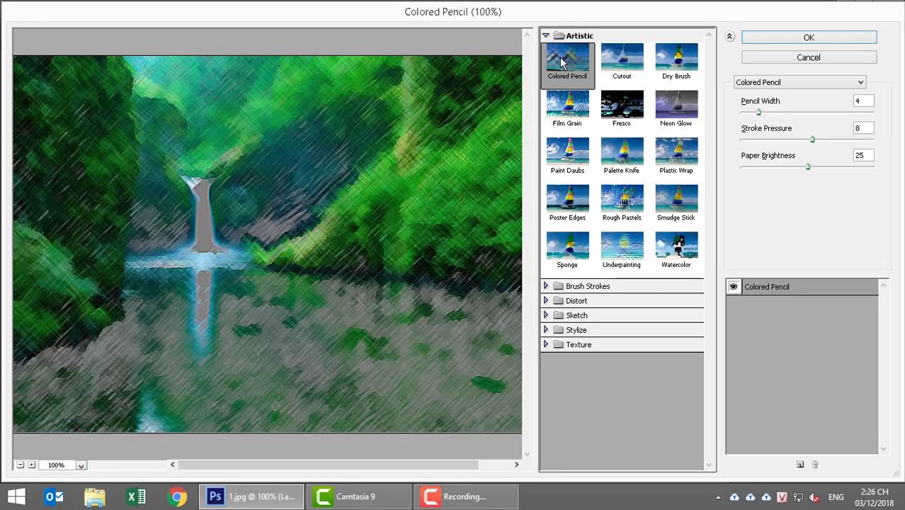
{"action": "left_click", "coordinate": [563, 105]}
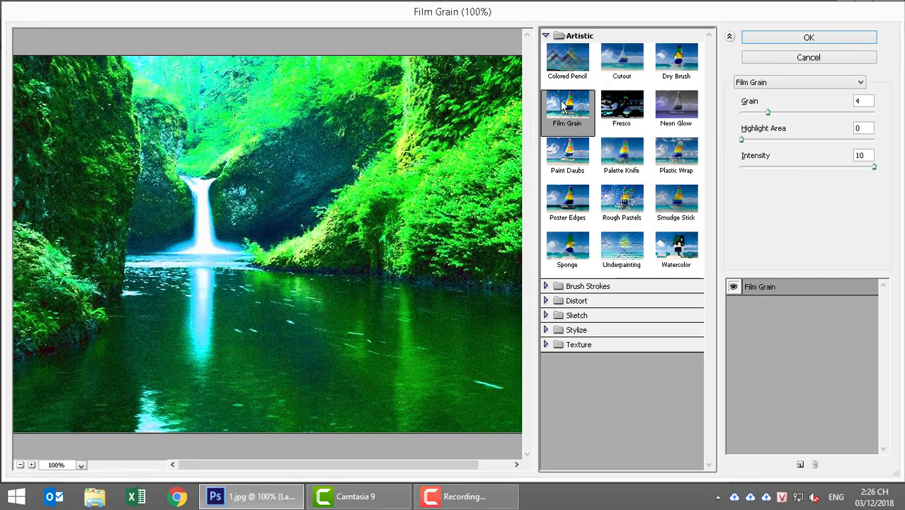
{"action": "left_click", "coordinate": [562, 162]}
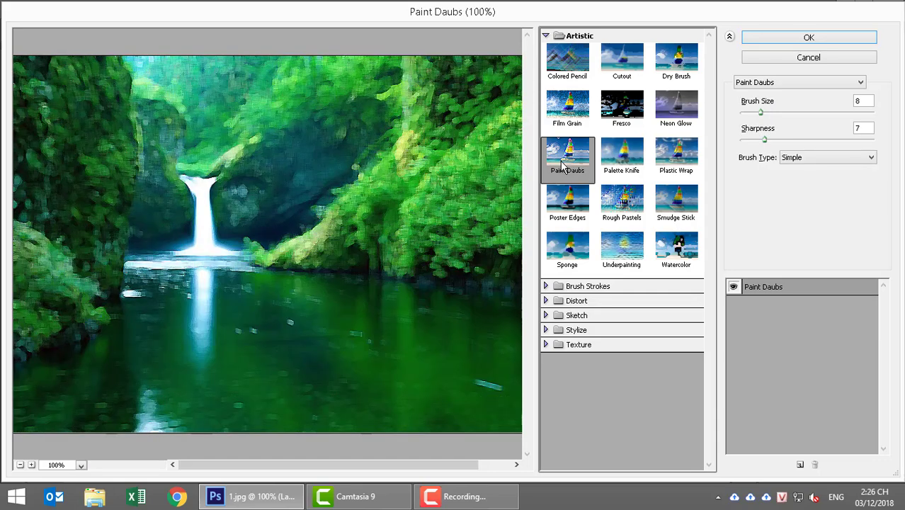
{"action": "left_click", "coordinate": [621, 202]}
{"action": "left_click", "coordinate": [626, 243]}
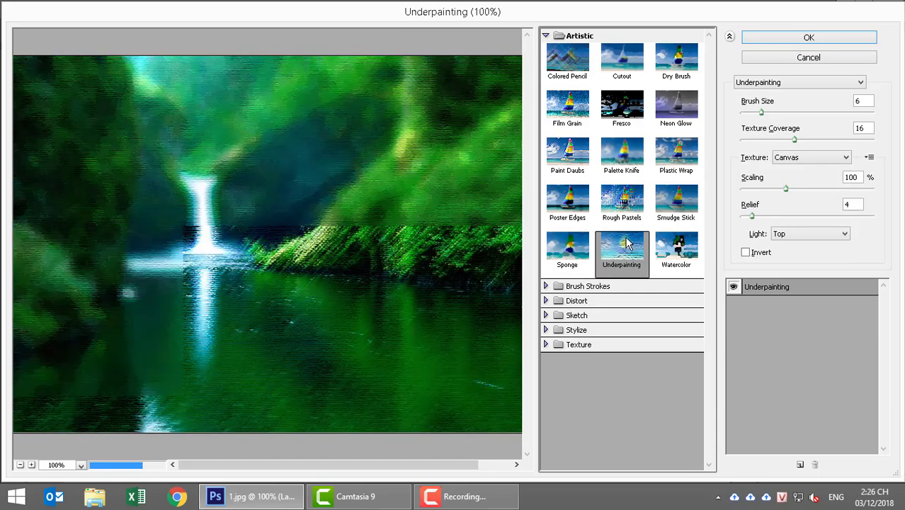
{"action": "left_click", "coordinate": [546, 345]}
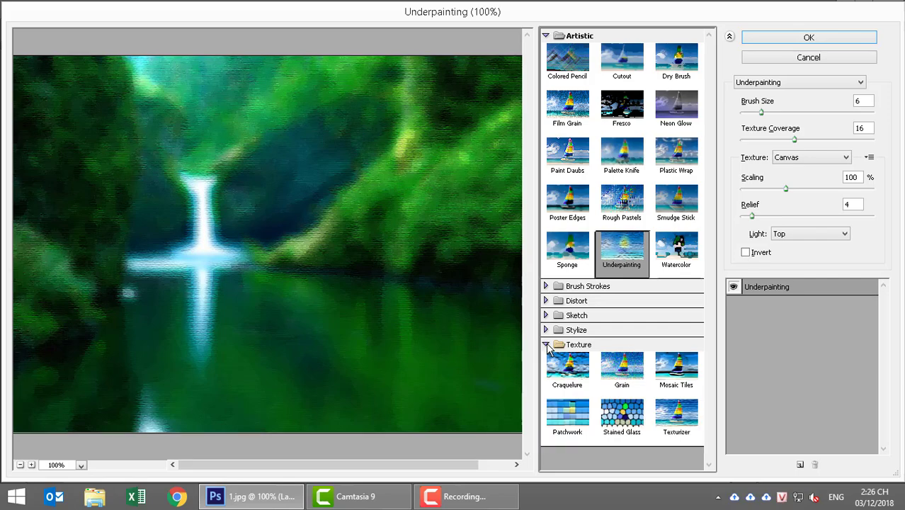
{"action": "left_click", "coordinate": [659, 414]}
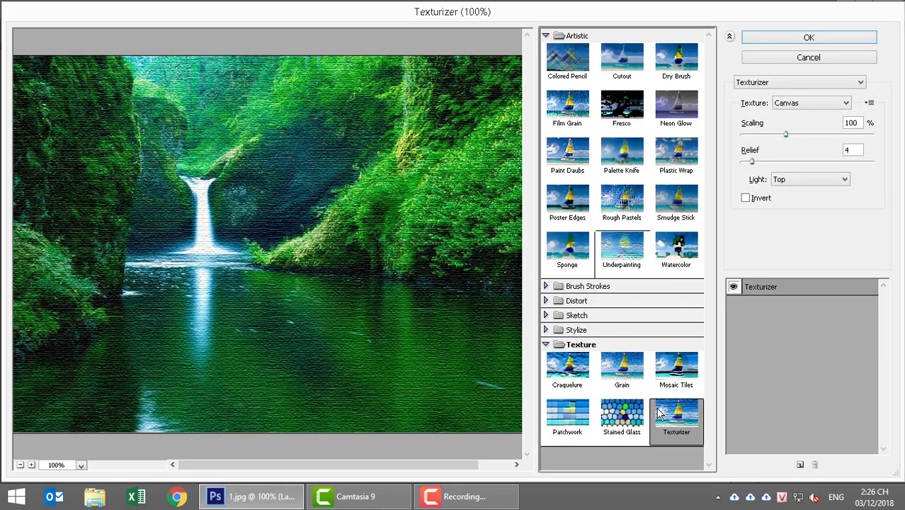
{"action": "left_click", "coordinate": [671, 368]}
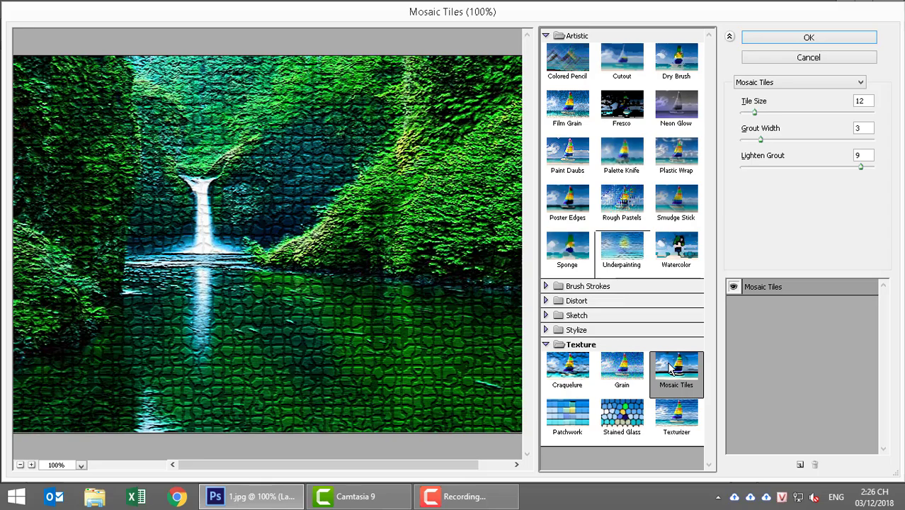
Set Mosaic Tiles to Tile Size 29, Grout Width 2, Lighten Grout 7 and apply it.
{"action": "left_click_drag", "start_coordinate": [754, 113], "coordinate": [779, 112]}
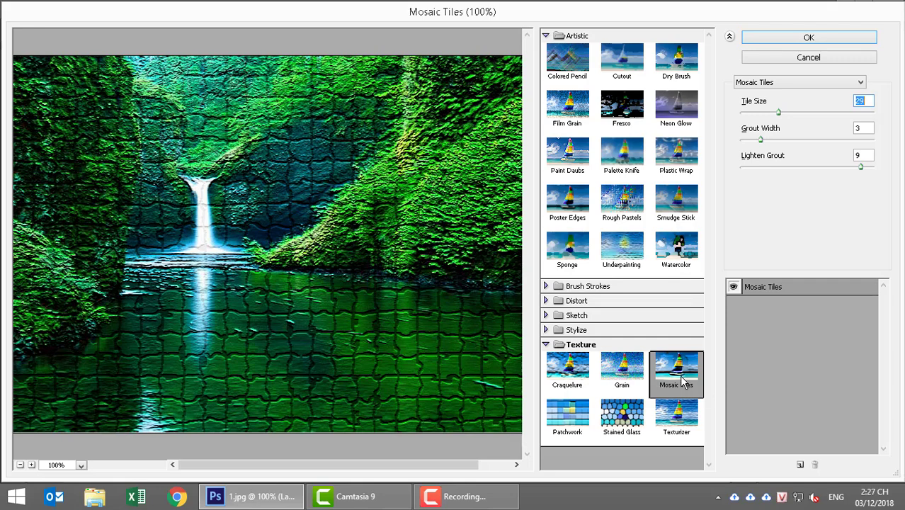
{"action": "left_click_drag", "start_coordinate": [761, 139], "coordinate": [814, 143]}
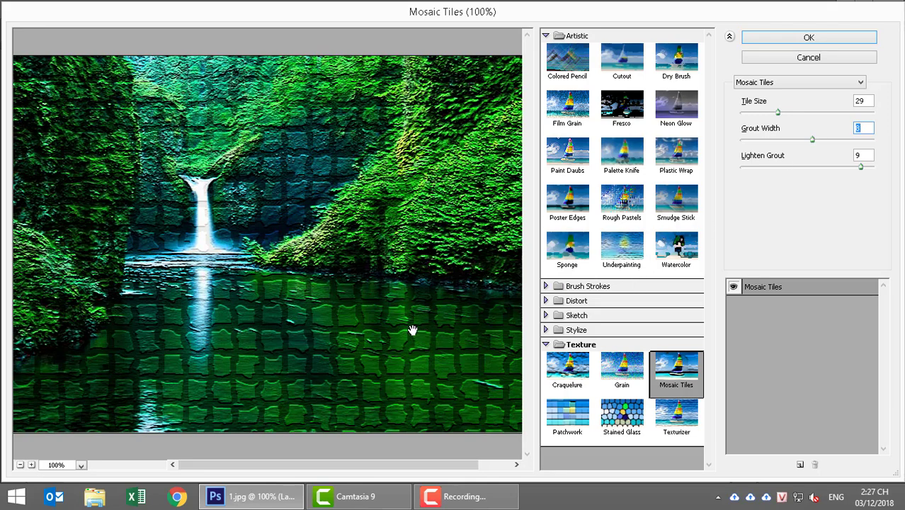
{"action": "left_click_drag", "start_coordinate": [813, 142], "coordinate": [757, 140]}
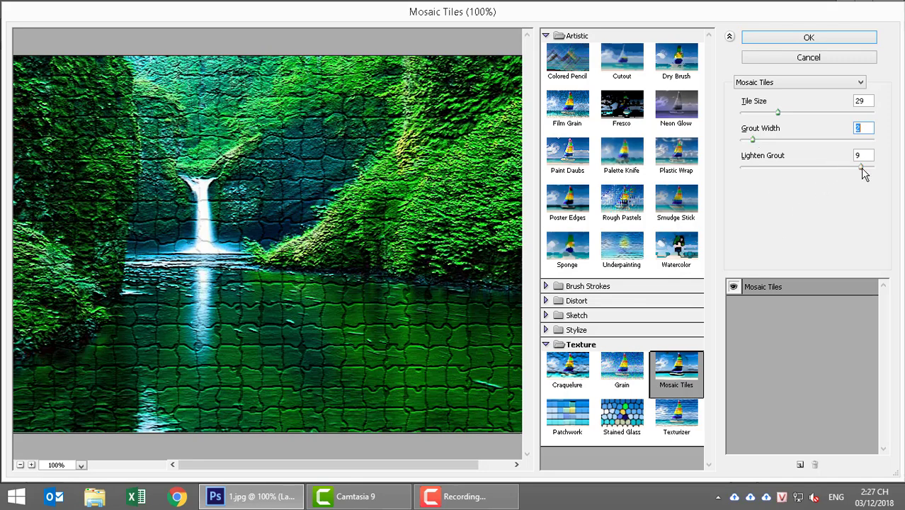
{"action": "mouse_move", "coordinate": [860, 167]}
{"action": "left_mouse_down"}
{"action": "mouse_move", "coordinate": [818, 176]}
{"action": "mouse_move", "coordinate": [875, 172]}
{"action": "mouse_move", "coordinate": [834, 170]}
{"action": "left_mouse_up"}
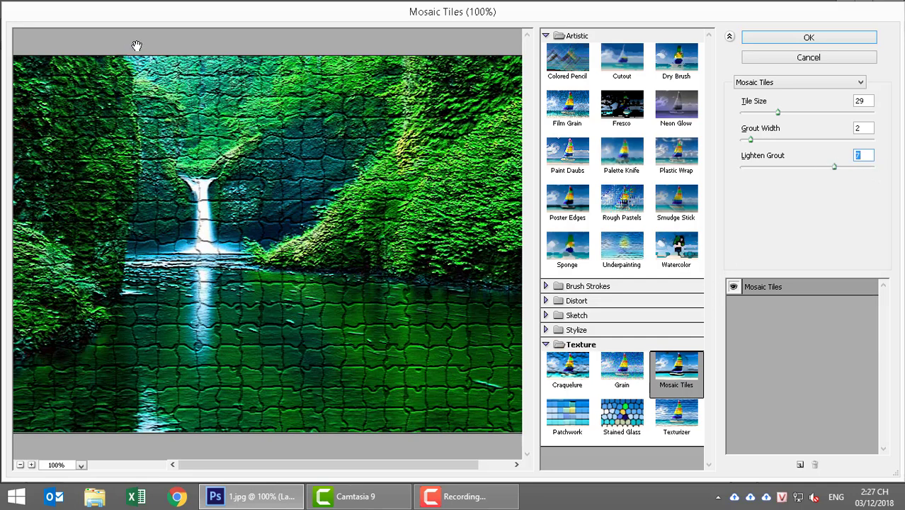
{"action": "left_click", "coordinate": [750, 38]}
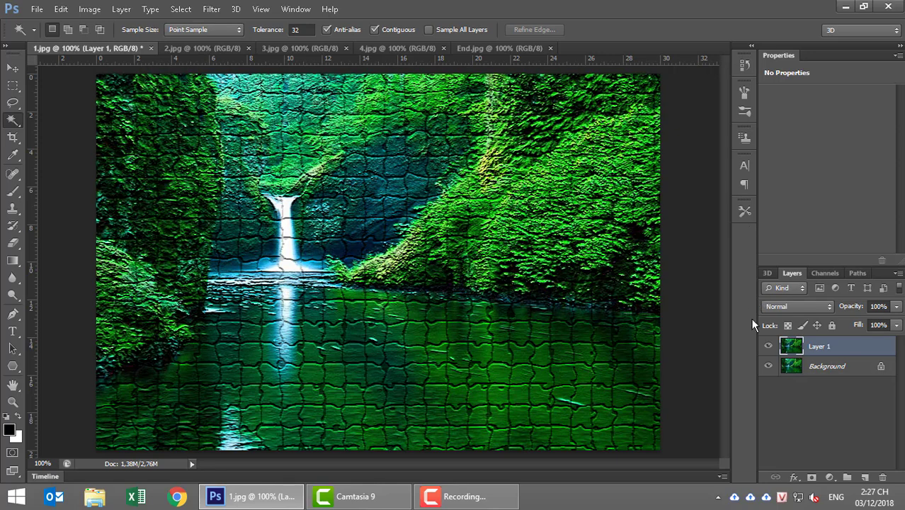
On End.jpg, place horizontal and vertical guides through the ring centre, then undock its tab.
{"action": "left_click_drag", "start_coordinate": [766, 364], "coordinate": [768, 346]}
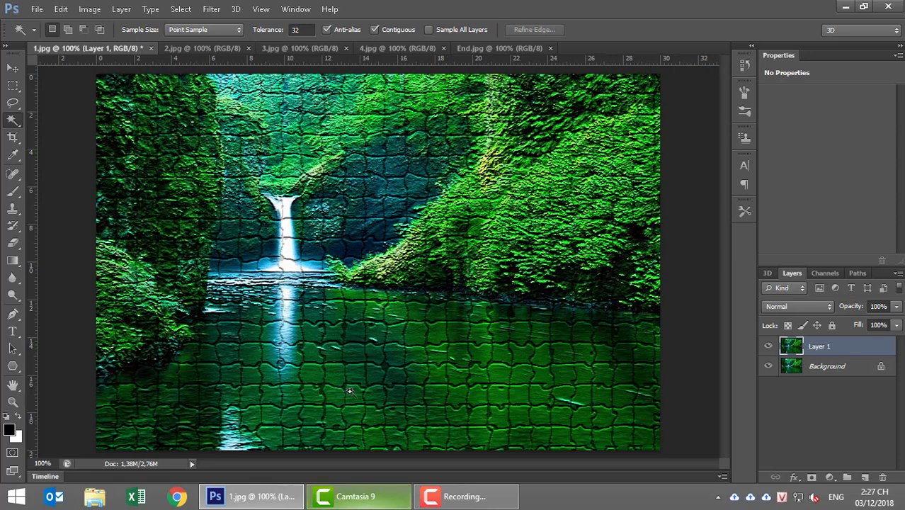
{"action": "left_click", "coordinate": [475, 49]}
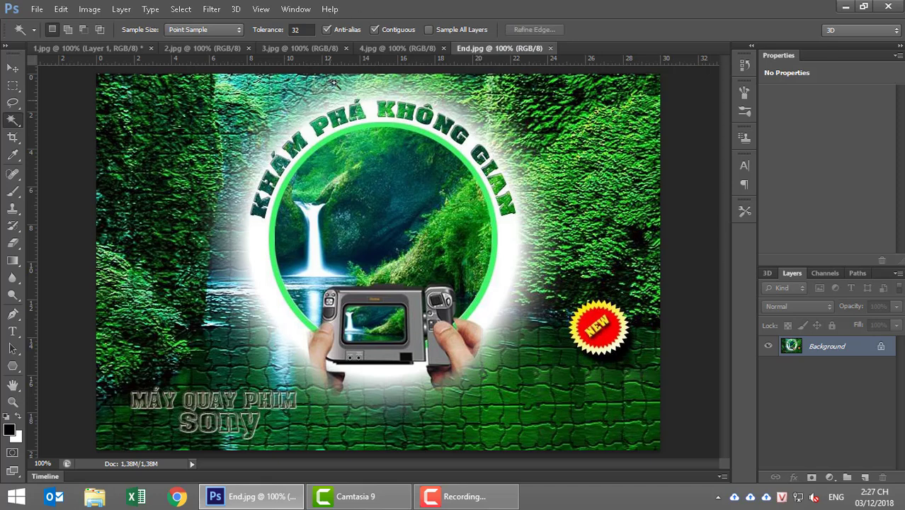
{"action": "mouse_move", "coordinate": [340, 58]}
{"action": "left_mouse_down"}
{"action": "mouse_move", "coordinate": [355, 212]}
{"action": "mouse_move", "coordinate": [350, 262]}
{"action": "left_mouse_up"}
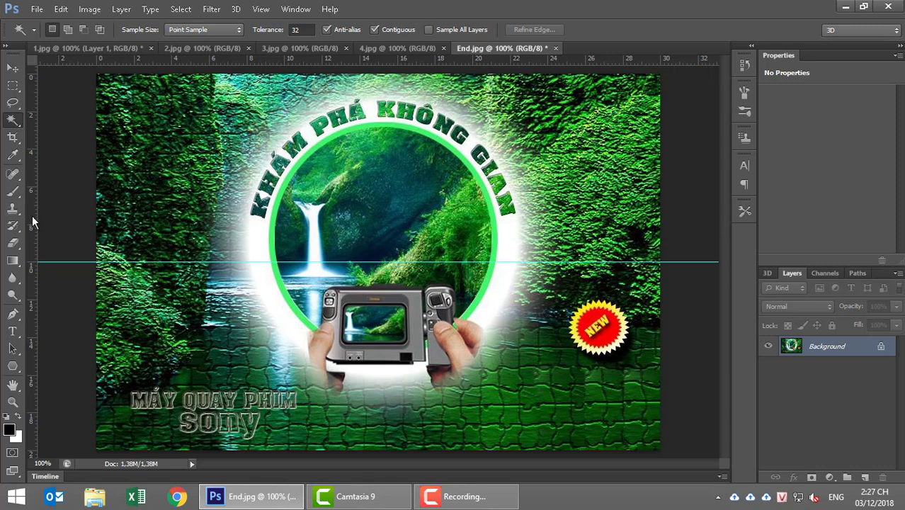
{"action": "left_click_drag", "start_coordinate": [33, 221], "coordinate": [378, 241]}
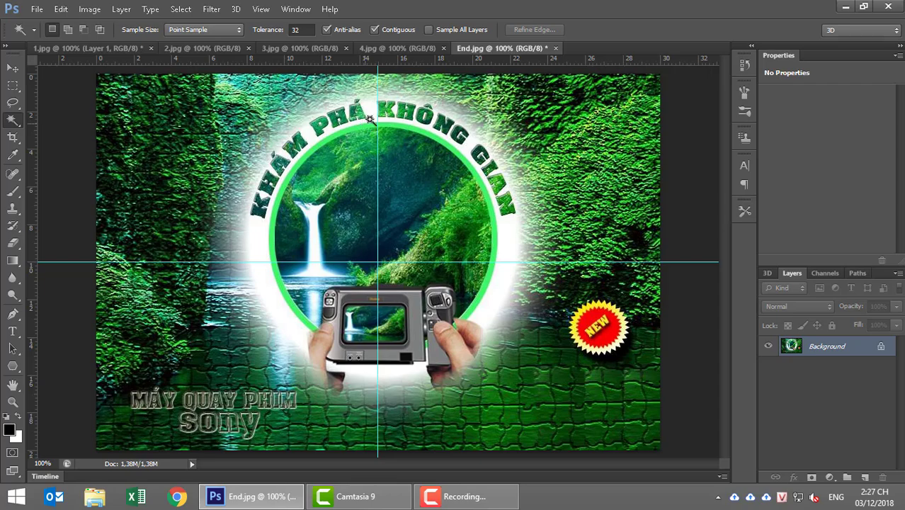
{"action": "mouse_move", "coordinate": [463, 48]}
{"action": "left_mouse_down"}
{"action": "mouse_move", "coordinate": [200, 173]}
{"action": "mouse_move", "coordinate": [331, 80]}
{"action": "left_mouse_up"}
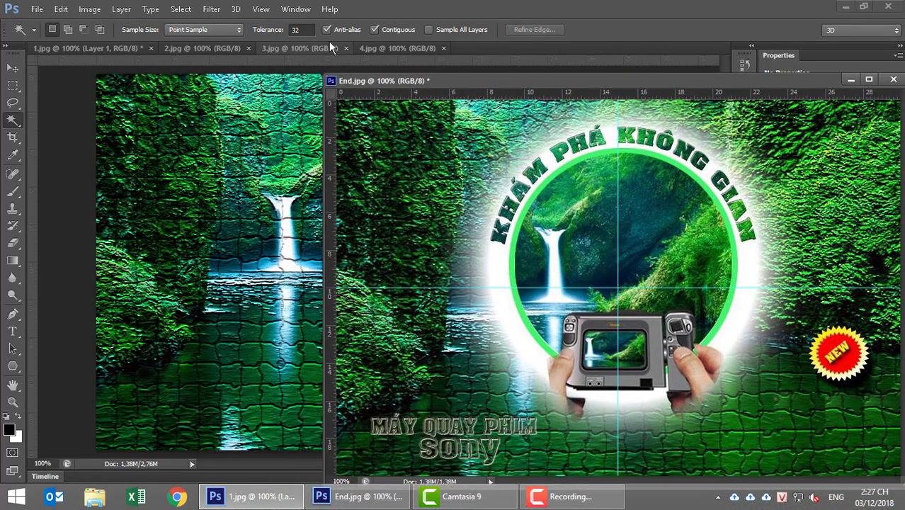
Float 1.jpg in its own window and move it aside.
{"action": "left_click", "coordinate": [375, 48]}
{"action": "left_click", "coordinate": [375, 48]}
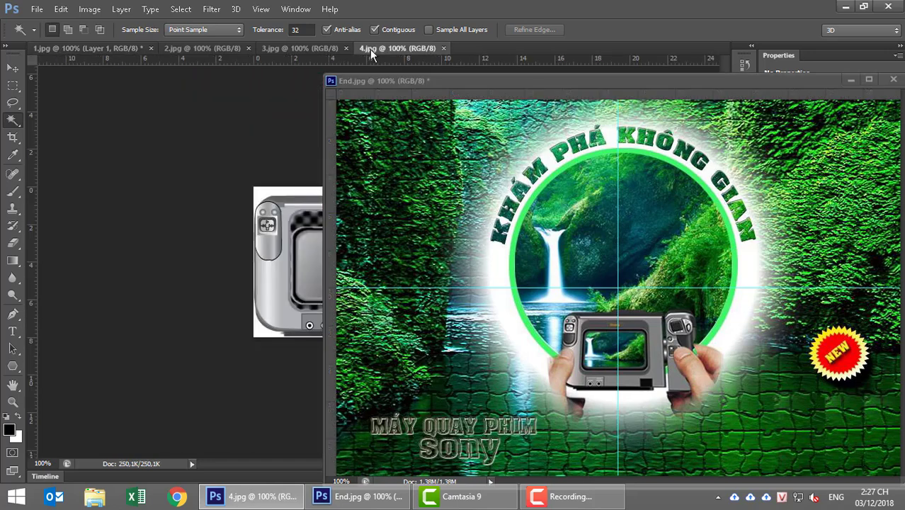
{"action": "left_click", "coordinate": [78, 49]}
{"action": "left_click_drag", "start_coordinate": [78, 49], "coordinate": [458, 94]}
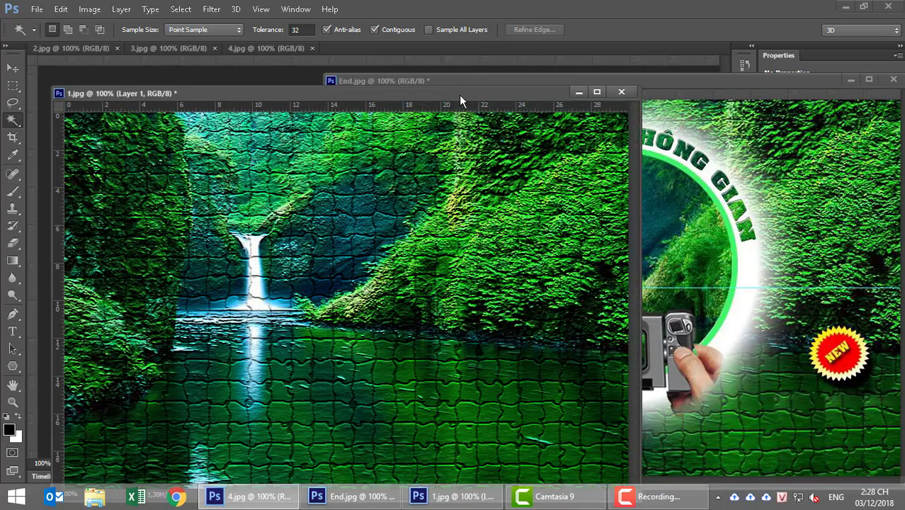
{"action": "key", "text": "super"}
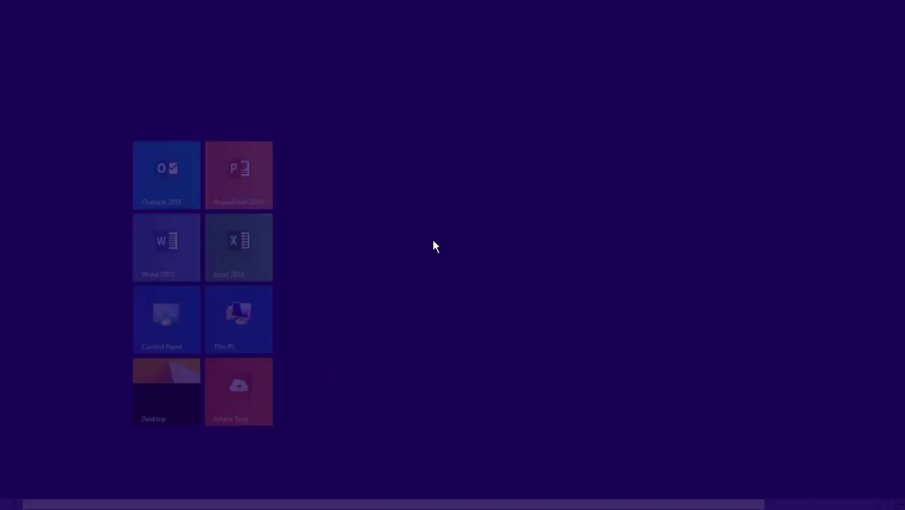
{"action": "key", "text": "super"}
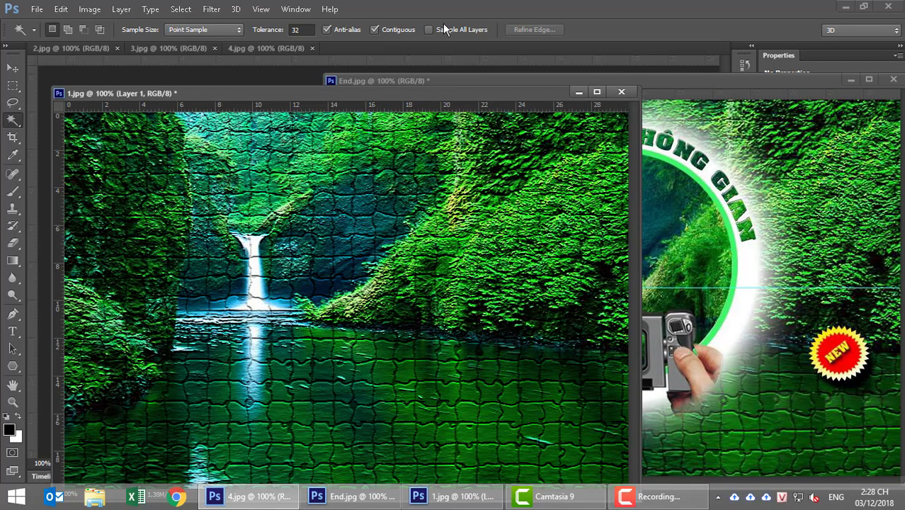
{"action": "scroll", "coordinate": [423, 178], "scroll_direction": "down", "scroll_amount": 2}
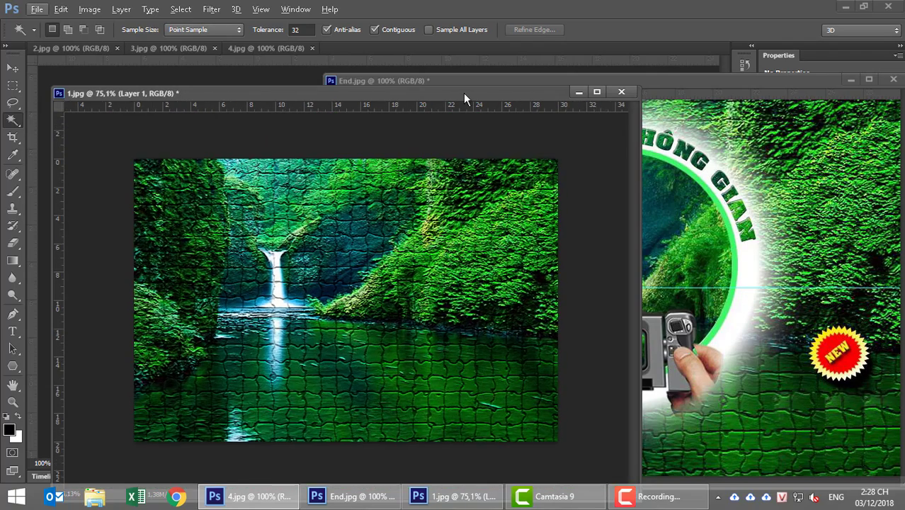
{"action": "left_click_drag", "start_coordinate": [463, 93], "coordinate": [330, 74]}
Move the End.jpg reference out of the way and enlarge both document windows.
{"action": "left_click", "coordinate": [568, 85]}
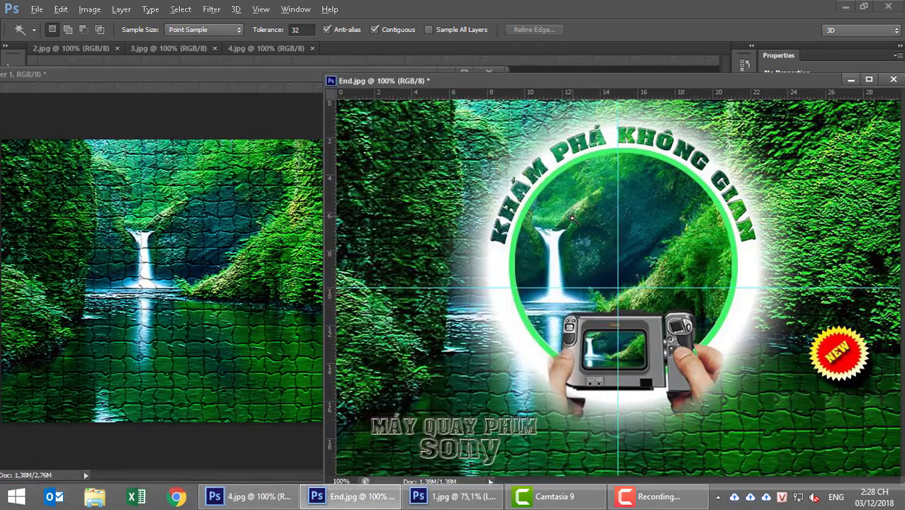
{"action": "scroll", "coordinate": [568, 85], "scroll_direction": "down", "scroll_amount": 4}
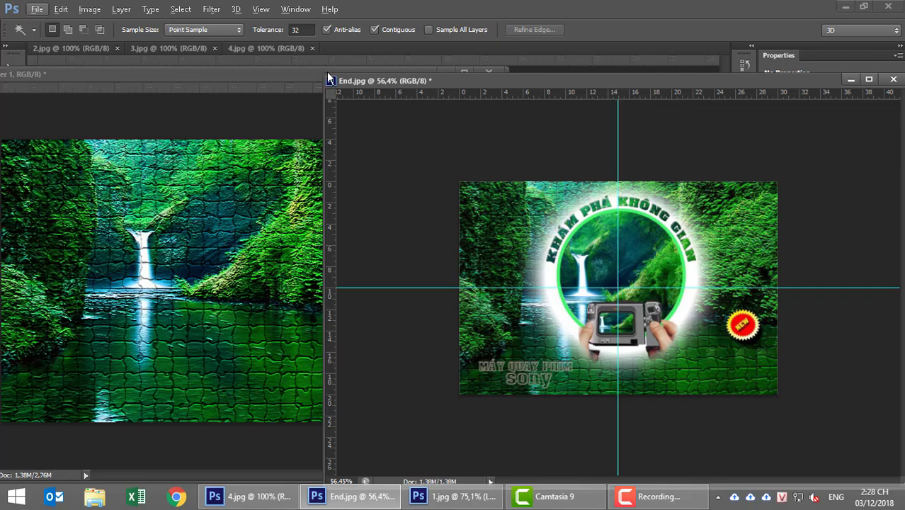
{"action": "mouse_move", "coordinate": [330, 81]}
{"action": "left_mouse_down"}
{"action": "mouse_move", "coordinate": [692, 236]}
{"action": "mouse_move", "coordinate": [618, 105]}
{"action": "left_mouse_up"}
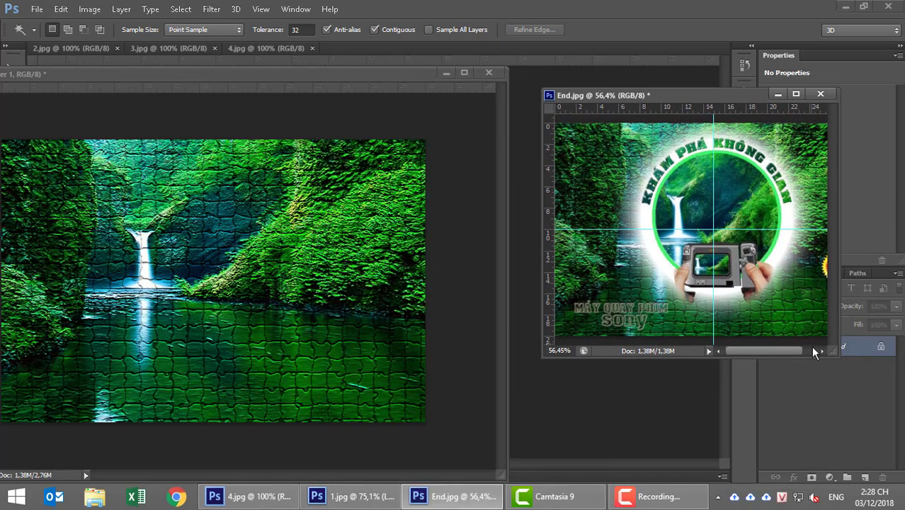
{"action": "left_click_drag", "start_coordinate": [834, 351], "coordinate": [902, 409]}
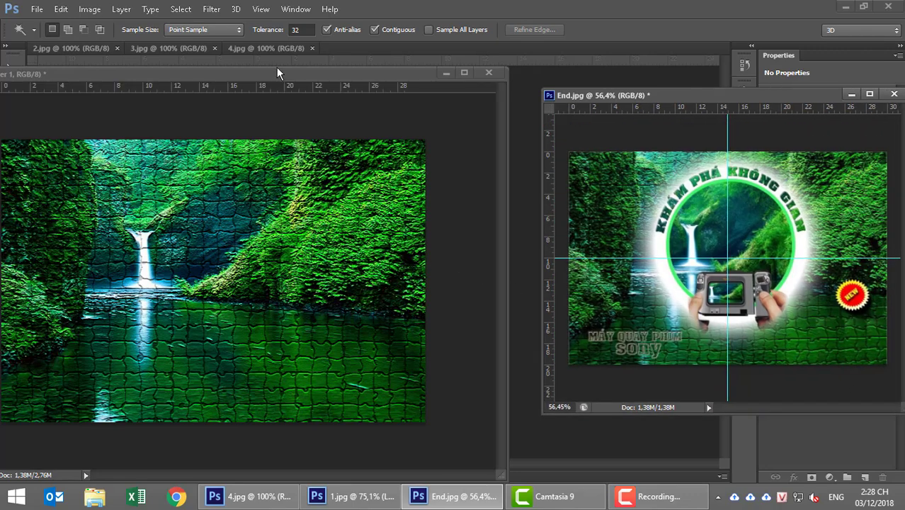
{"action": "left_click_drag", "start_coordinate": [276, 68], "coordinate": [302, 61]}
{"action": "scroll", "coordinate": [242, 206], "scroll_direction": "down", "scroll_amount": 1}
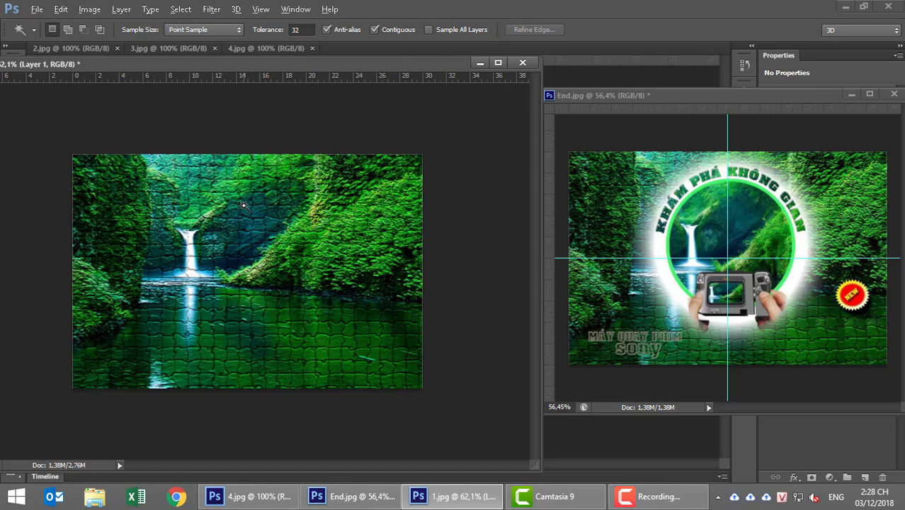
{"action": "scroll", "coordinate": [243, 206], "scroll_direction": "down", "scroll_amount": 1}
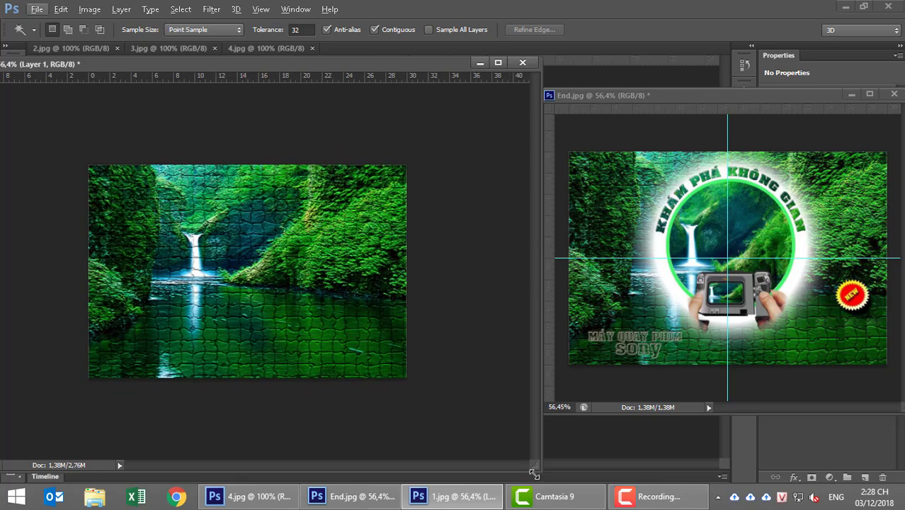
Place a smaller waterfall window beside End.jpg and add an empty Layer 2.
{"action": "left_click_drag", "start_coordinate": [534, 473], "coordinate": [370, 350]}
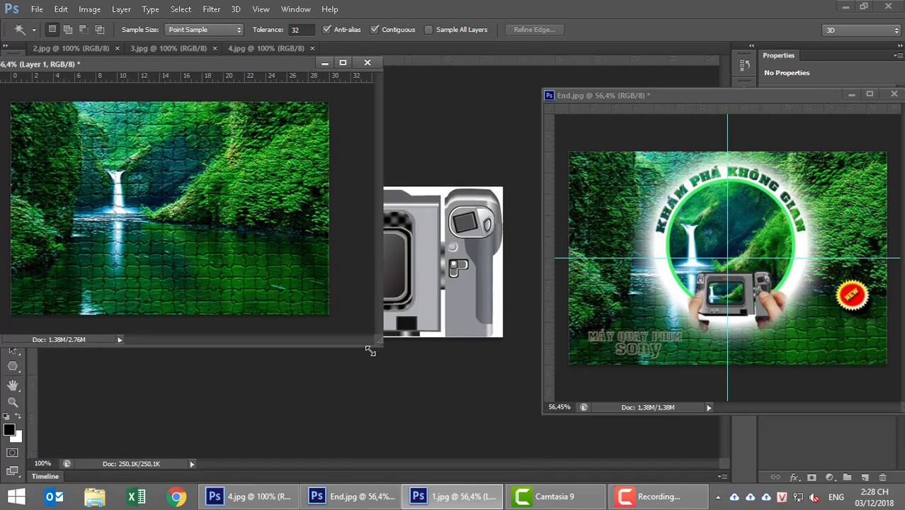
{"action": "left_click_drag", "start_coordinate": [250, 63], "coordinate": [396, 108]}
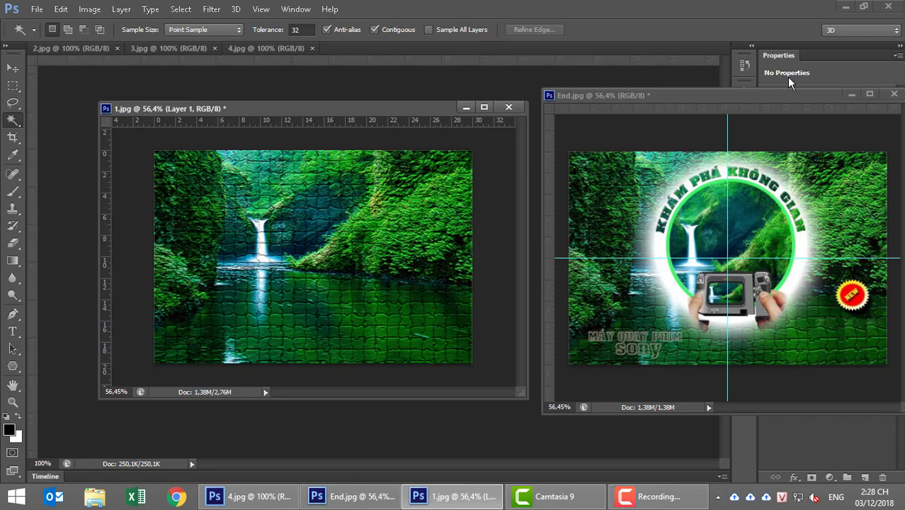
{"action": "key", "text": "ctrl+shift+n"}
{"action": "key", "text": "Return"}
With the Ellipse Tool, add centre guides and draw a 370 px white circle at their crossing.
{"action": "left_click", "coordinate": [20, 369]}
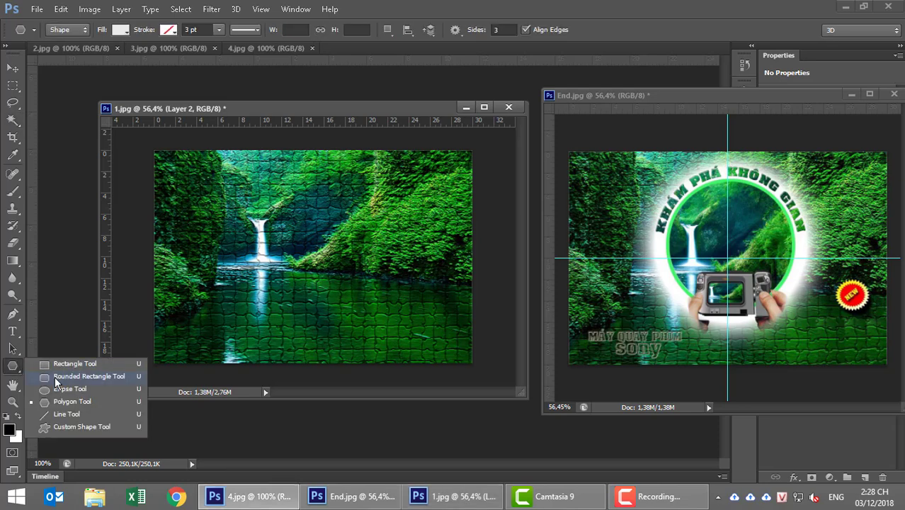
{"action": "left_click", "coordinate": [56, 389]}
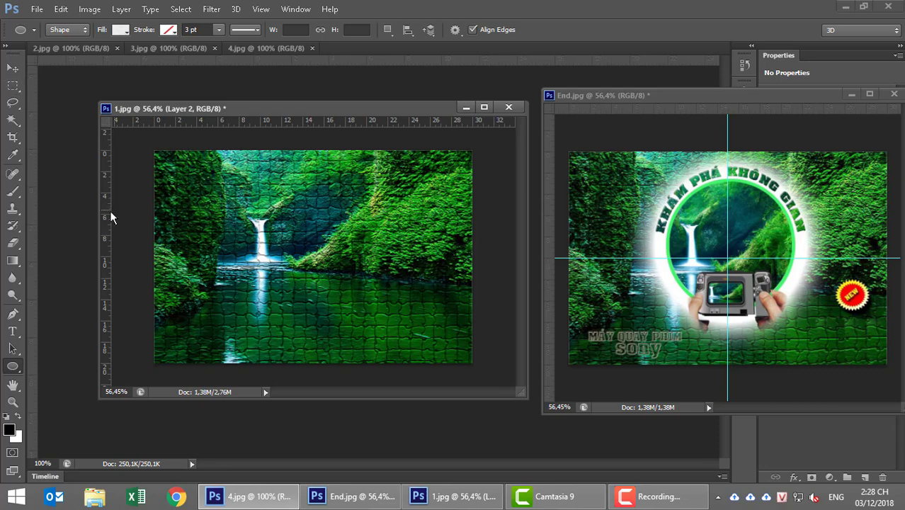
{"action": "left_click_drag", "start_coordinate": [110, 210], "coordinate": [312, 261]}
{"action": "left_click_drag", "start_coordinate": [334, 122], "coordinate": [309, 256]}
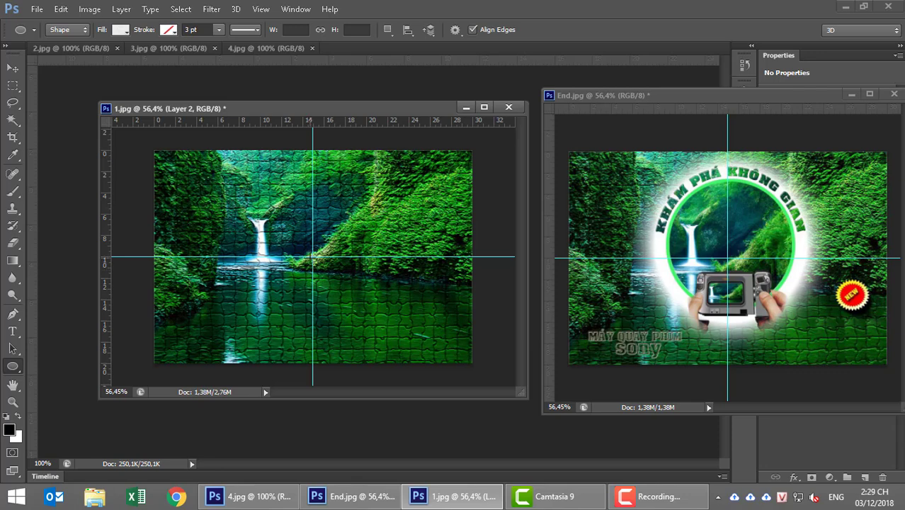
{"action": "left_click_drag", "start_coordinate": [312, 256], "coordinate": [380, 367]}
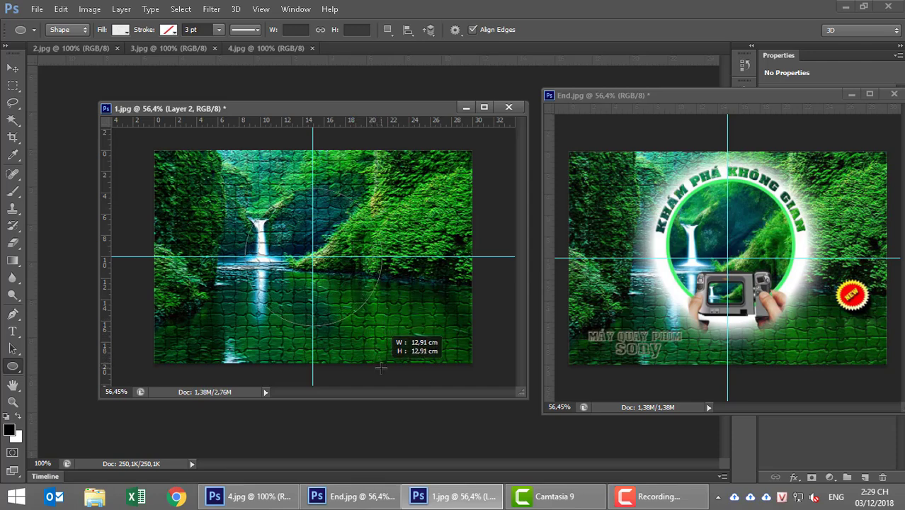
{"action": "left_click_drag", "start_coordinate": [381, 367], "coordinate": [381, 369]}
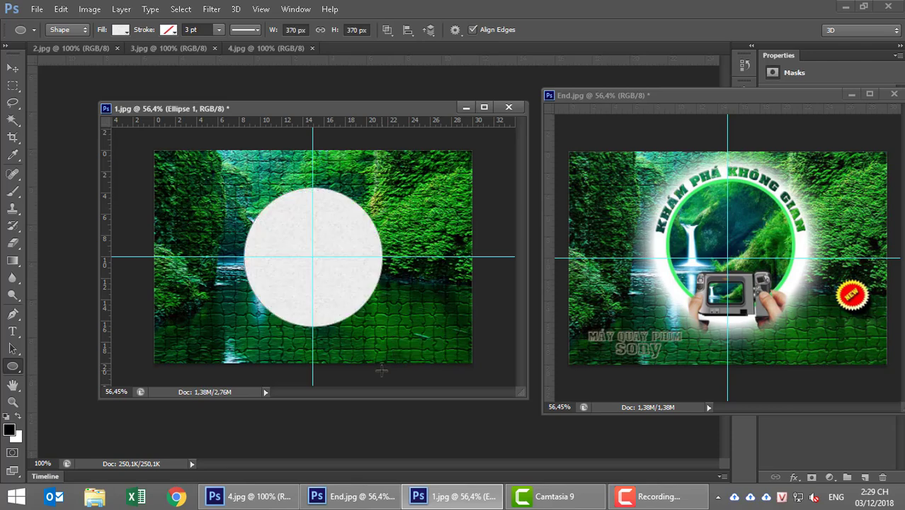
Nudge Ellipse 1 upward, then move End.jpg lower left and bring 1.jpg forward.
{"action": "left_click", "coordinate": [13, 68]}
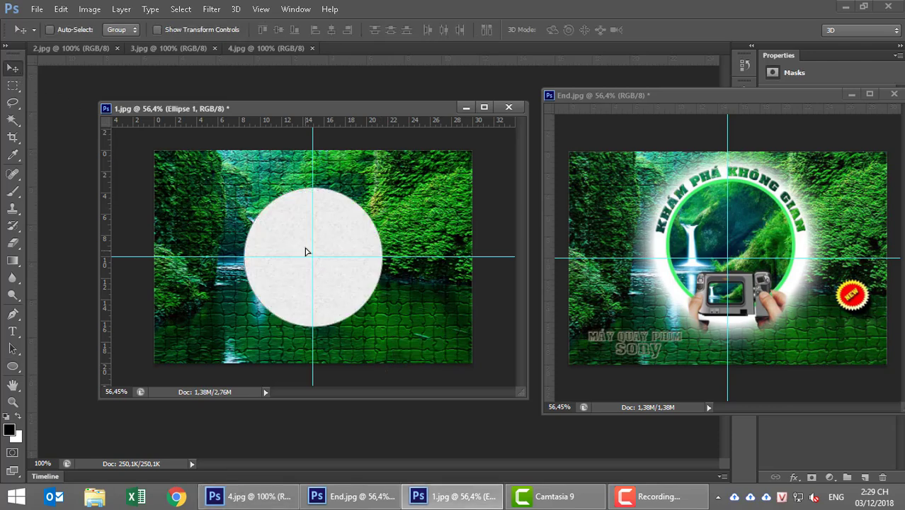
{"action": "left_click_drag", "start_coordinate": [307, 253], "coordinate": [312, 238]}
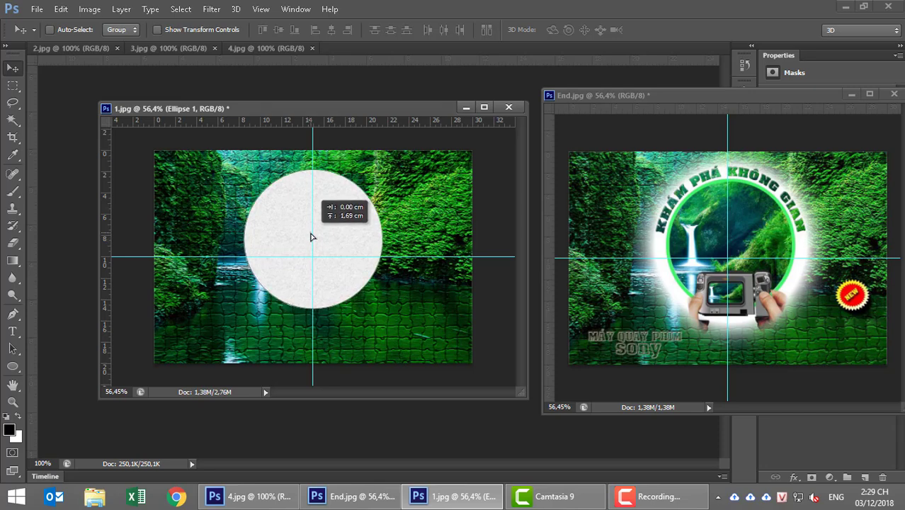
{"action": "left_click_drag", "start_coordinate": [312, 237], "coordinate": [351, 239]}
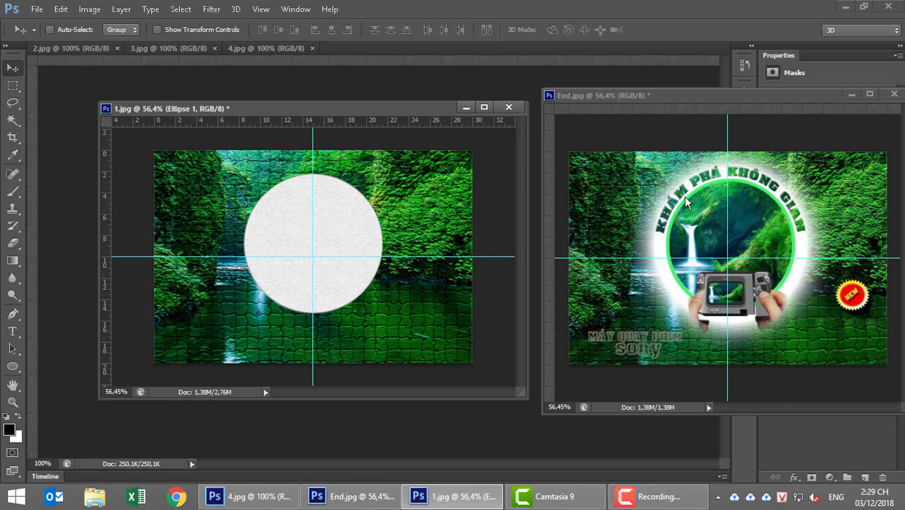
{"action": "mouse_move", "coordinate": [797, 95]}
{"action": "left_mouse_down"}
{"action": "mouse_move", "coordinate": [708, 244]}
{"action": "mouse_move", "coordinate": [432, 295]}
{"action": "mouse_move", "coordinate": [387, 320]}
{"action": "left_mouse_up"}
{"action": "left_click_drag", "start_coordinate": [430, 110], "coordinate": [504, 82]}
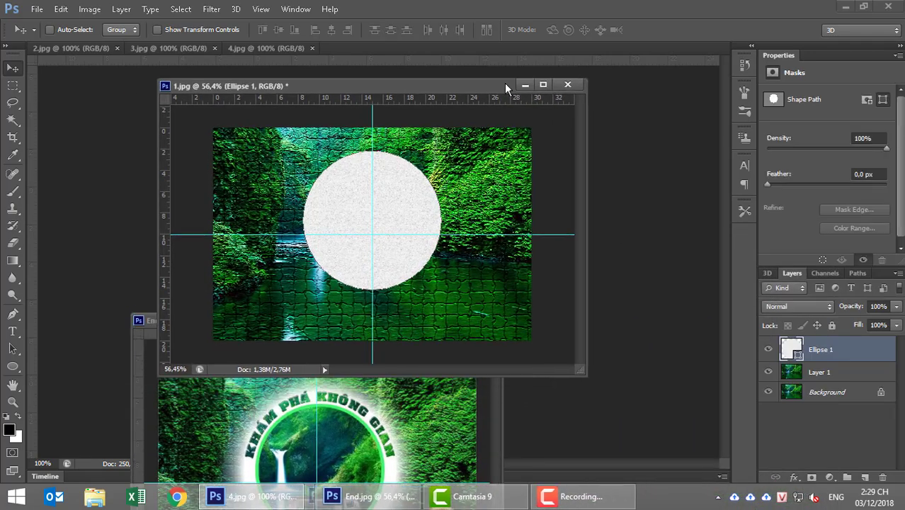
Load the Ellipse 1 selection, hide the Ellipse 1 layer, and deselect with Ctrl+D.
{"action": "left_click", "coordinate": [791, 349], "text": "ctrl"}
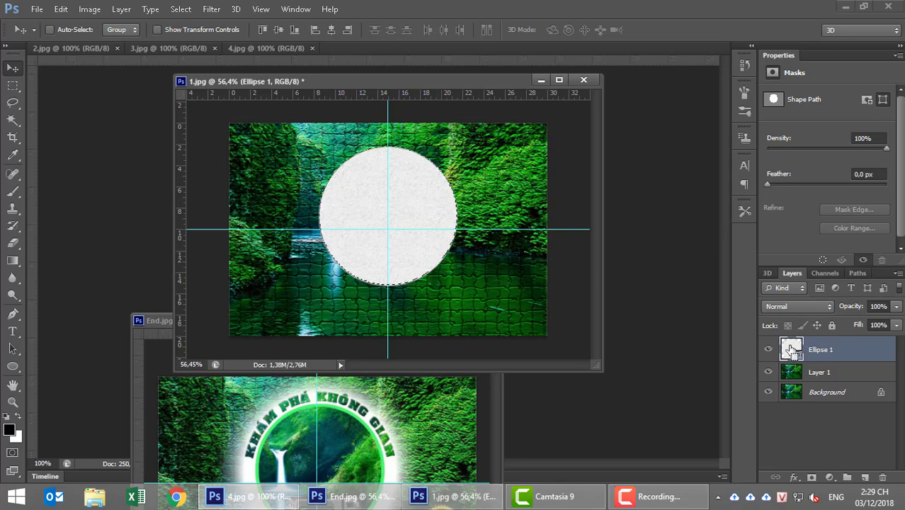
{"action": "right_click", "coordinate": [791, 349]}
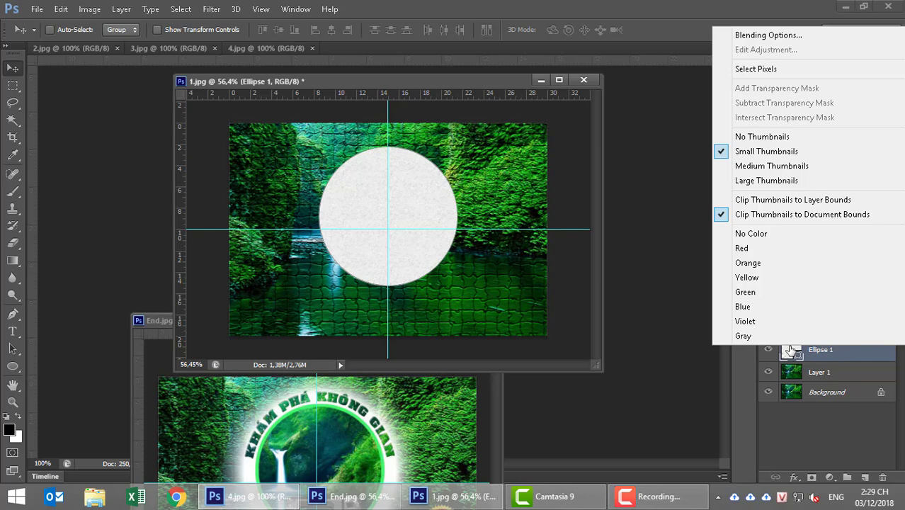
{"action": "left_click", "coordinate": [845, 357]}
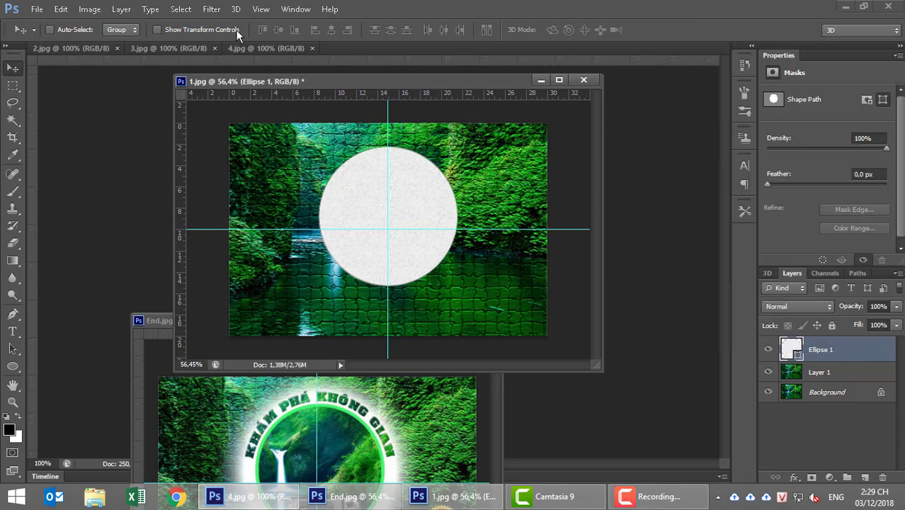
{"action": "left_click", "coordinate": [742, 93]}
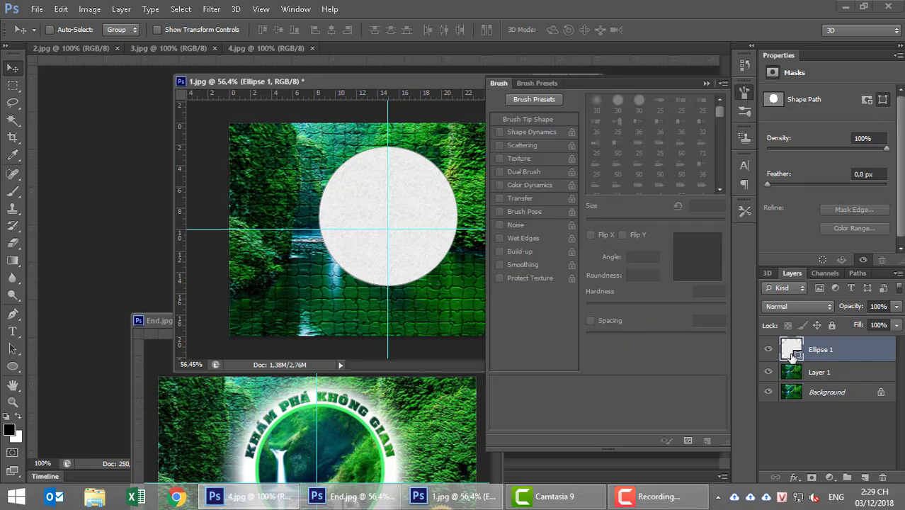
{"action": "left_click", "coordinate": [742, 93]}
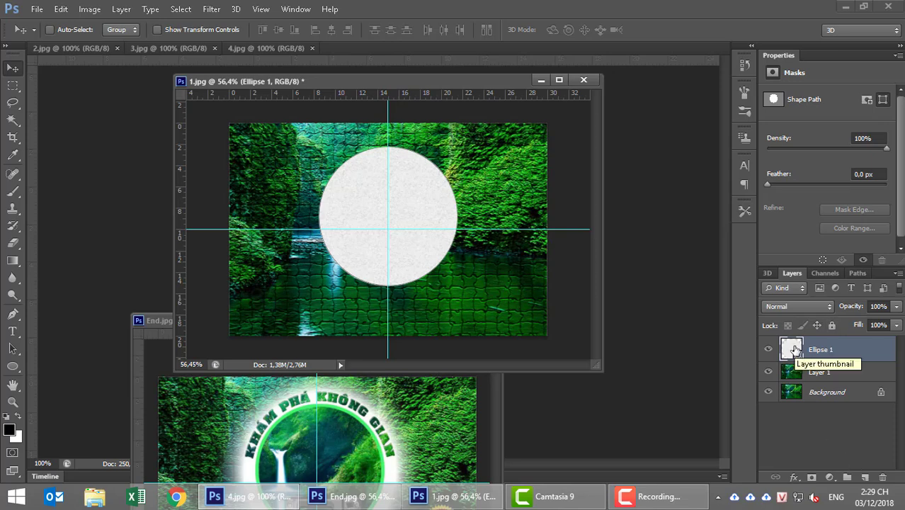
{"action": "left_click", "coordinate": [793, 349], "text": "ctrl"}
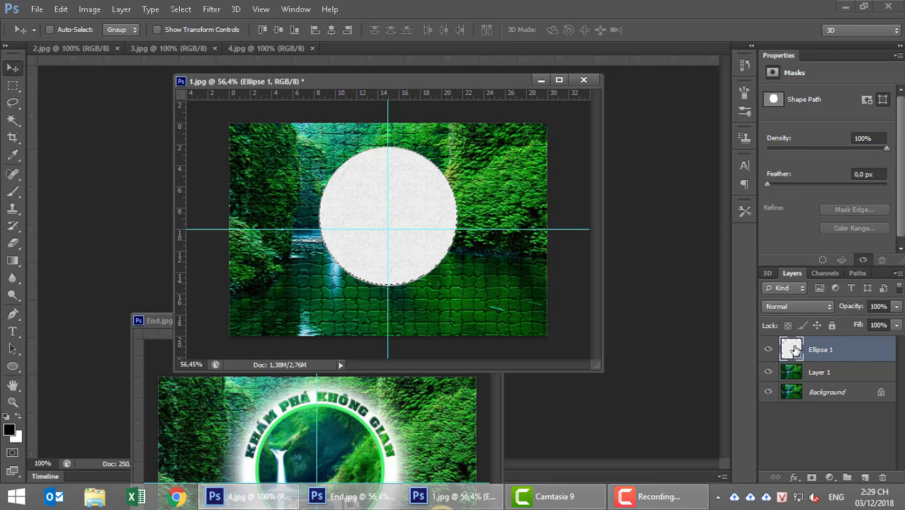
{"action": "left_click", "coordinate": [769, 350]}
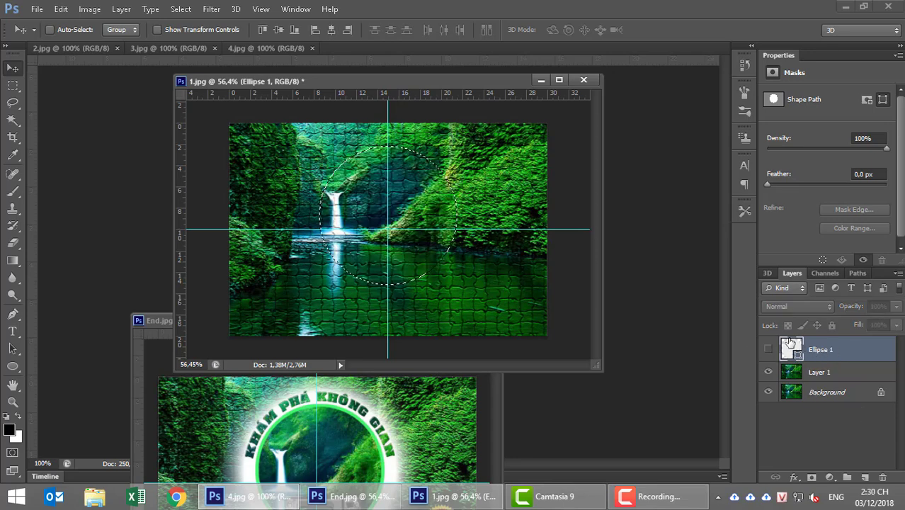
{"action": "key", "text": "ctrl+d"}
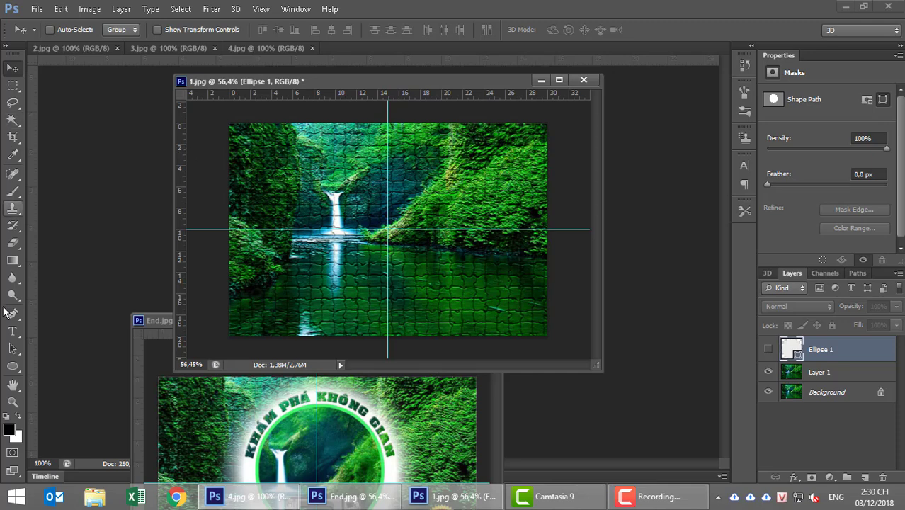
Draw a circular work path centred on the guides with the Ellipse tool in Path mode.
{"action": "left_click_drag", "start_coordinate": [16, 369], "coordinate": [67, 386]}
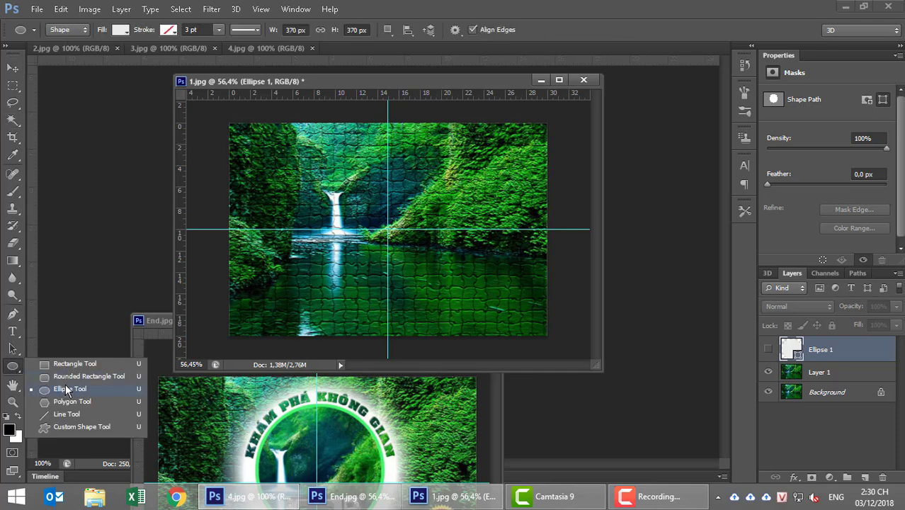
{"action": "left_click", "coordinate": [73, 30]}
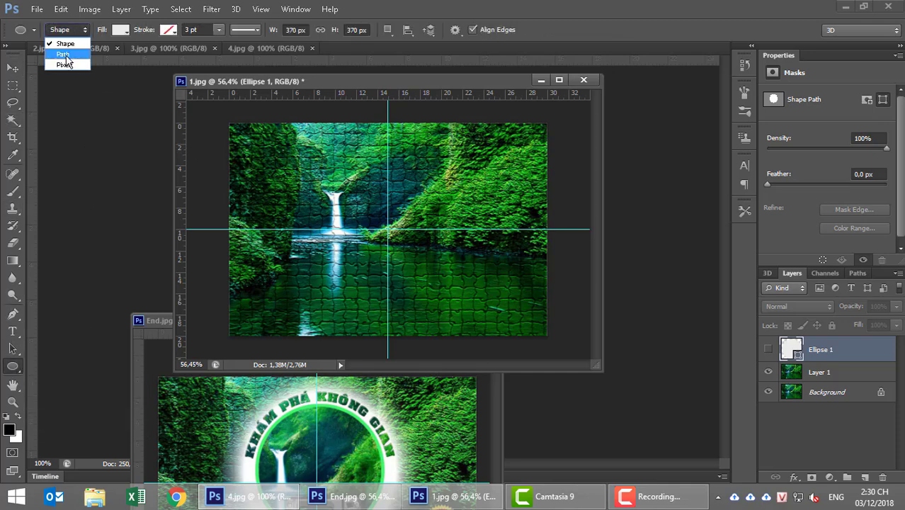
{"action": "left_click", "coordinate": [63, 55]}
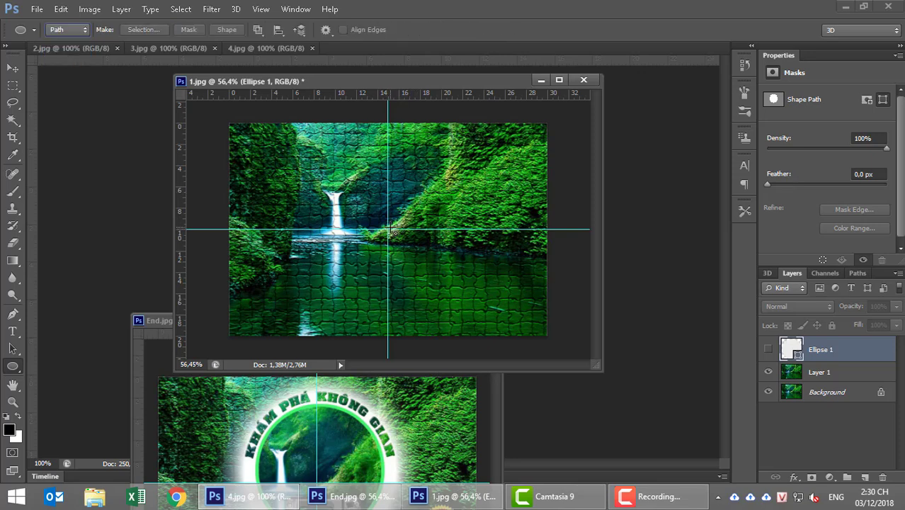
{"action": "left_click_drag", "start_coordinate": [389, 231], "coordinate": [470, 304]}
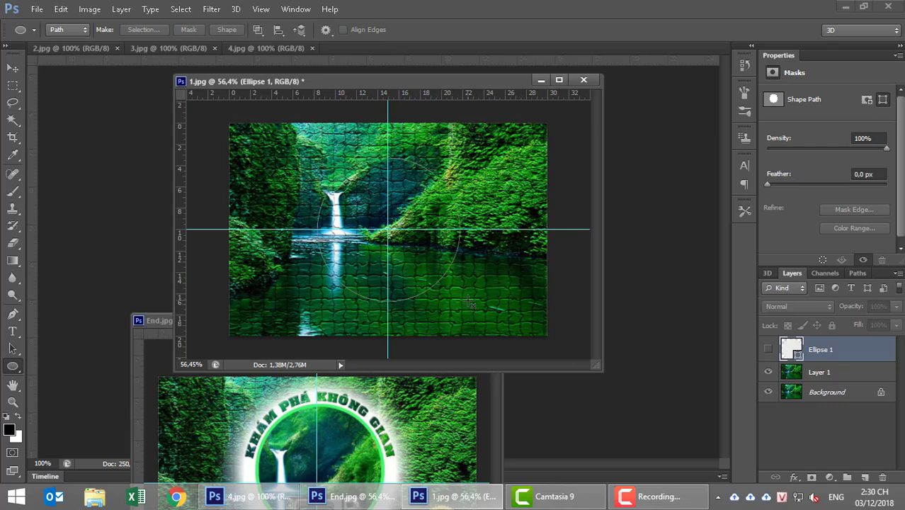
Select Work Path and transform it upward about 1.2 cm over the waterfall.
{"action": "left_click", "coordinate": [857, 273]}
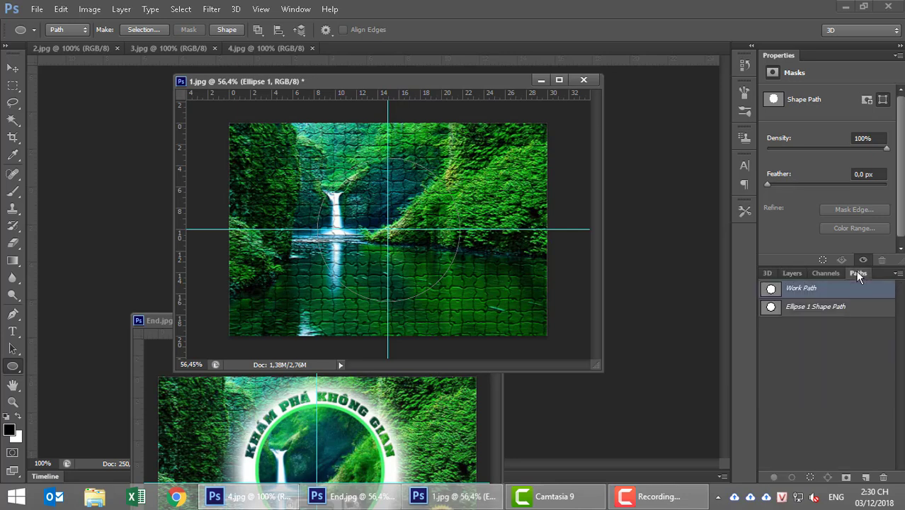
{"action": "left_click", "coordinate": [798, 312]}
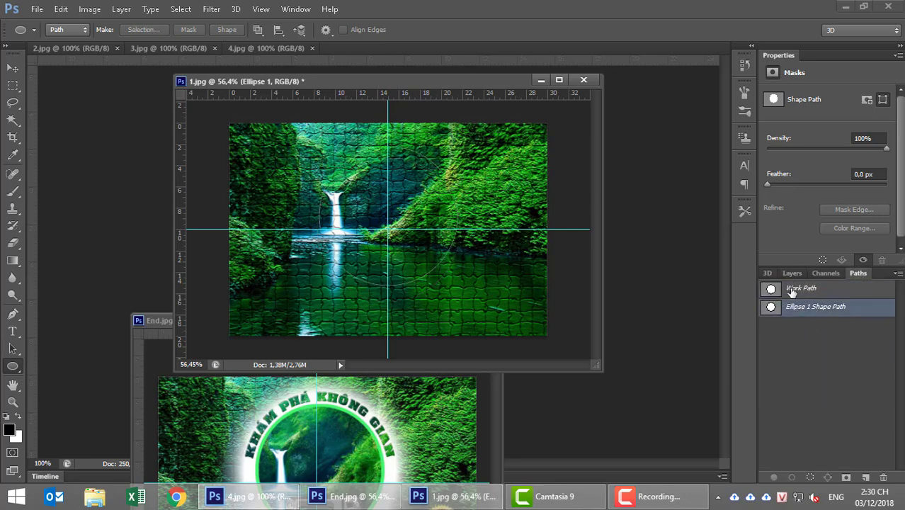
{"action": "left_click", "coordinate": [792, 296]}
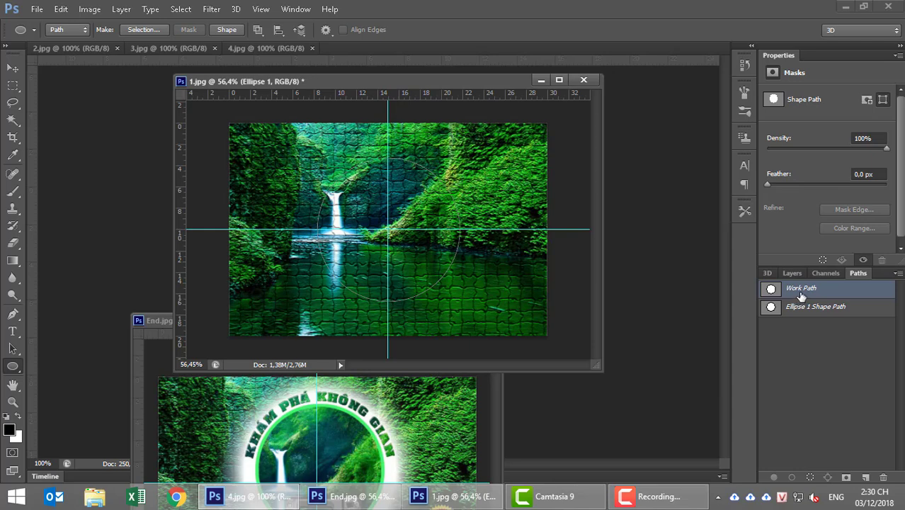
{"action": "key", "text": "ctrl+t"}
{"action": "left_click_drag", "start_coordinate": [434, 259], "coordinate": [435, 246]}
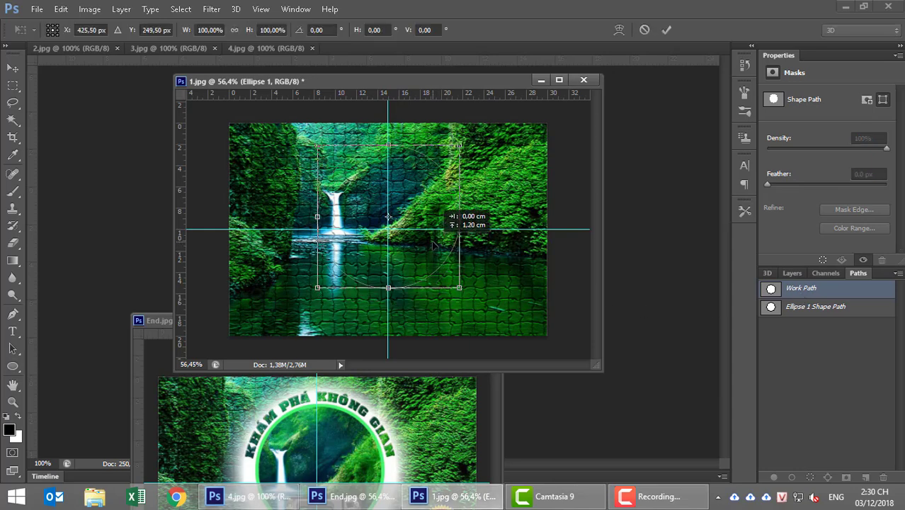
{"action": "key", "text": "Return"}
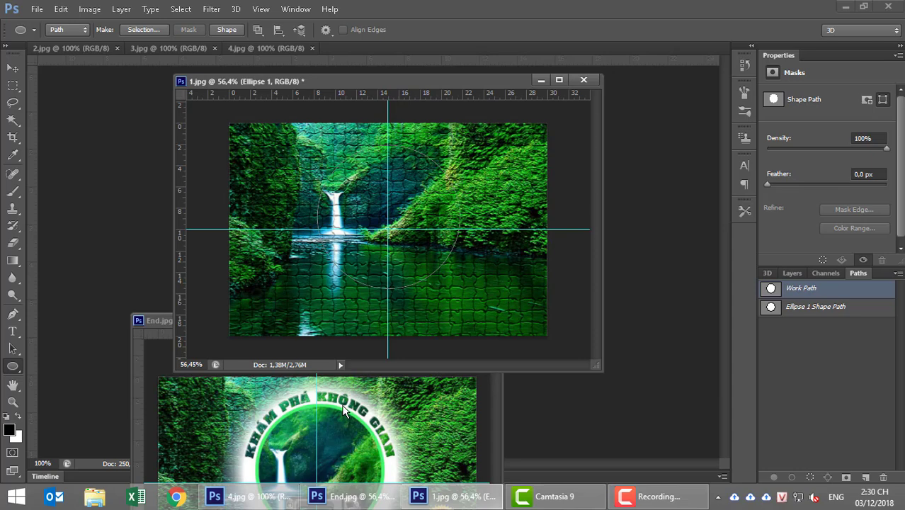
Set the foreground colour to green 46ee63 sampled from End.jpg's ring.
{"action": "left_click", "coordinate": [8, 429]}
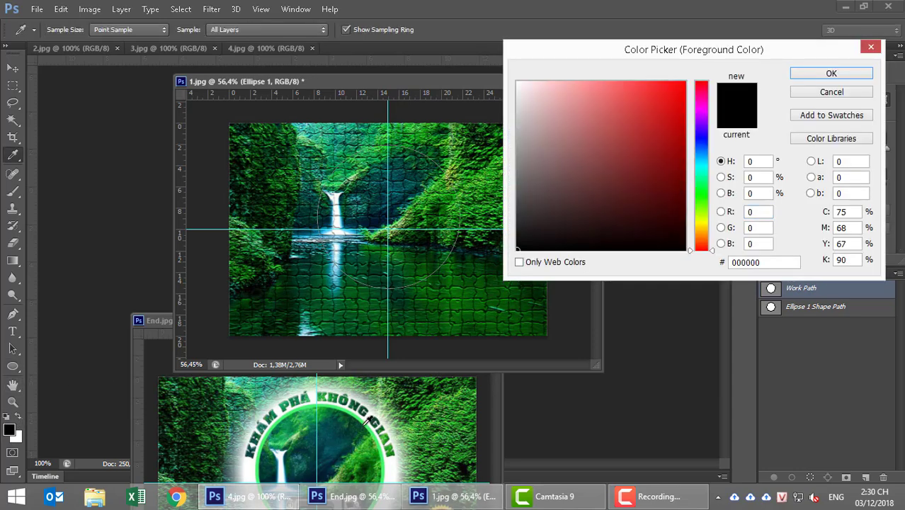
{"action": "left_click", "coordinate": [301, 403]}
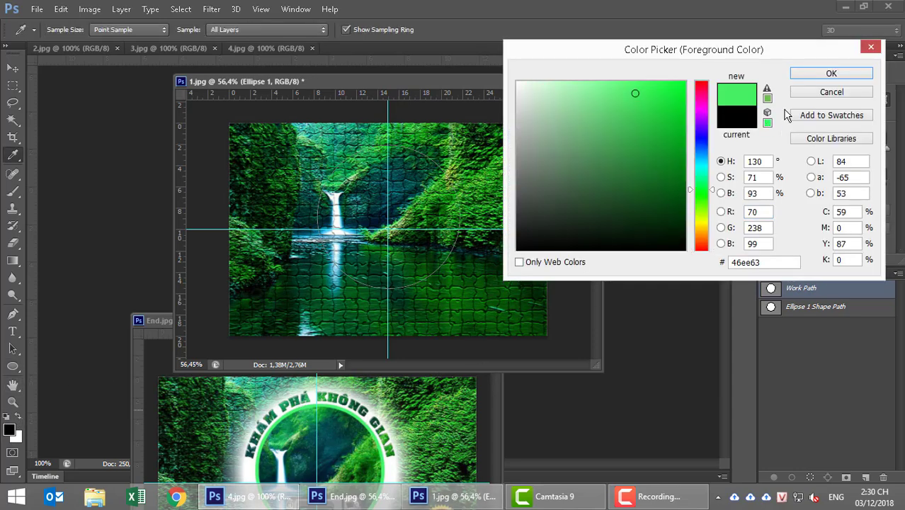
{"action": "left_click", "coordinate": [821, 74]}
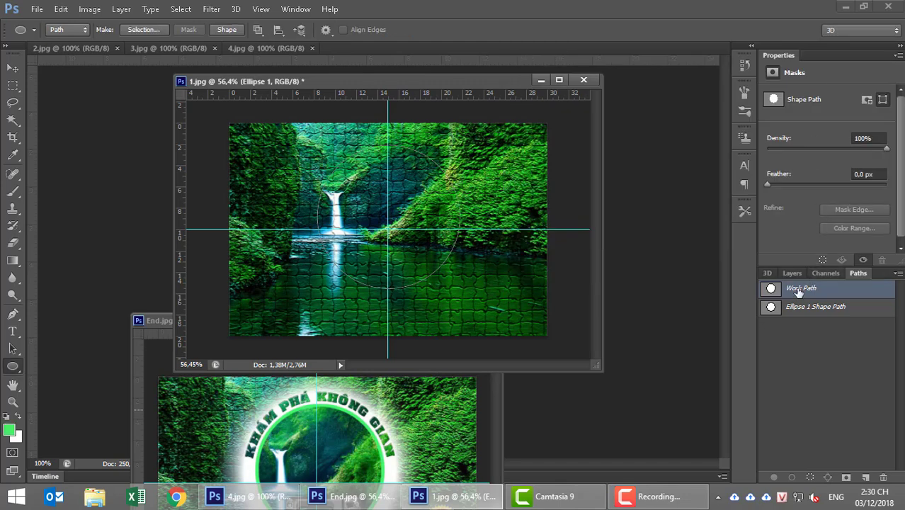
Choose the Brush tool with an 8 px hard round tip.
{"action": "left_click", "coordinate": [13, 192]}
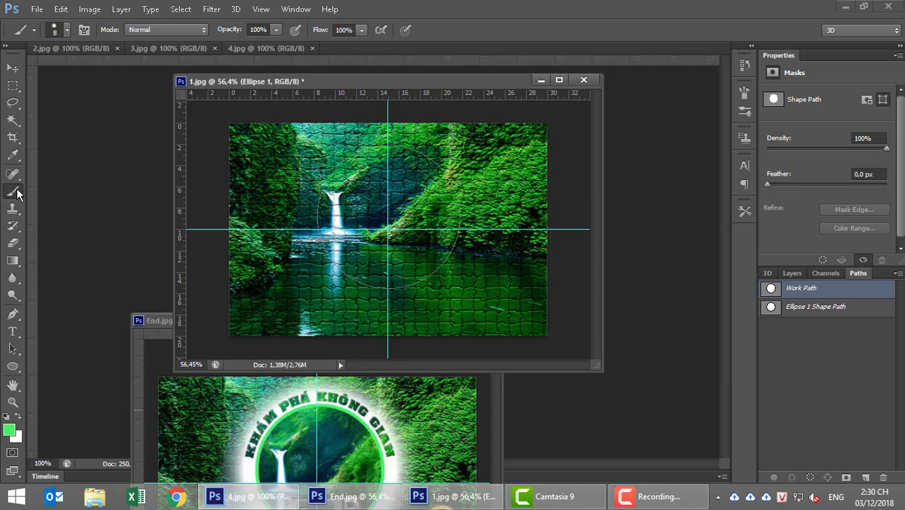
{"action": "left_click", "coordinate": [68, 30]}
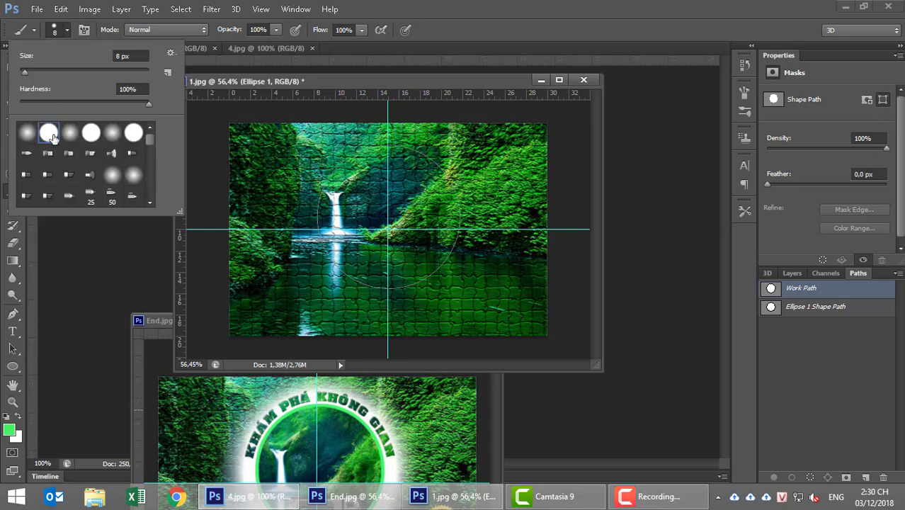
{"action": "left_click", "coordinate": [364, 157]}
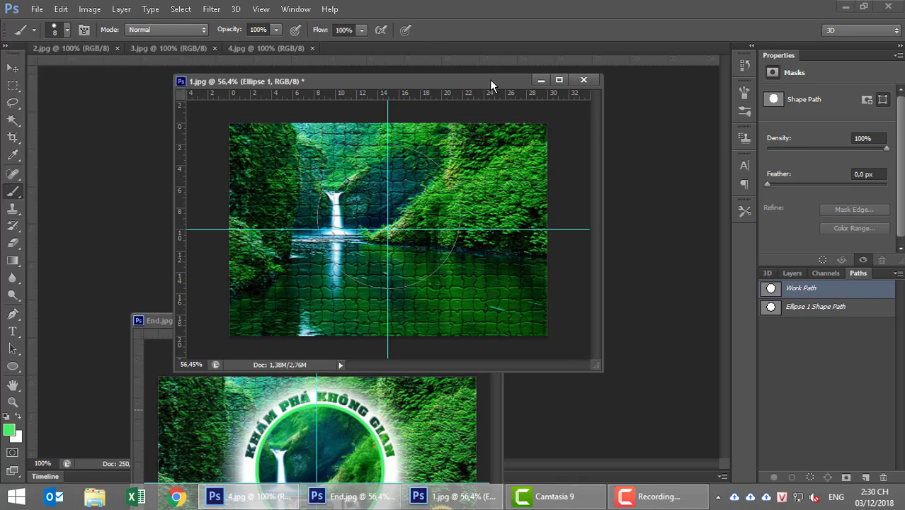
{"action": "left_click", "coordinate": [769, 273]}
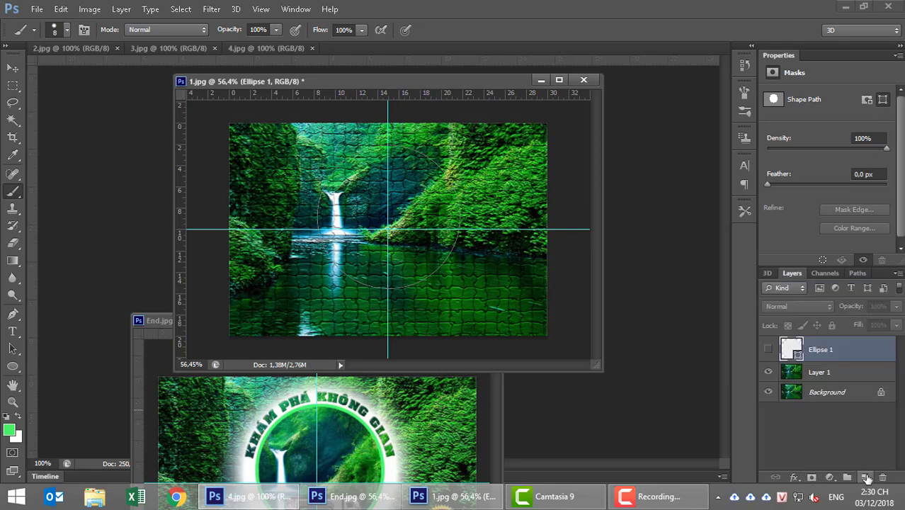
Add Layer 2 and stroke Work Path onto it with the green Brush.
{"action": "left_click", "coordinate": [864, 477]}
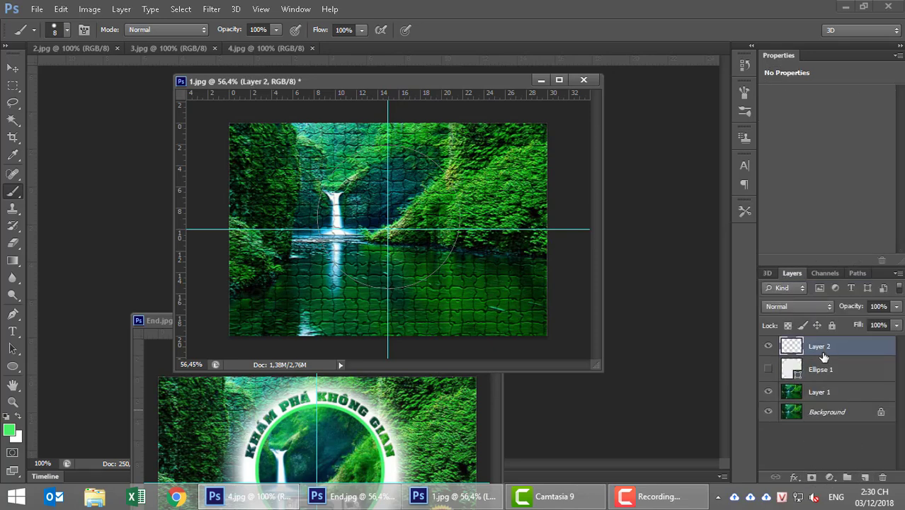
{"action": "left_click", "coordinate": [857, 272]}
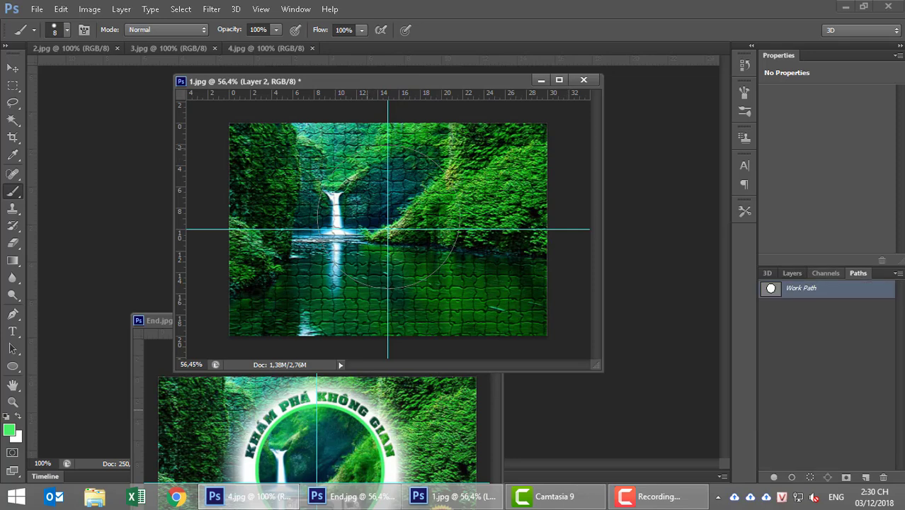
{"action": "right_click", "coordinate": [822, 289]}
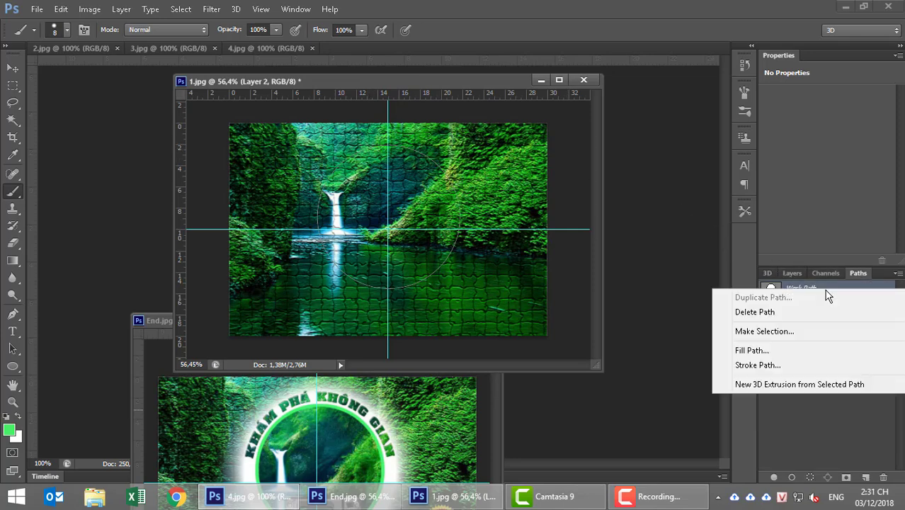
{"action": "left_click", "coordinate": [765, 365]}
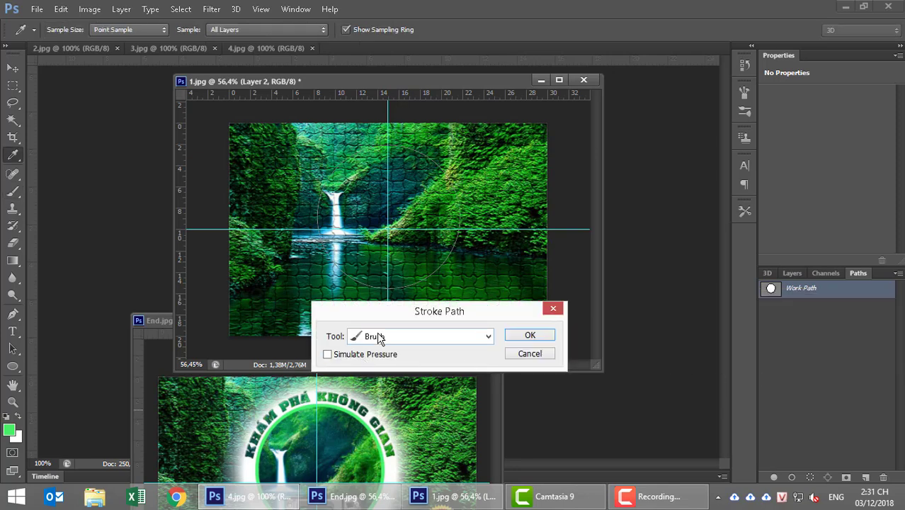
{"action": "left_click", "coordinate": [530, 334]}
{"action": "left_click", "coordinate": [797, 348]}
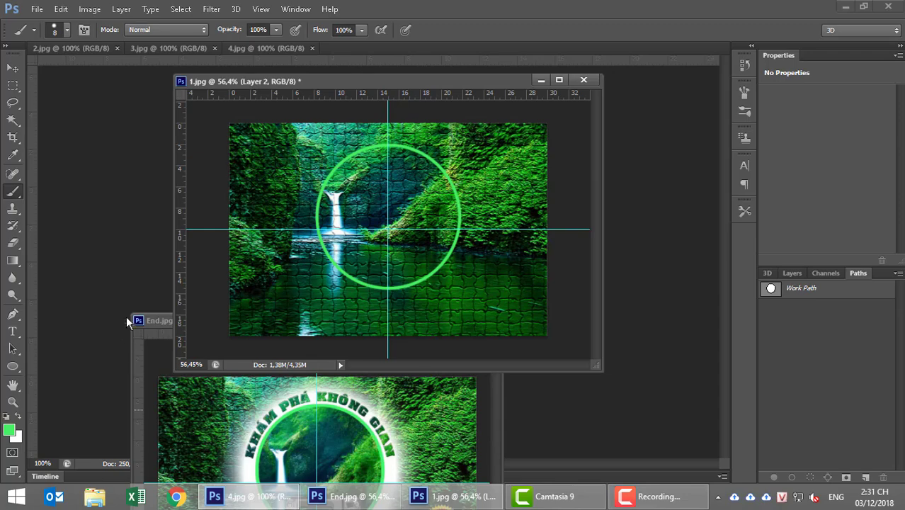
Rearrange the End.jpg and 1.jpg windows and select 1.jpg's Background layer.
{"action": "left_click_drag", "start_coordinate": [158, 319], "coordinate": [108, 222]}
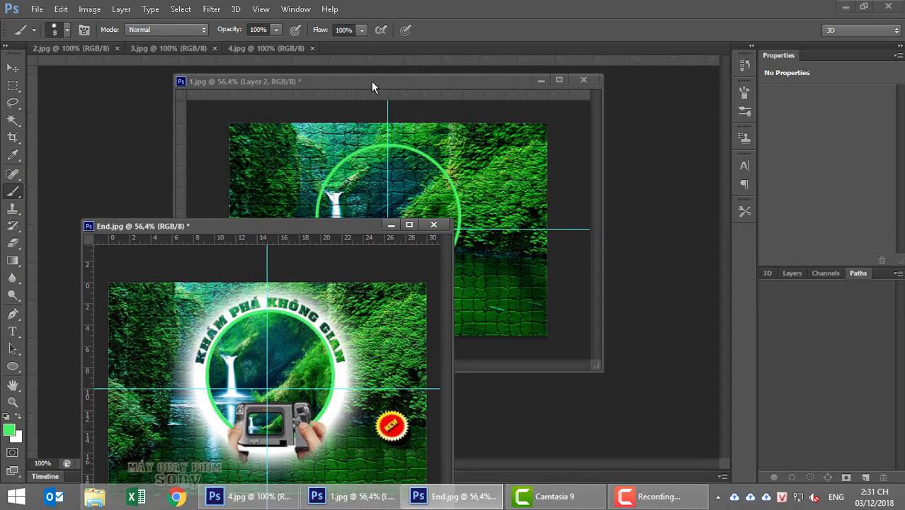
{"action": "left_click_drag", "start_coordinate": [371, 81], "coordinate": [438, 84]}
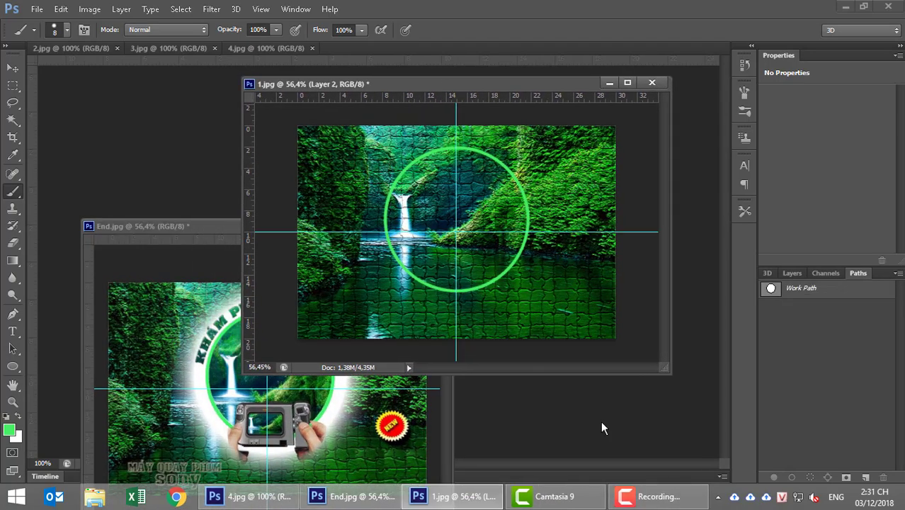
{"action": "left_click", "coordinate": [182, 237]}
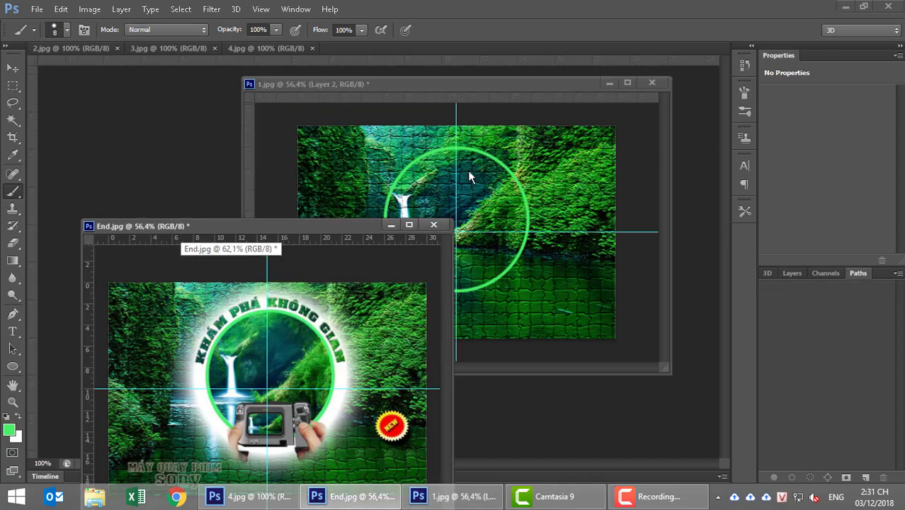
{"action": "left_click", "coordinate": [446, 85]}
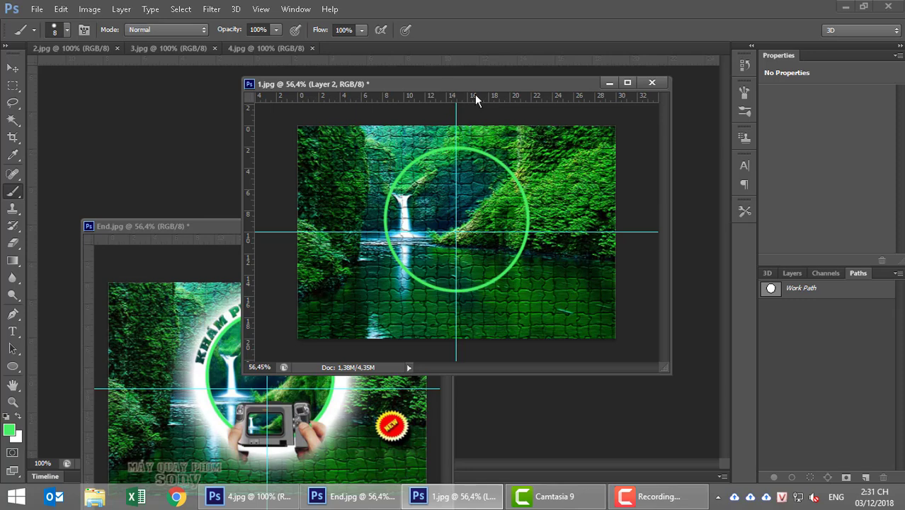
{"action": "left_click", "coordinate": [767, 273]}
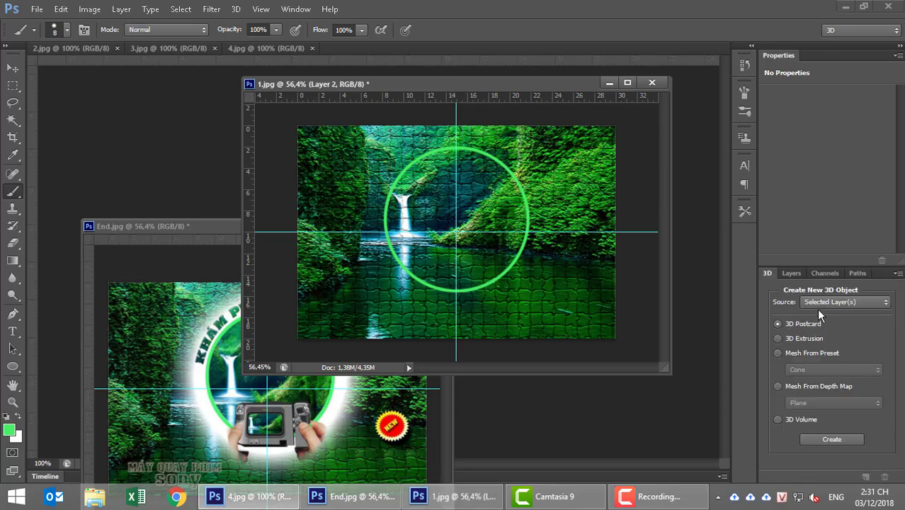
{"action": "left_click", "coordinate": [792, 273]}
{"action": "left_click", "coordinate": [816, 418]}
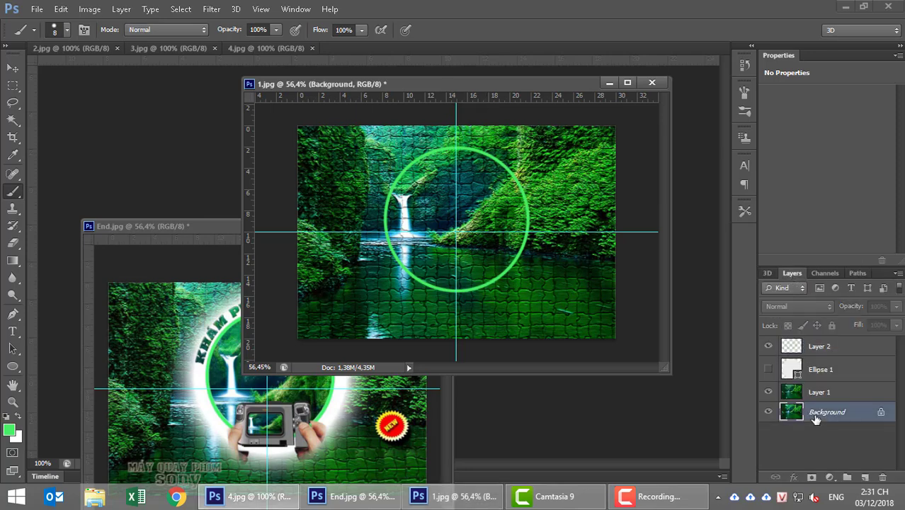
Duplicate Background and move Background copy above the Ellipse 1 layer.
{"action": "key", "text": "ctrl+j"}
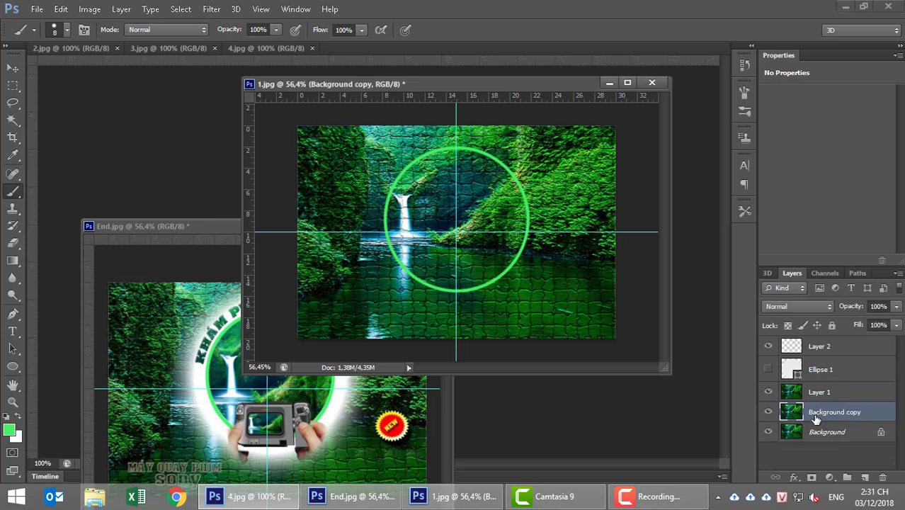
{"action": "left_click_drag", "start_coordinate": [816, 418], "coordinate": [812, 361]}
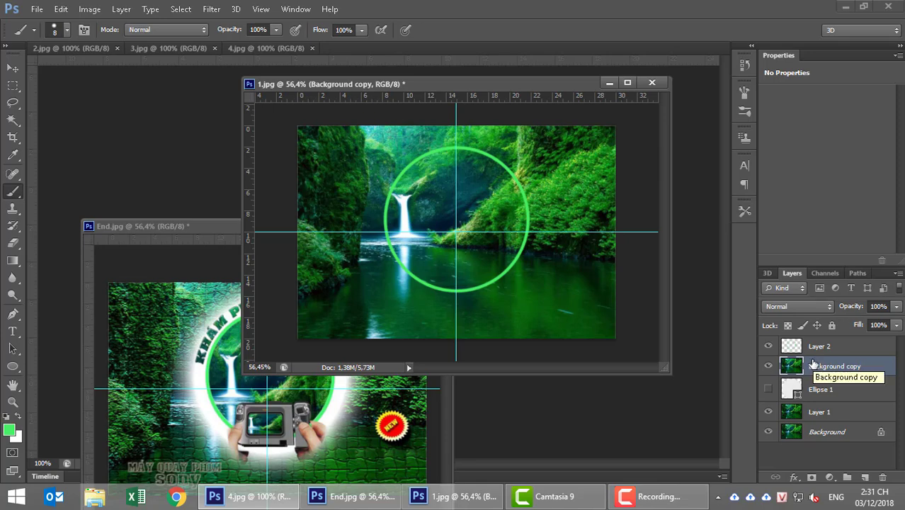
{"action": "left_click", "coordinate": [786, 350]}
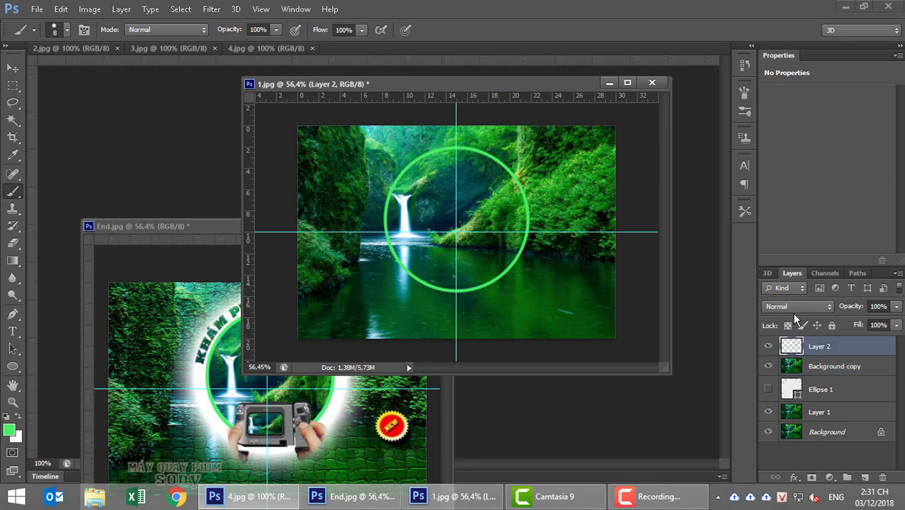
Mask Background copy with the Work Path selection, then hide the green ring to check.
{"action": "left_click", "coordinate": [857, 274]}
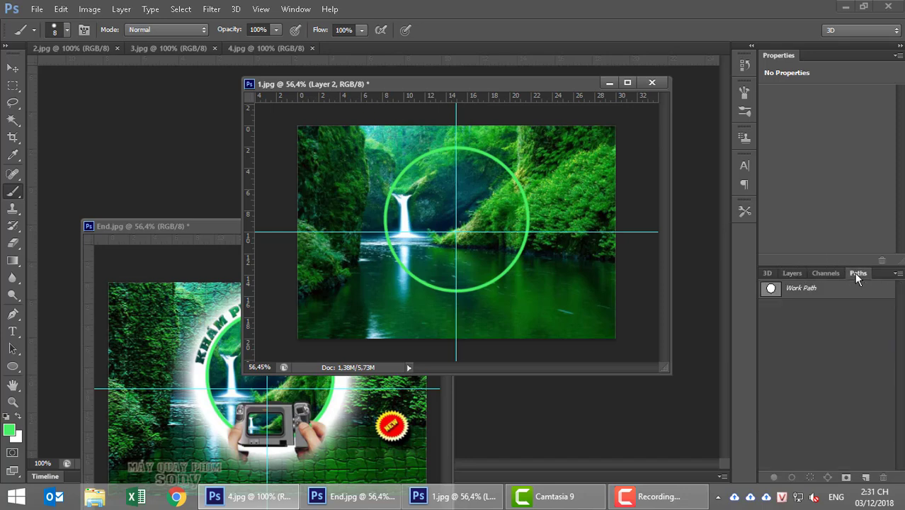
{"action": "left_click", "coordinate": [771, 289], "text": "ctrl"}
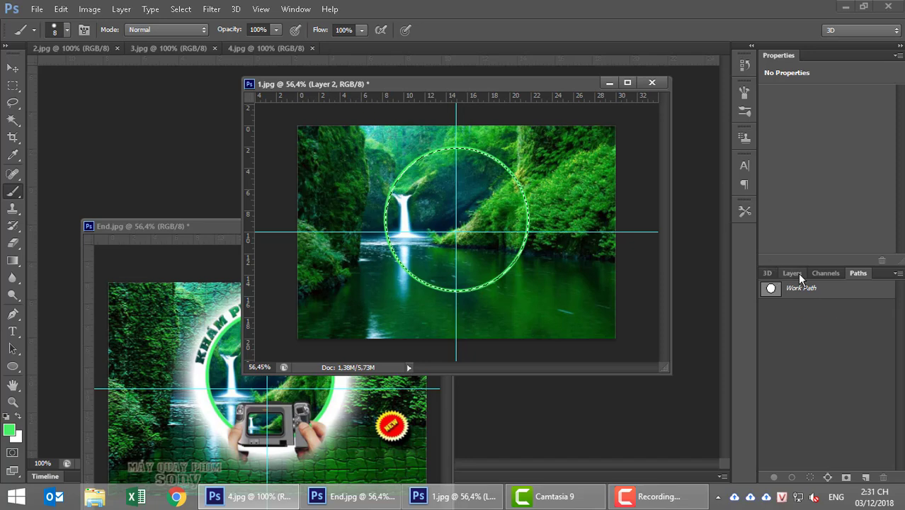
{"action": "left_click", "coordinate": [799, 274]}
{"action": "left_click", "coordinate": [823, 369]}
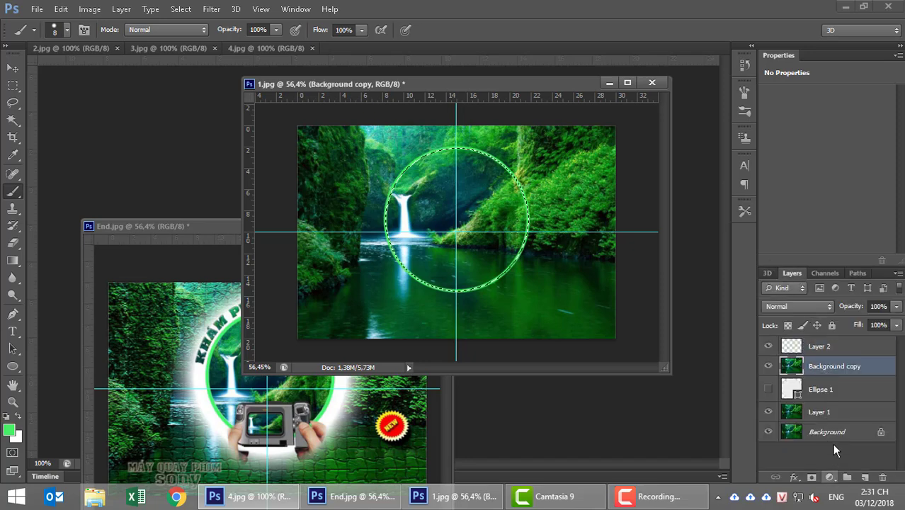
{"action": "left_click", "coordinate": [812, 478]}
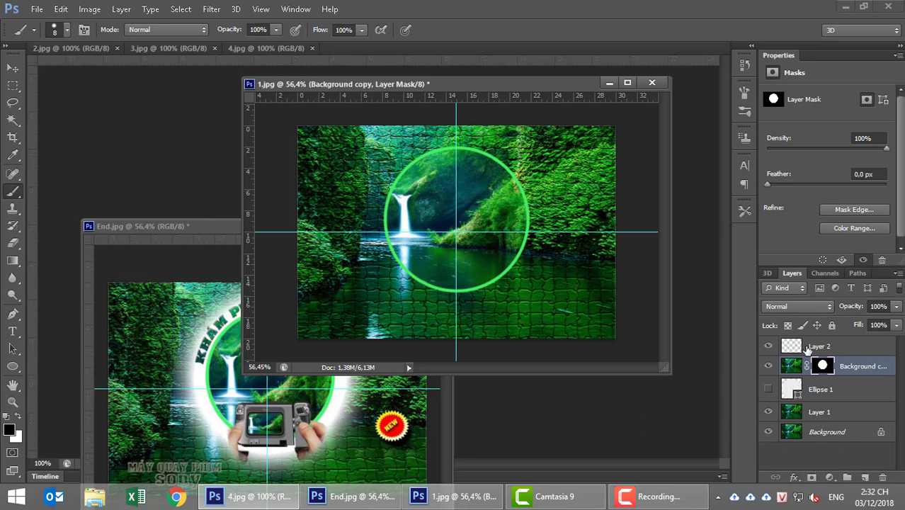
{"action": "left_click", "coordinate": [786, 345]}
{"action": "left_click", "coordinate": [767, 346]}
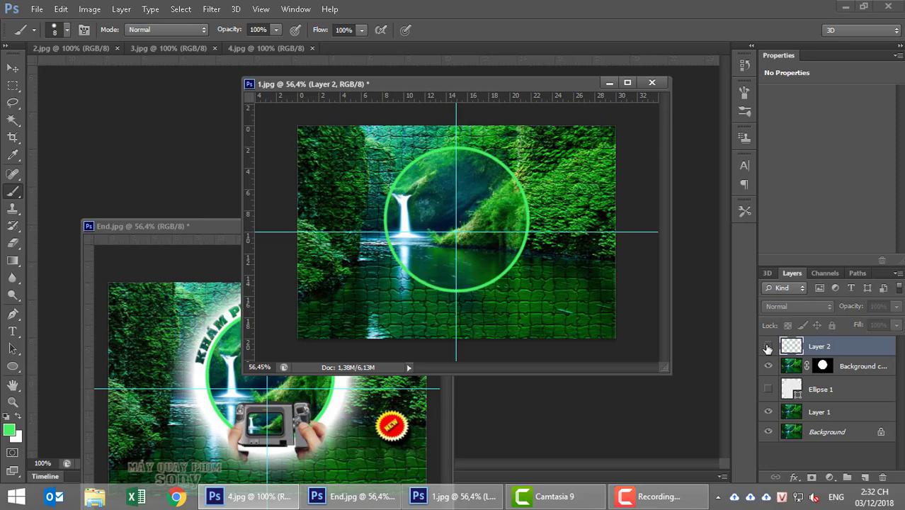
Show the green ring again, compare against End.jpg, and return to 1.jpg.
{"action": "left_click", "coordinate": [768, 346]}
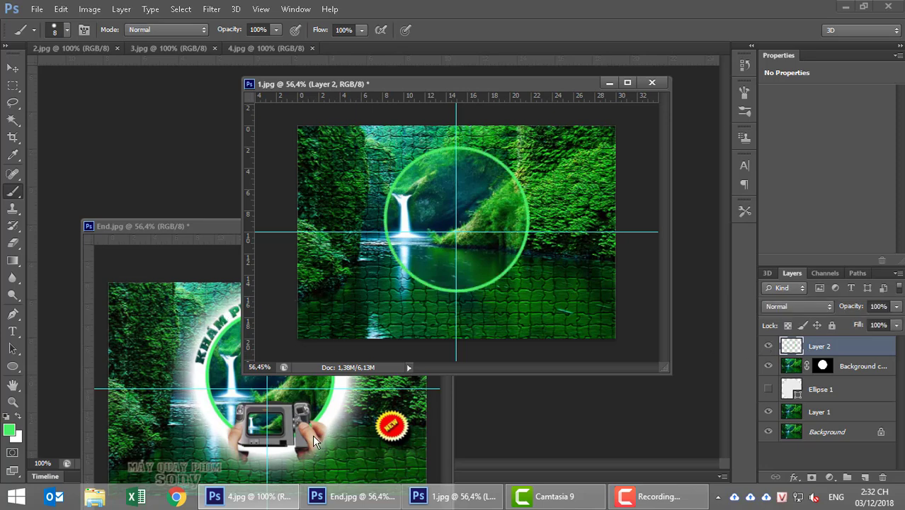
{"action": "left_click_drag", "start_coordinate": [196, 226], "coordinate": [186, 104]}
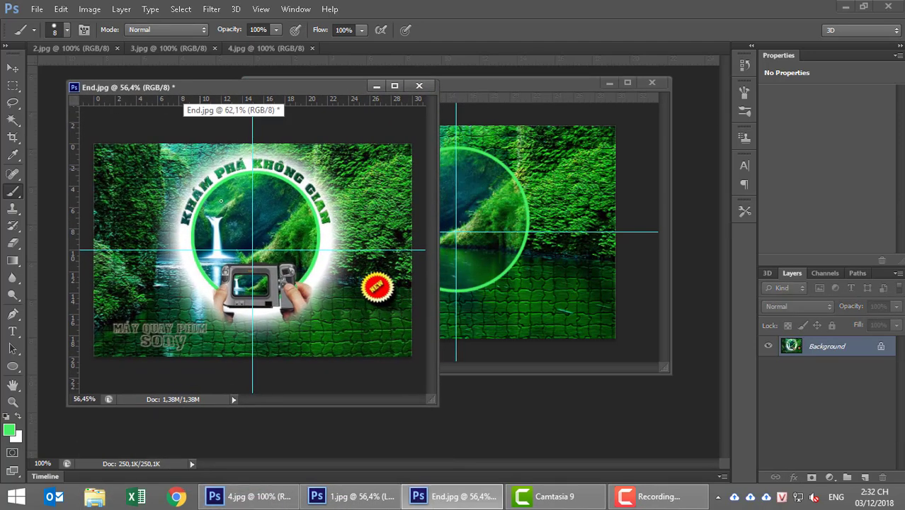
{"action": "scroll", "coordinate": [231, 210], "scroll_direction": "up", "scroll_amount": 3}
{"action": "key", "text": "alt"}
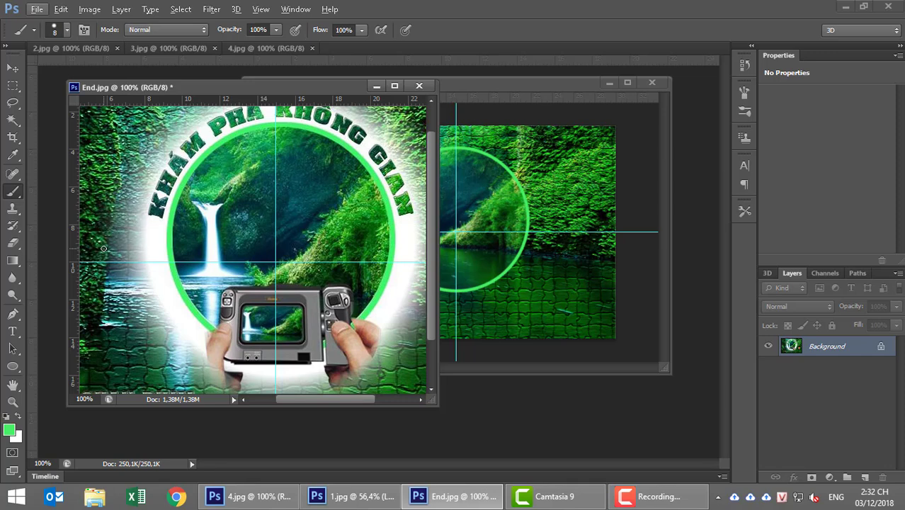
{"action": "left_click", "coordinate": [536, 95]}
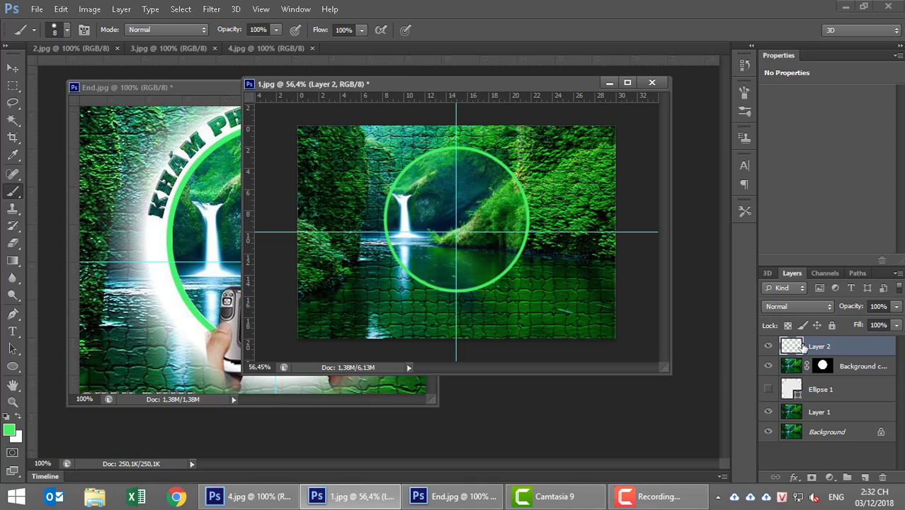
Scale the circle Work Path up to about 115% around its centre.
{"action": "left_click", "coordinate": [858, 273]}
{"action": "left_click", "coordinate": [817, 293]}
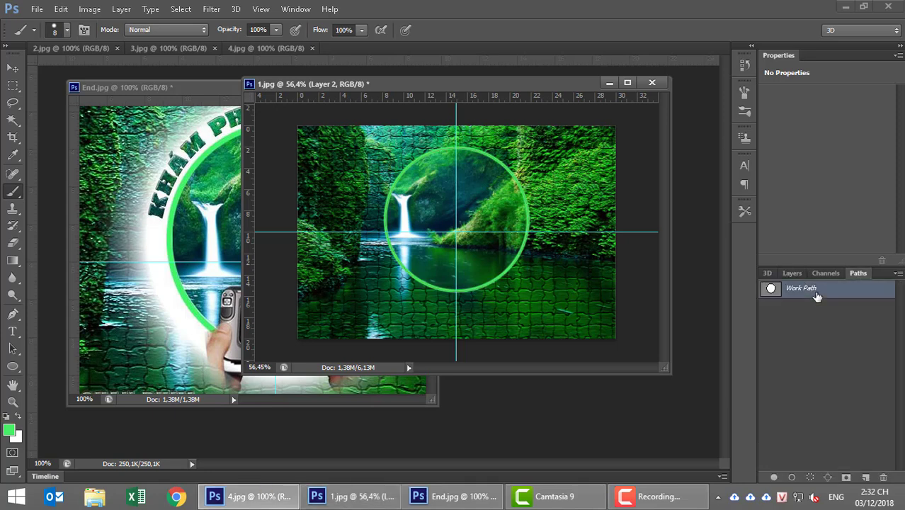
{"action": "key", "text": "ctrl+t"}
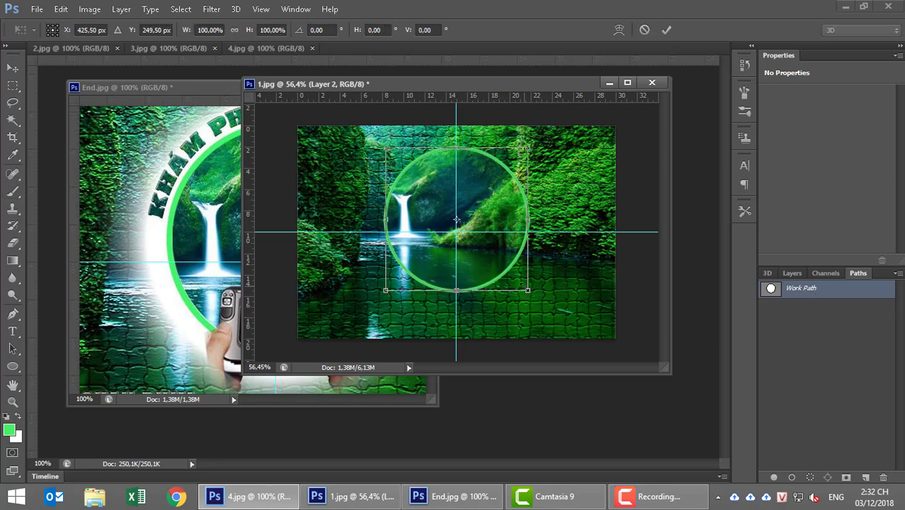
{"action": "left_click_drag", "start_coordinate": [528, 290], "coordinate": [536, 298]}
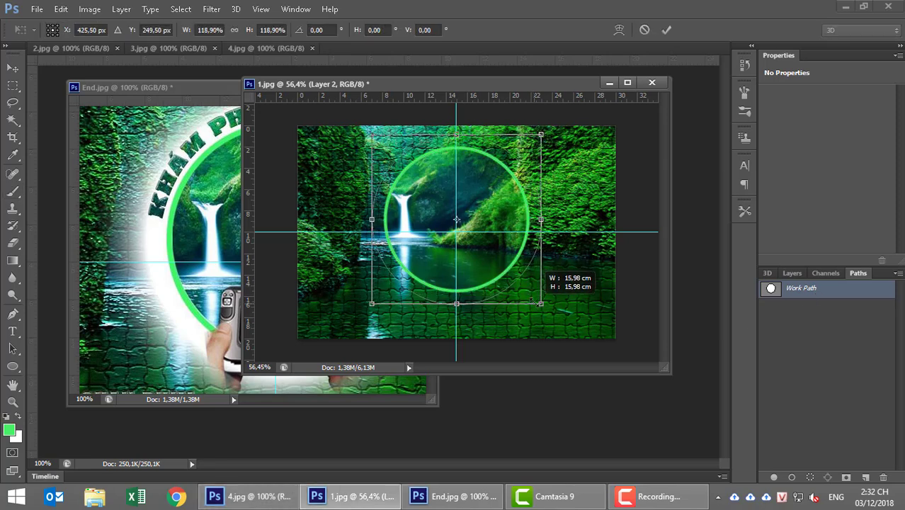
{"action": "left_click_drag", "start_coordinate": [536, 298], "coordinate": [537, 300]}
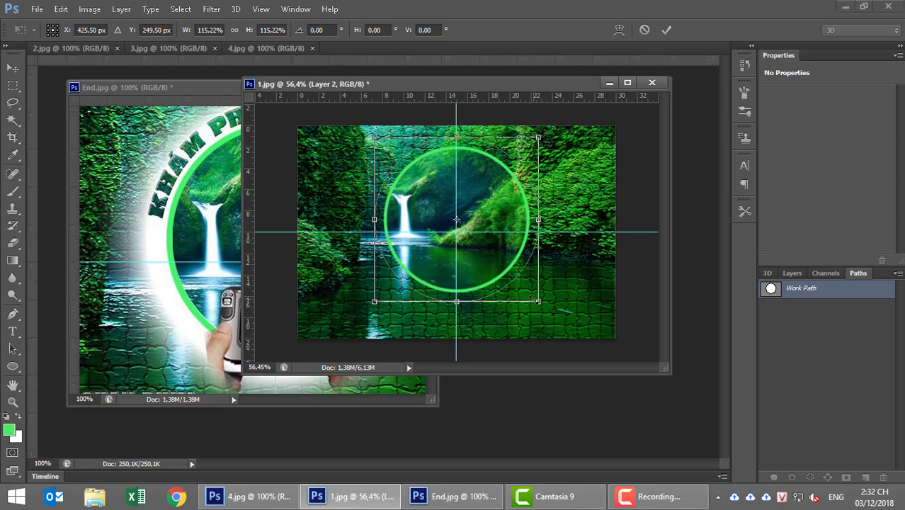
{"action": "key", "text": "Return"}
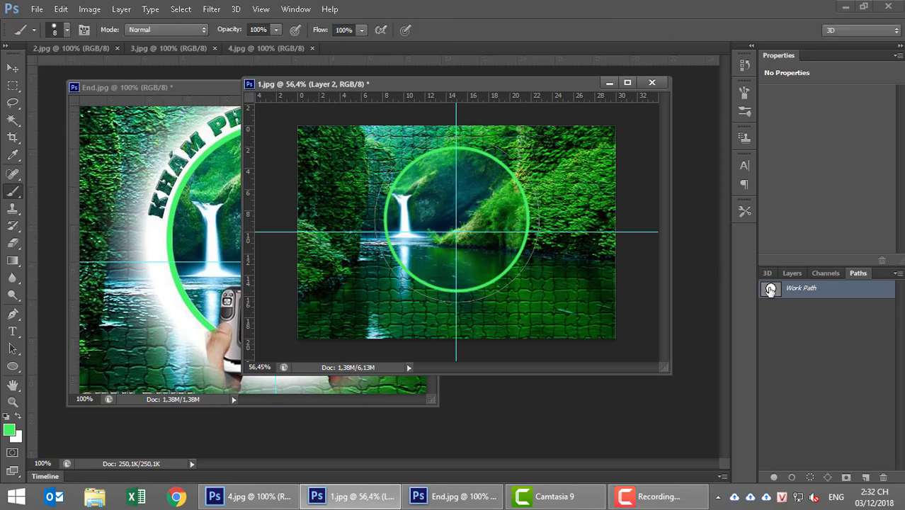
Load the enlarged path as a selection and select the Ellipse 1 layer.
{"action": "left_click", "coordinate": [772, 289], "text": "ctrl"}
{"action": "left_click", "coordinate": [789, 272]}
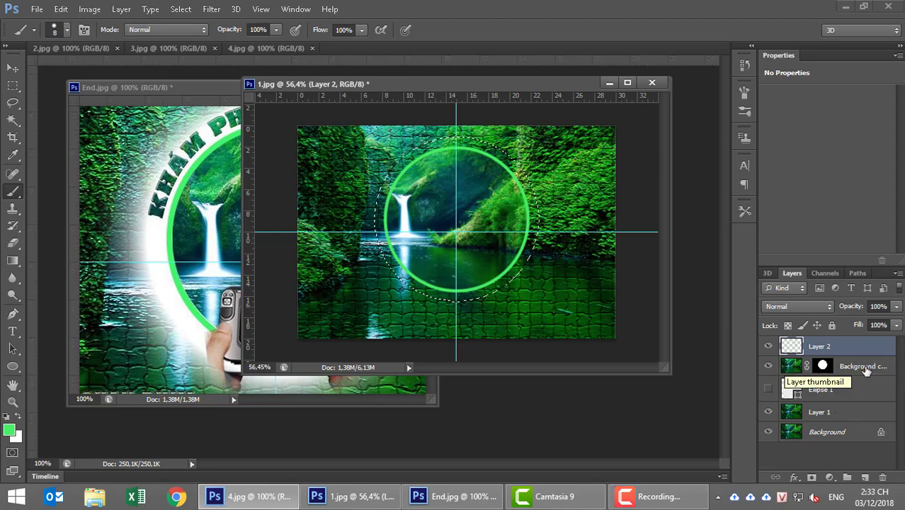
{"action": "left_click", "coordinate": [791, 365]}
{"action": "left_click", "coordinate": [845, 389]}
Add Layer 3 above Ellipse 1, fill the circular selection white, and deselect.
{"action": "left_click", "coordinate": [865, 477]}
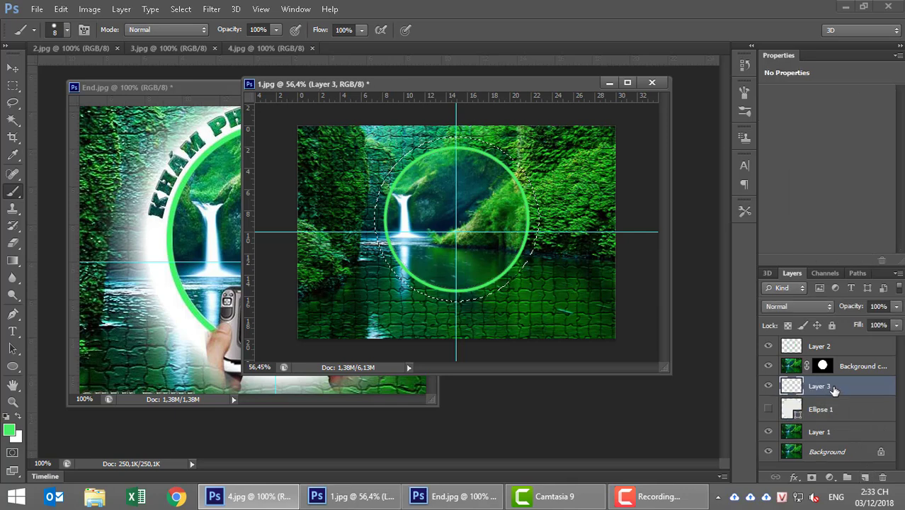
{"action": "key", "text": "ctrl+BackSpace"}
{"action": "key", "text": "ctrl+d"}
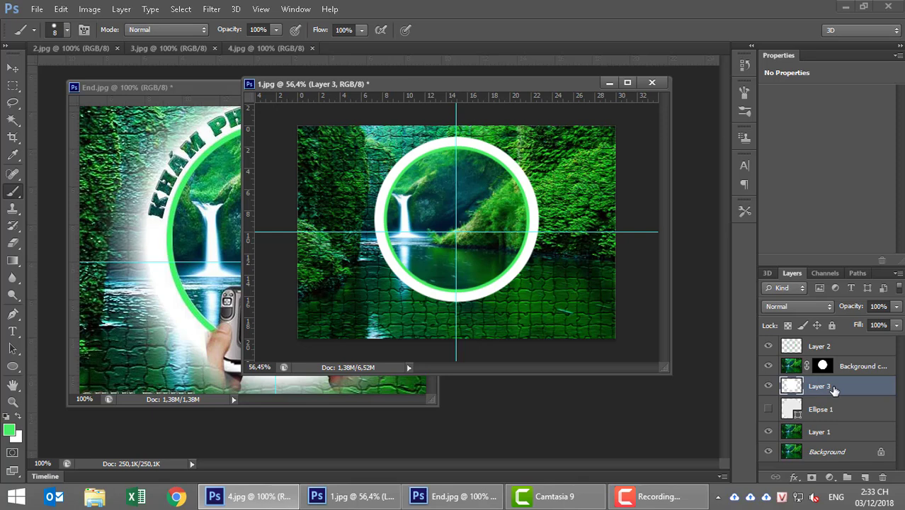
Open Blending Options for Layer 3 and move the Layer Style window aside.
{"action": "right_click", "coordinate": [834, 390]}
{"action": "left_click", "coordinate": [597, 70]}
{"action": "mouse_move", "coordinate": [310, 39]}
{"action": "left_mouse_down"}
{"action": "mouse_move", "coordinate": [777, 108]}
{"action": "mouse_move", "coordinate": [779, 117]}
{"action": "left_mouse_up"}
{"action": "left_click_drag", "start_coordinate": [592, 107], "coordinate": [533, 93]}
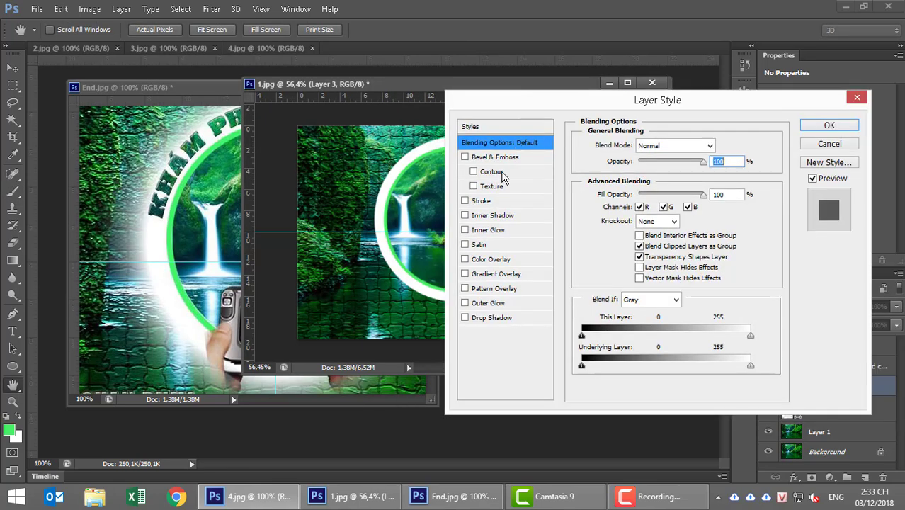
Apply a white Outer Glow to Layer 3: Size 155 px, Spread 7%, Opacity 85%.
{"action": "left_click", "coordinate": [465, 303]}
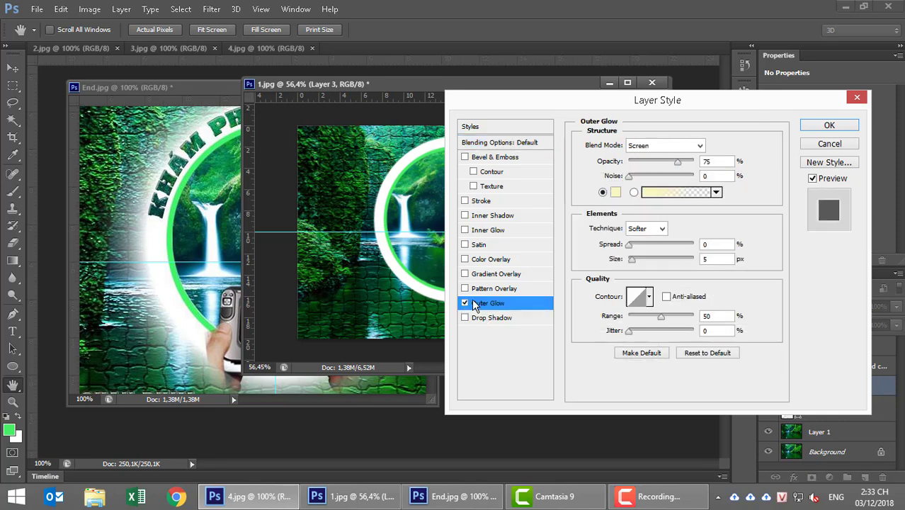
{"action": "left_click", "coordinate": [615, 192]}
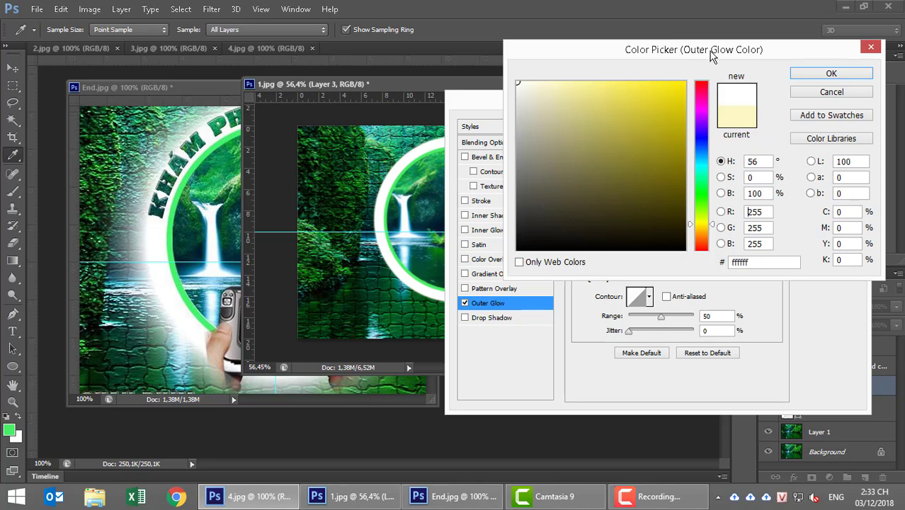
{"action": "left_click", "coordinate": [830, 73]}
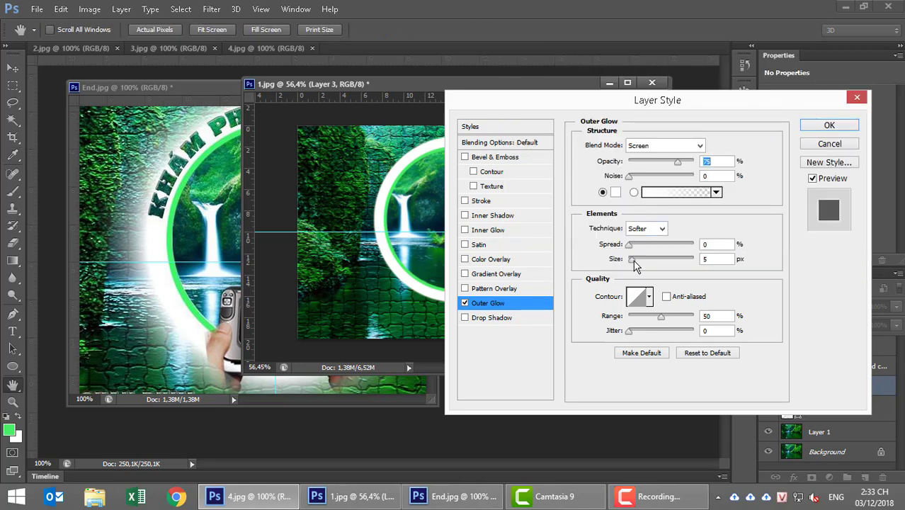
{"action": "left_click_drag", "start_coordinate": [632, 260], "coordinate": [671, 263]}
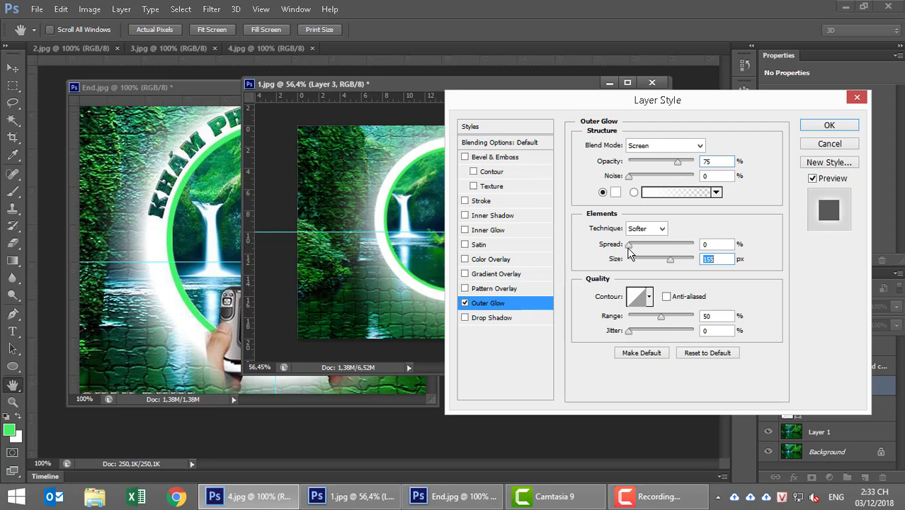
{"action": "left_click_drag", "start_coordinate": [629, 246], "coordinate": [641, 254]}
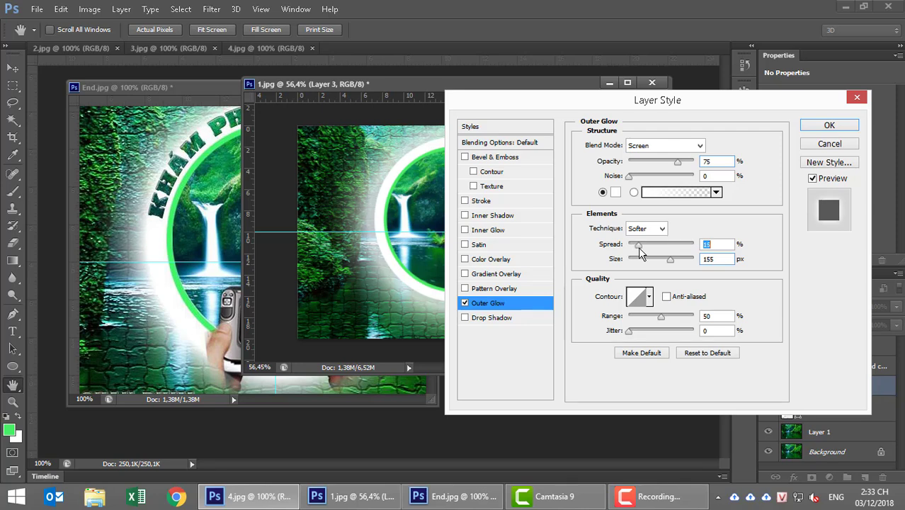
{"action": "left_click_drag", "start_coordinate": [641, 254], "coordinate": [632, 253]}
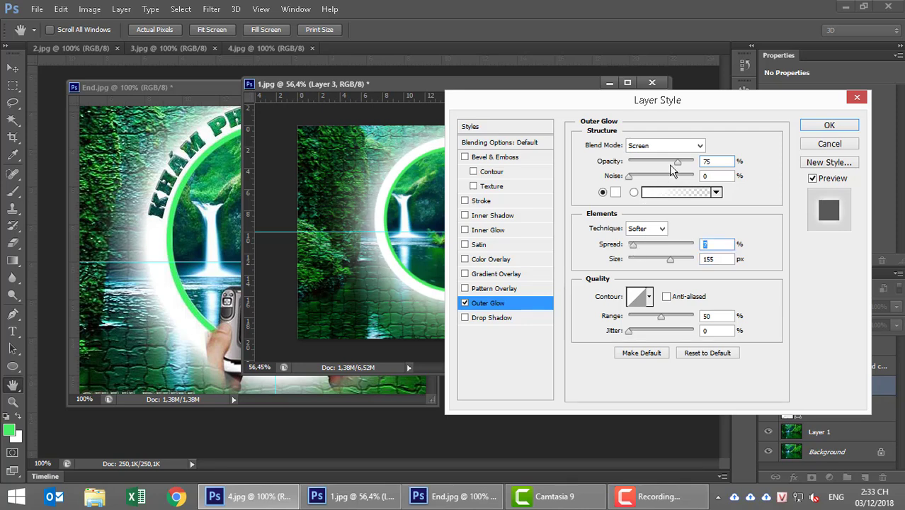
{"action": "left_click_drag", "start_coordinate": [679, 162], "coordinate": [684, 163]}
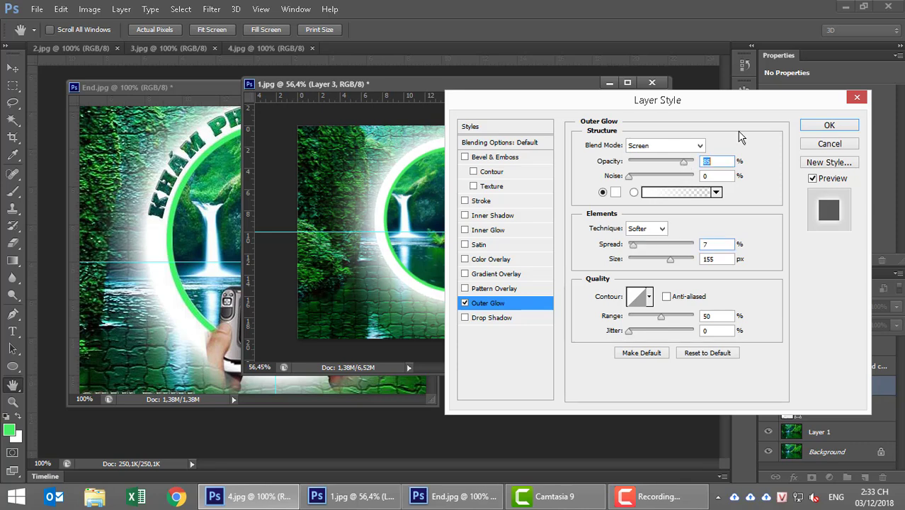
{"action": "left_click", "coordinate": [805, 126]}
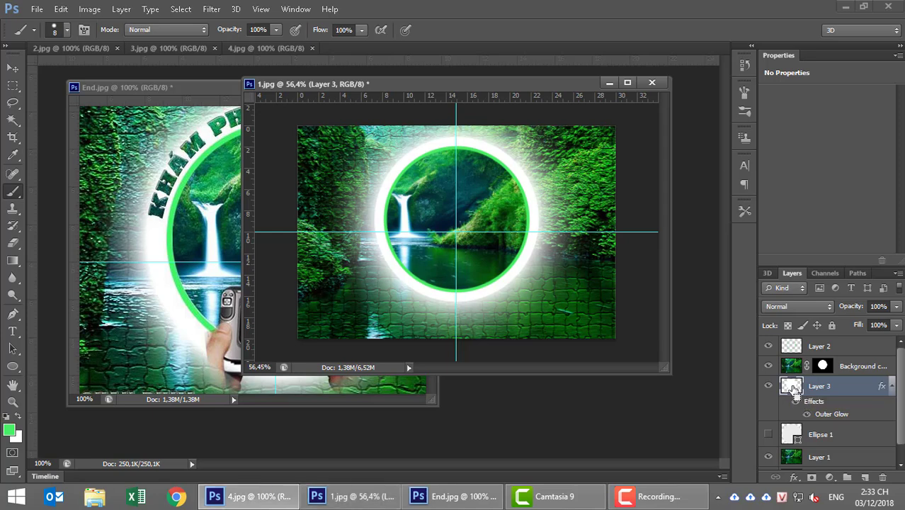
Erase the existing white ring from Layer 3, leaving it empty.
{"action": "left_click", "coordinate": [791, 385], "text": "ctrl"}
{"action": "key", "text": "ctrl+d"}
{"action": "key", "text": "ctrl+a"}
{"action": "key", "text": "Delete"}
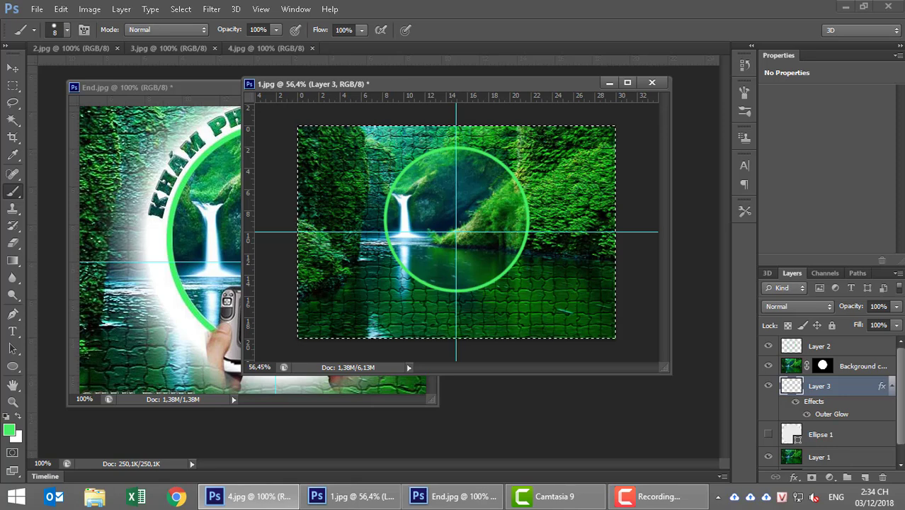
{"action": "key", "text": "ctrl+d"}
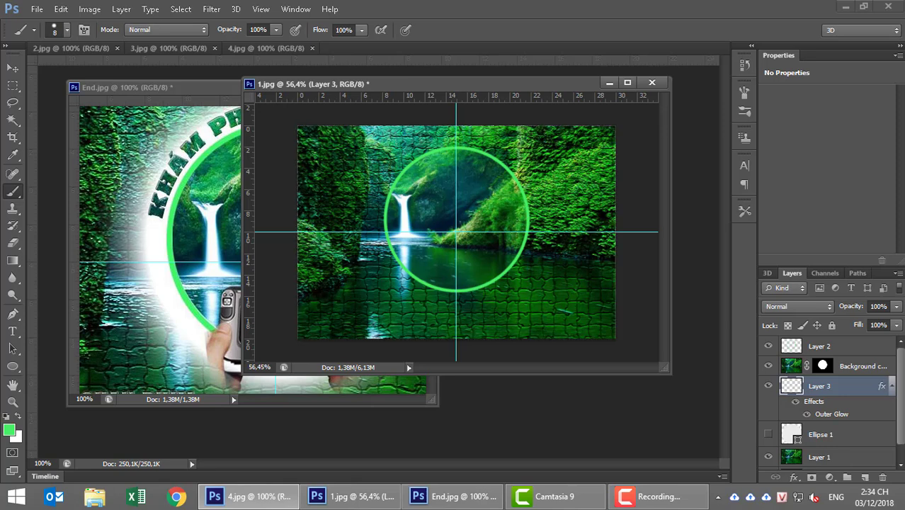
Load Work Path as a selection, feather it 5 px, and fill it white on Layer 3.
{"action": "left_click", "coordinate": [854, 272]}
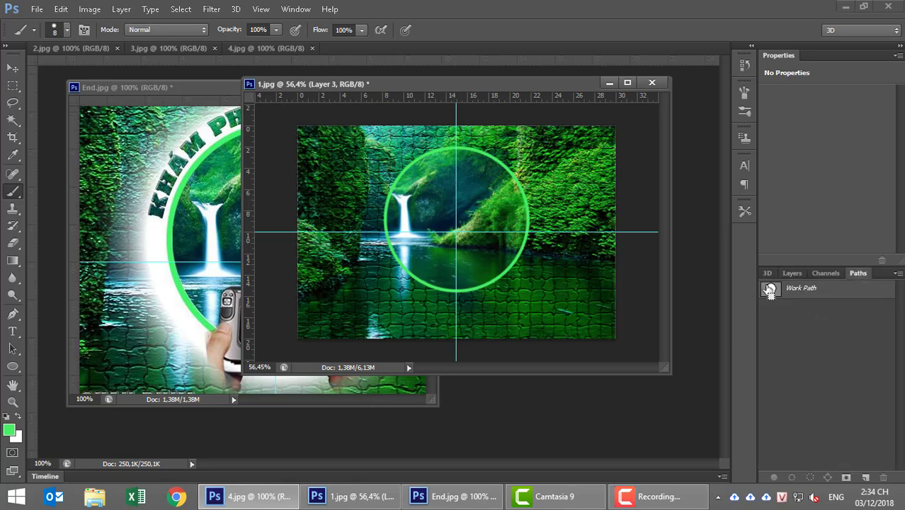
{"action": "left_click", "coordinate": [770, 289], "text": "ctrl"}
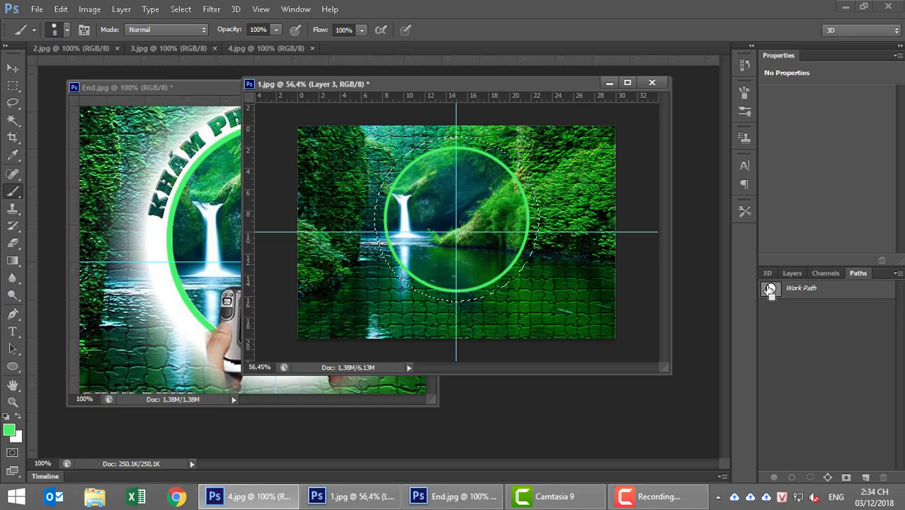
{"action": "key", "text": "shift+F6"}
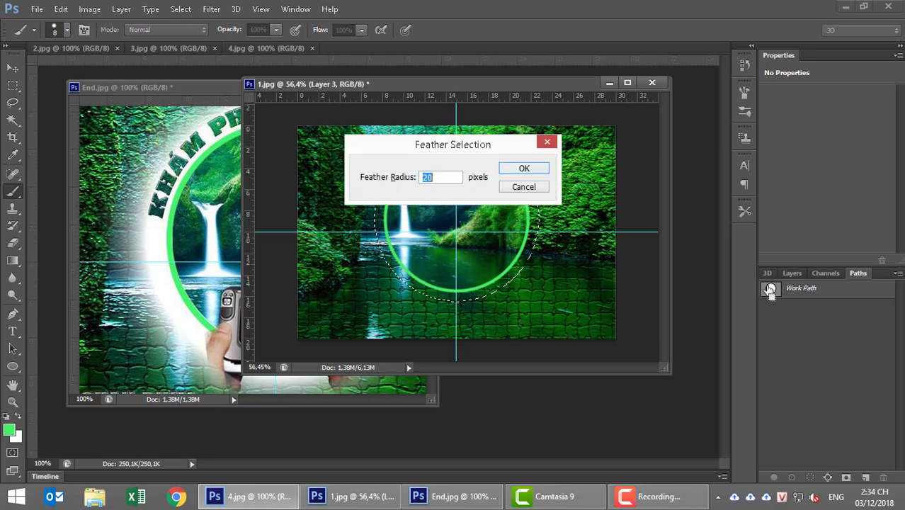
{"action": "type", "text": "5"}
{"action": "key", "text": "Return"}
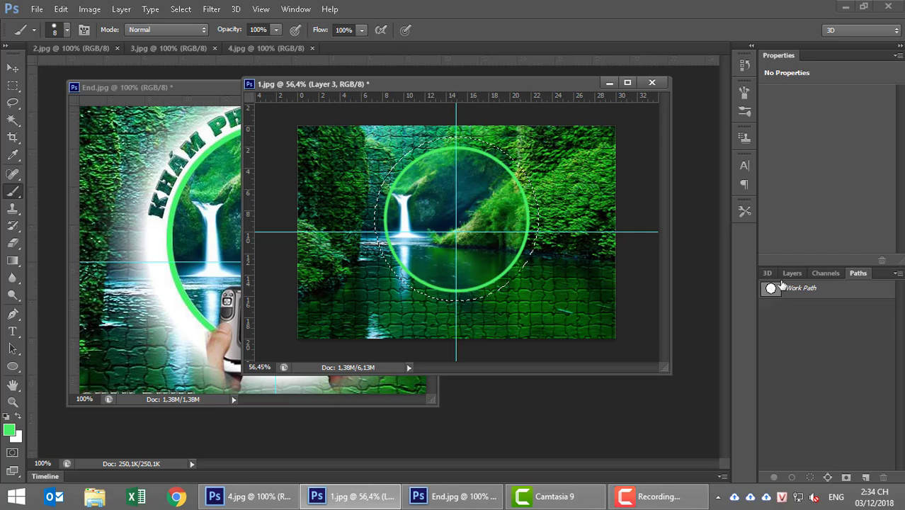
{"action": "left_click", "coordinate": [791, 273]}
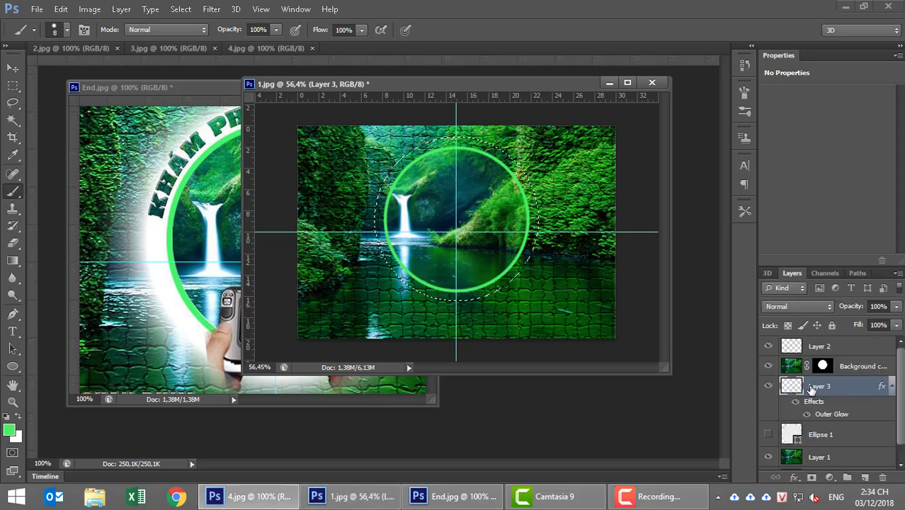
{"action": "key", "text": "ctrl+BackSpace"}
{"action": "key", "text": "ctrl+d"}
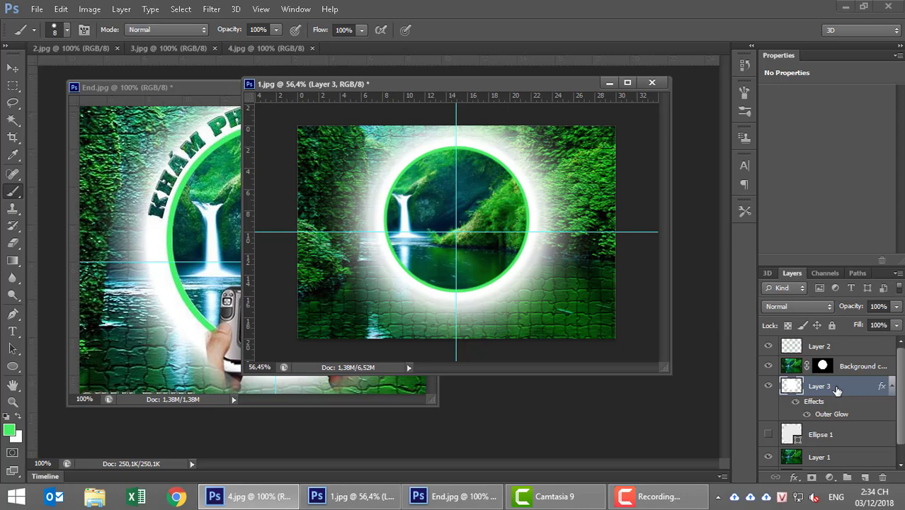
{"action": "mouse_move", "coordinate": [512, 84]}
{"action": "left_mouse_down"}
{"action": "mouse_move", "coordinate": [660, 88]}
{"action": "mouse_move", "coordinate": [626, 139]}
{"action": "mouse_move", "coordinate": [487, 212]}
{"action": "mouse_move", "coordinate": [465, 254]}
{"action": "mouse_move", "coordinate": [518, 132]}
{"action": "mouse_move", "coordinate": [530, 68]}
{"action": "left_mouse_up"}
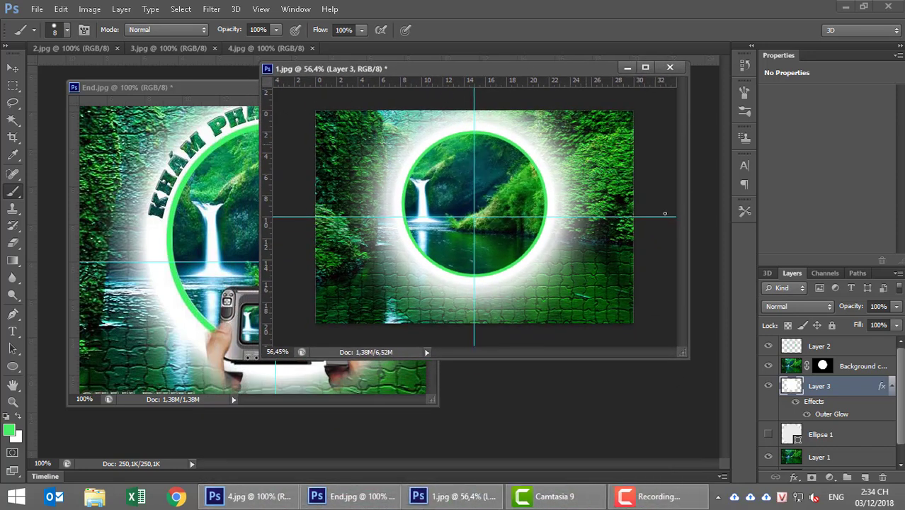
Add the text KHÁM PHA KHONG GIAN on the 1.jpg canvas.
{"action": "left_click", "coordinate": [850, 348]}
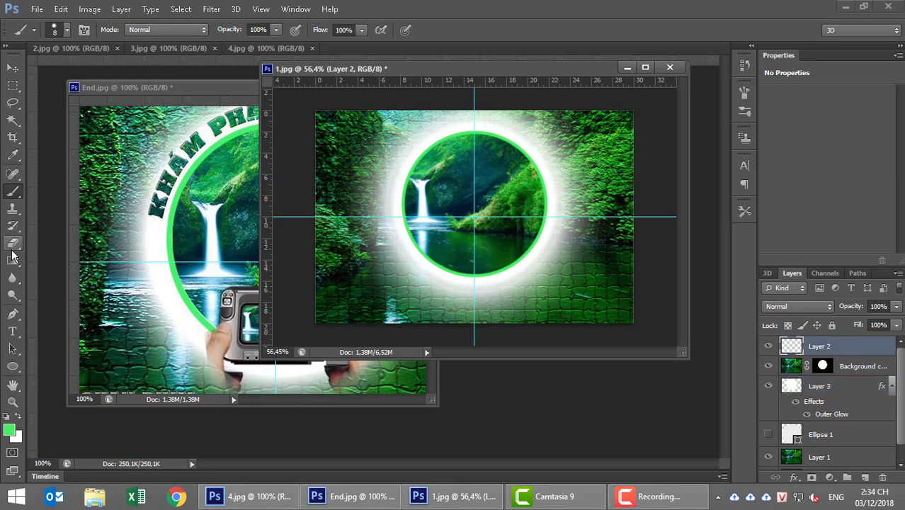
{"action": "left_click", "coordinate": [12, 331]}
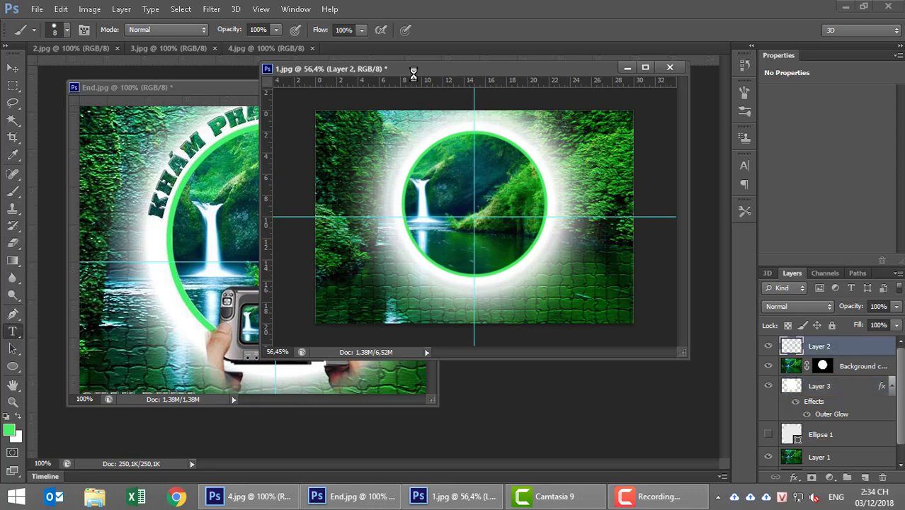
{"action": "left_click_drag", "start_coordinate": [414, 71], "coordinate": [439, 173]}
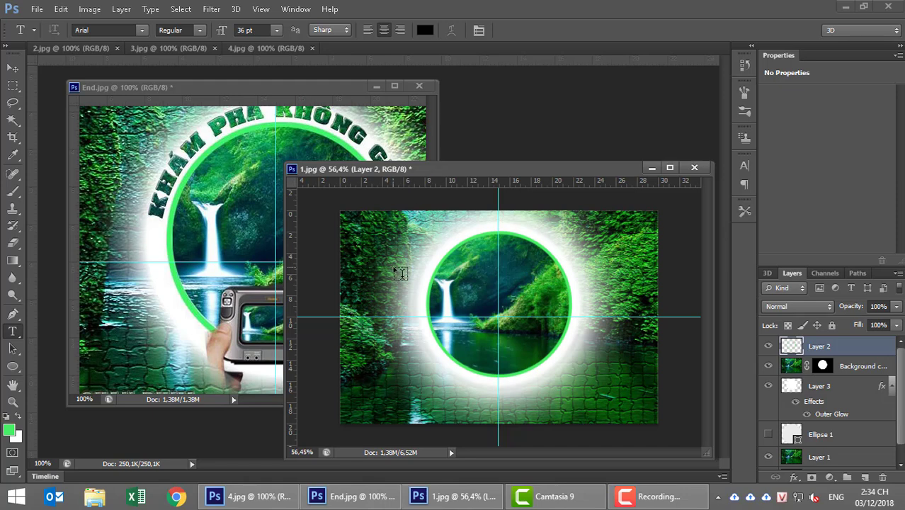
{"action": "left_click", "coordinate": [471, 263]}
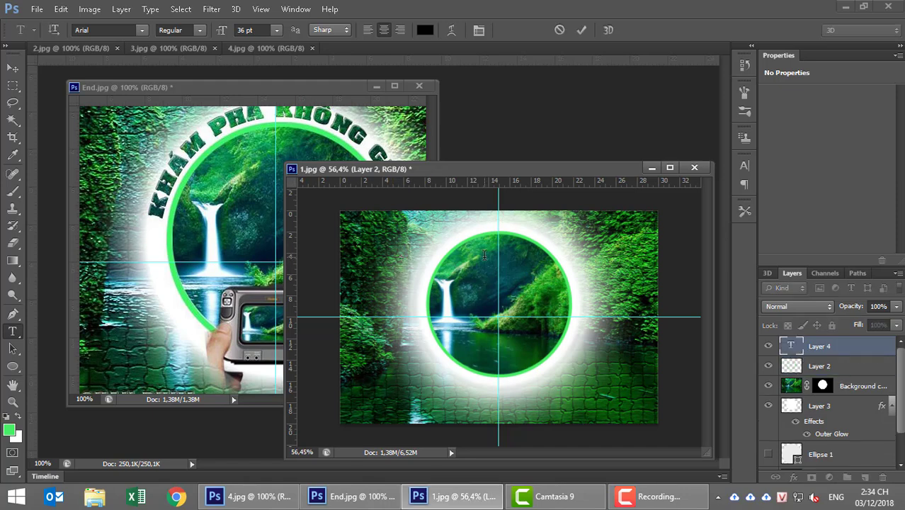
{"action": "type", "text": "KHÁM "}
{"action": "type", "text": "PHA"}
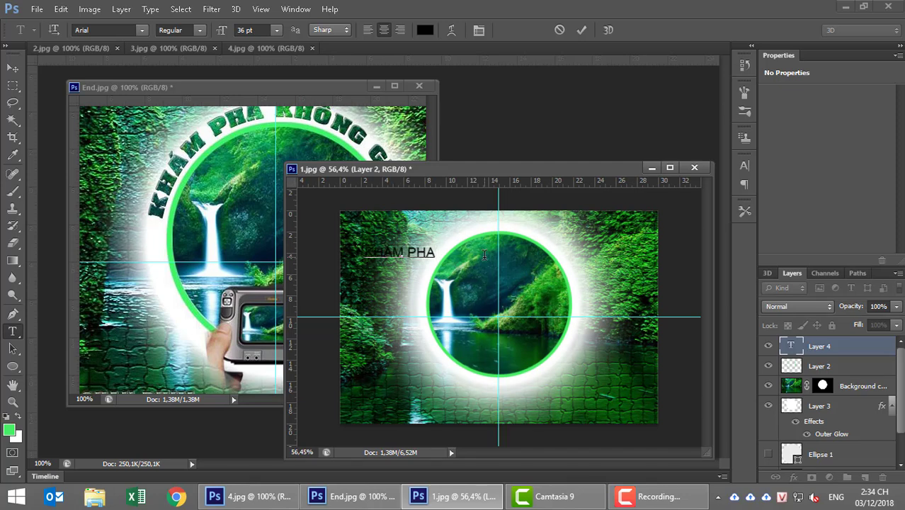
{"action": "type", "text": " KHONG GIAN"}
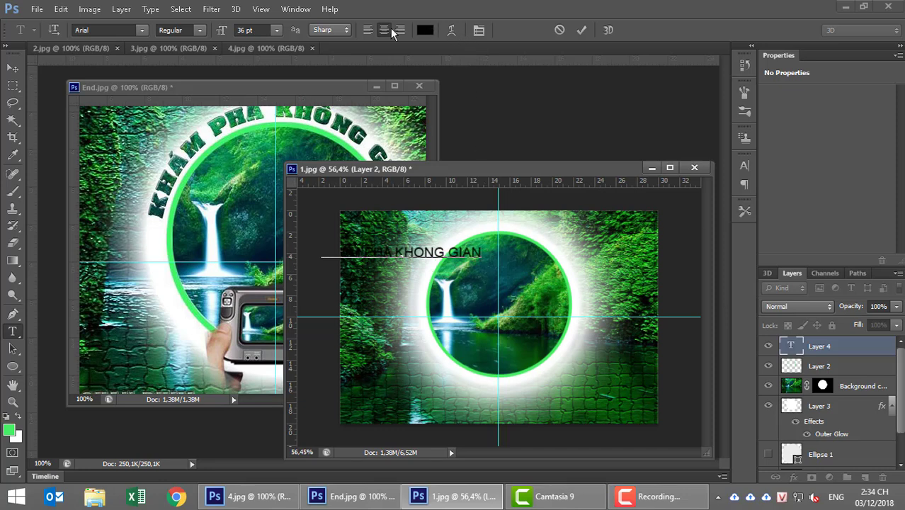
Move the title to the top centre and set it in bold Berlin Sans FB Demi.
{"action": "left_click", "coordinate": [13, 67]}
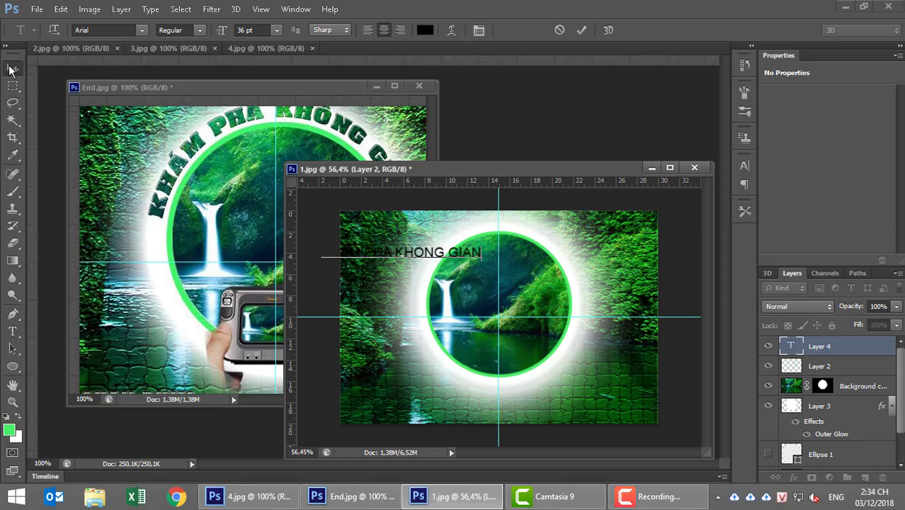
{"action": "mouse_move", "coordinate": [460, 248]}
{"action": "left_mouse_down"}
{"action": "mouse_move", "coordinate": [536, 233]}
{"action": "mouse_move", "coordinate": [530, 225]}
{"action": "left_mouse_up"}
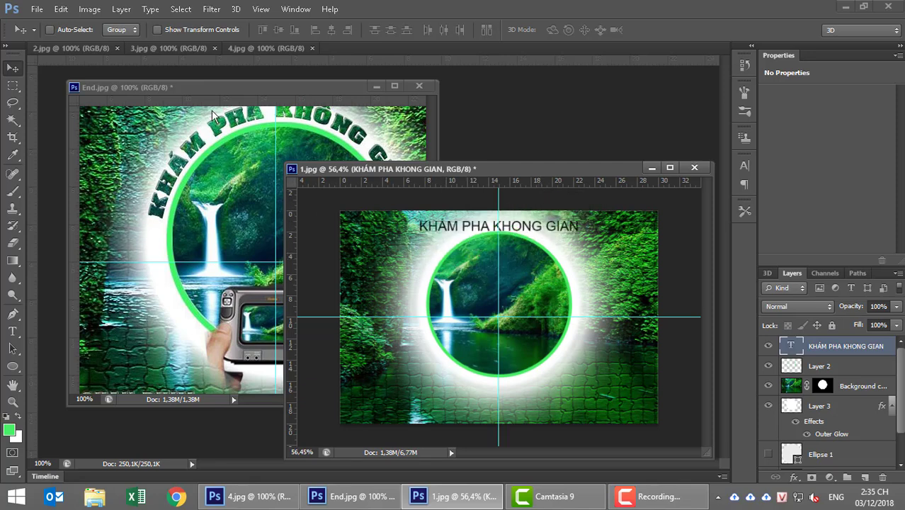
{"action": "left_click", "coordinate": [13, 331]}
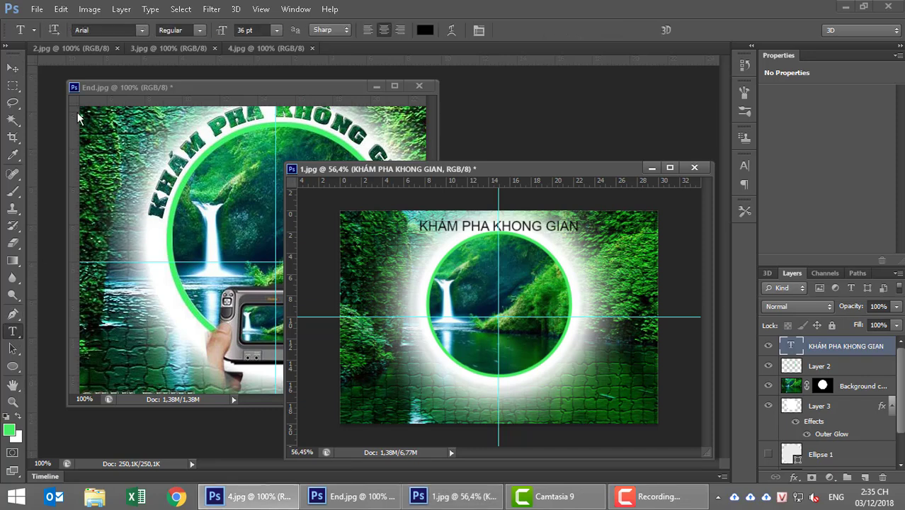
{"action": "left_click", "coordinate": [190, 30]}
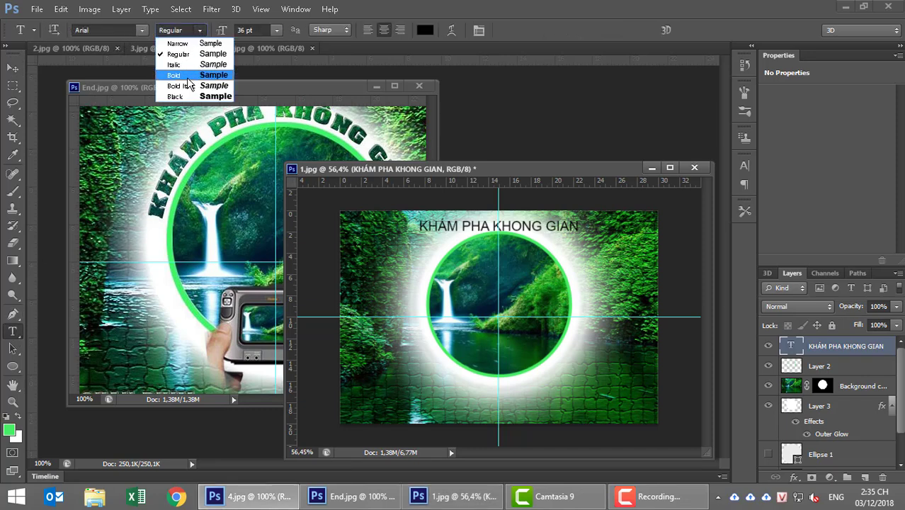
{"action": "left_click", "coordinate": [189, 74]}
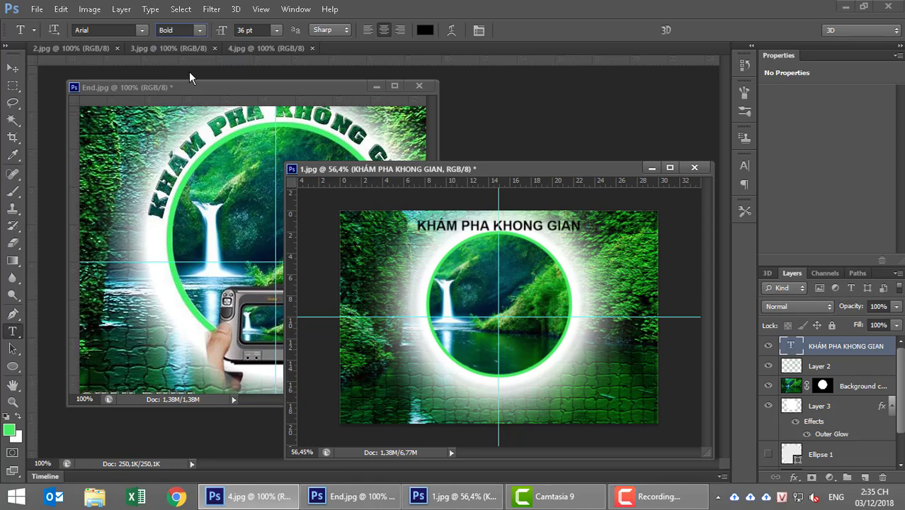
{"action": "left_click", "coordinate": [143, 29]}
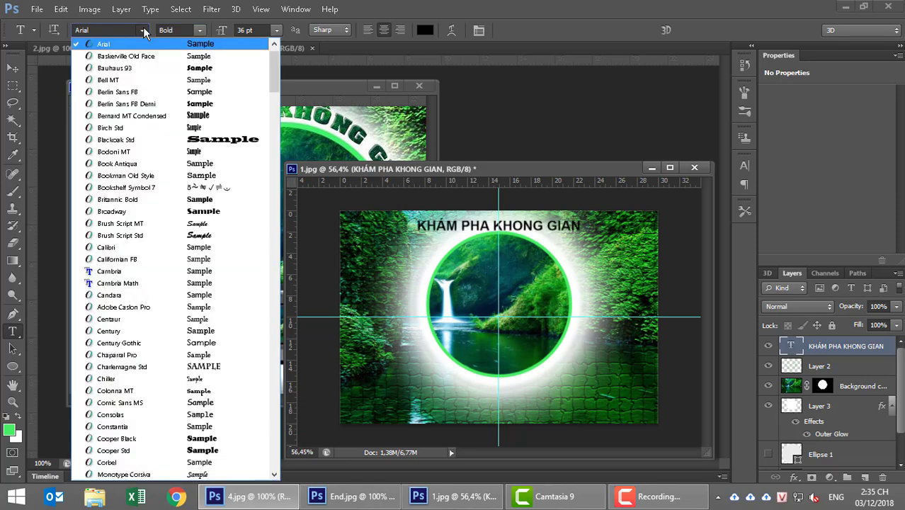
{"action": "left_click", "coordinate": [150, 103]}
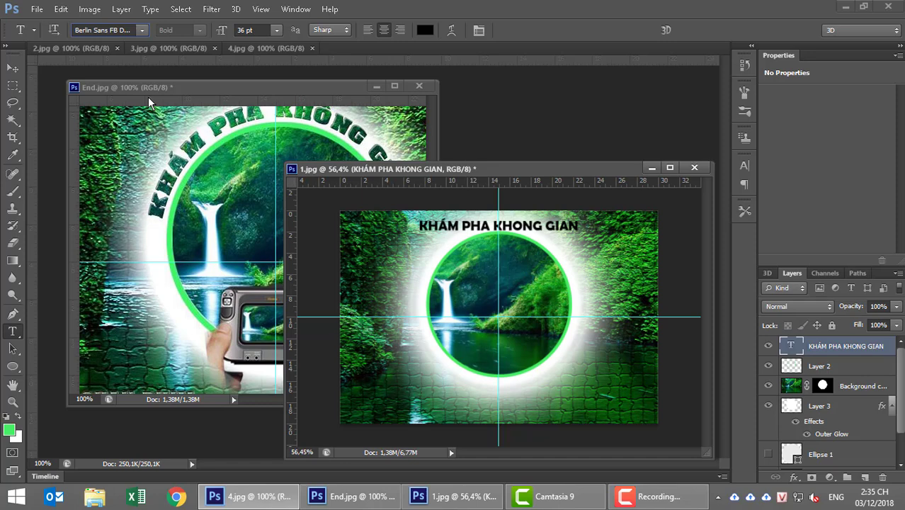
Warp the title into an Arc and move it down onto the circle.
{"action": "left_click", "coordinate": [451, 30]}
{"action": "left_click", "coordinate": [429, 136]}
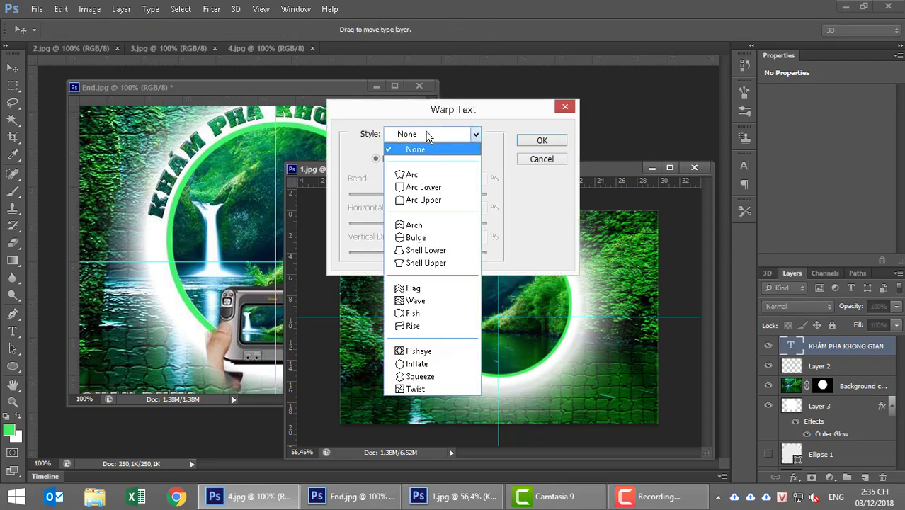
{"action": "left_click", "coordinate": [416, 171]}
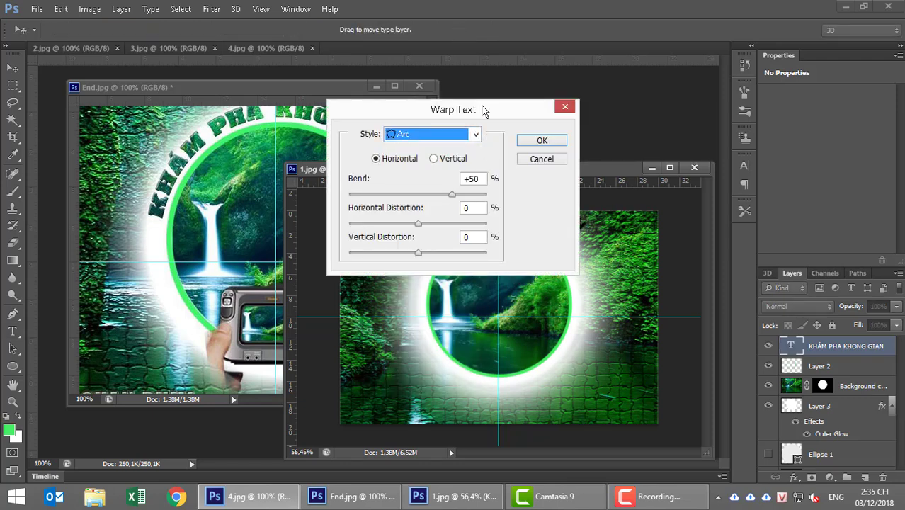
{"action": "left_click_drag", "start_coordinate": [483, 111], "coordinate": [250, 250]}
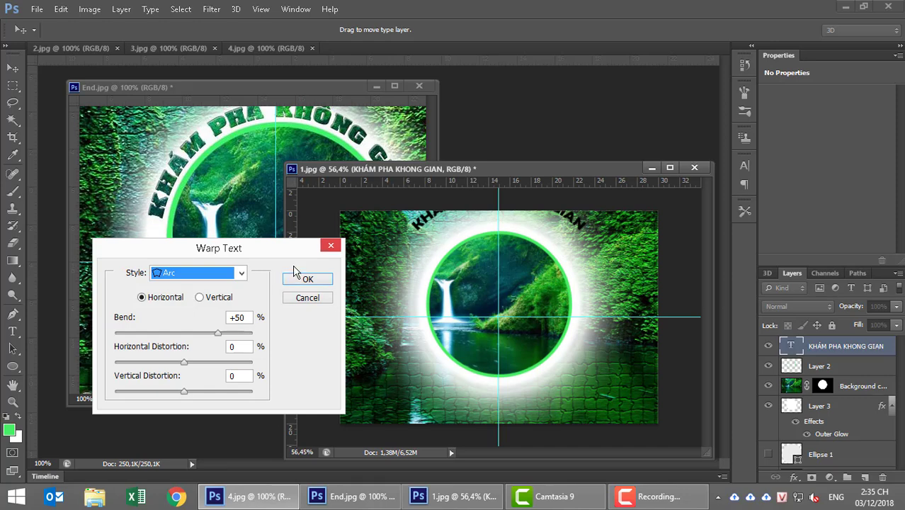
{"action": "left_click", "coordinate": [305, 282]}
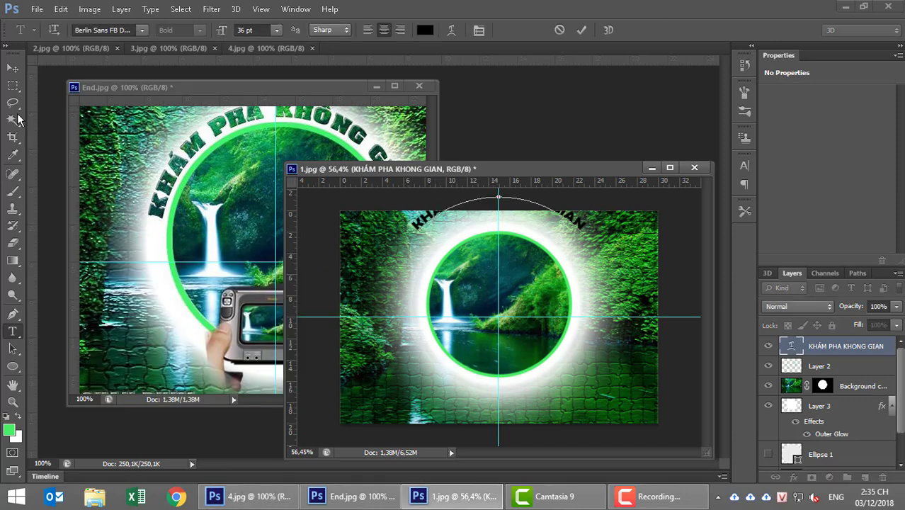
{"action": "left_click", "coordinate": [13, 68]}
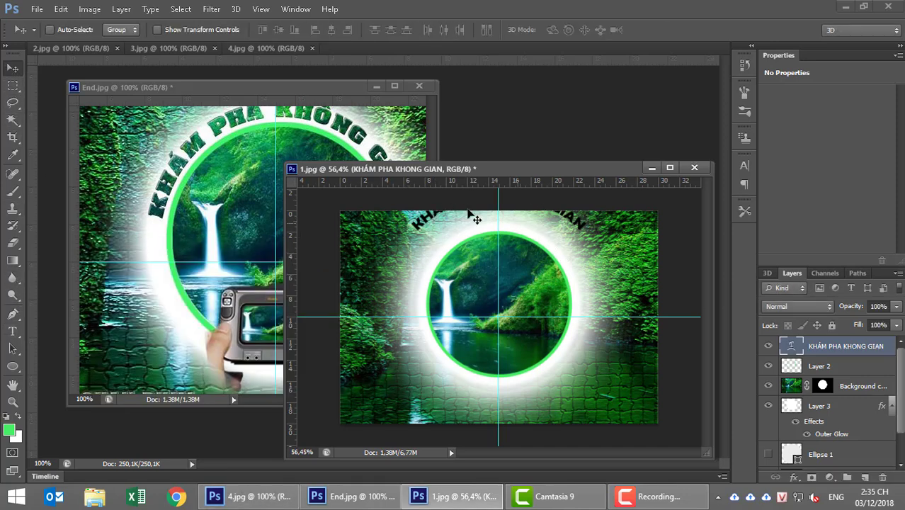
{"action": "left_click_drag", "start_coordinate": [436, 218], "coordinate": [438, 250]}
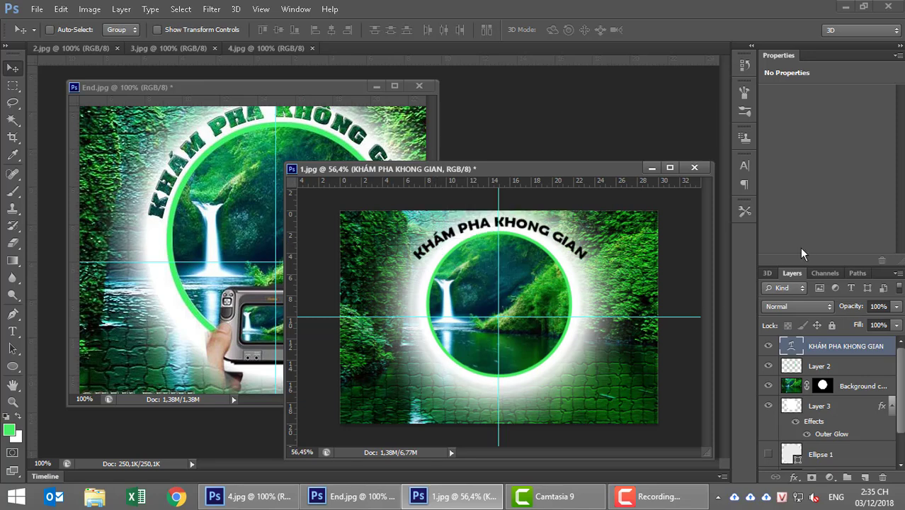
Raise the Arc bend to +72 and nudge the title lower onto the ring.
{"action": "left_click", "coordinate": [12, 330]}
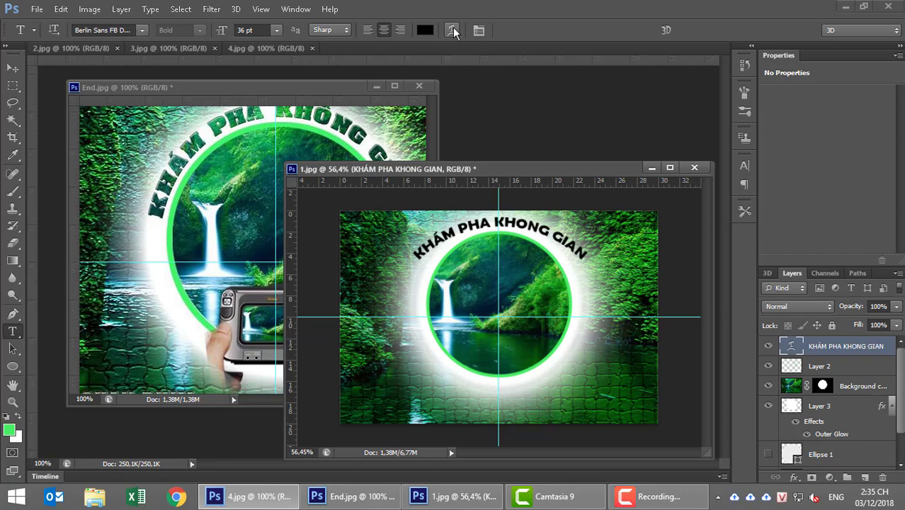
{"action": "left_click", "coordinate": [452, 29]}
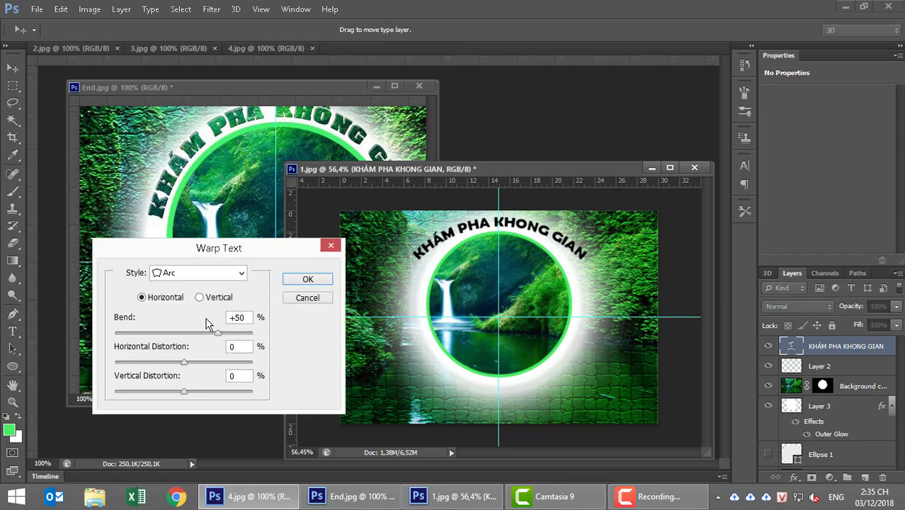
{"action": "left_click_drag", "start_coordinate": [218, 333], "coordinate": [228, 333]}
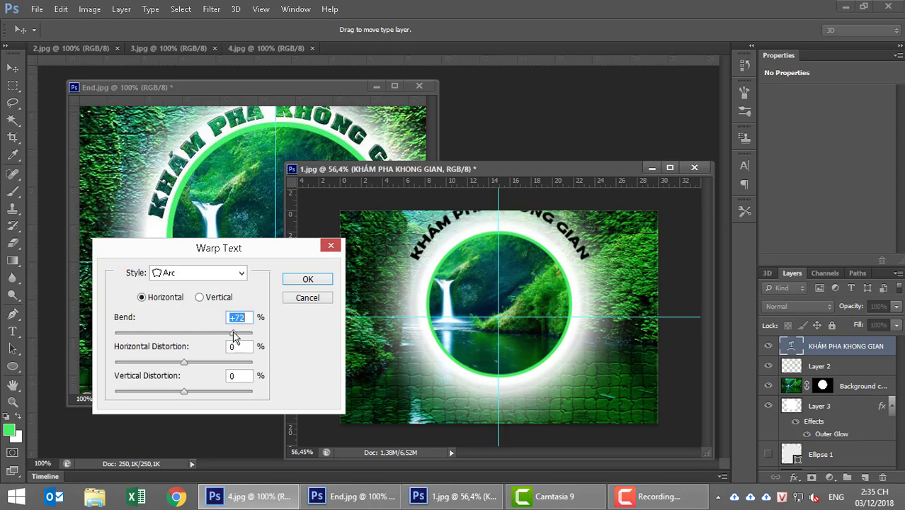
{"action": "left_click", "coordinate": [295, 281]}
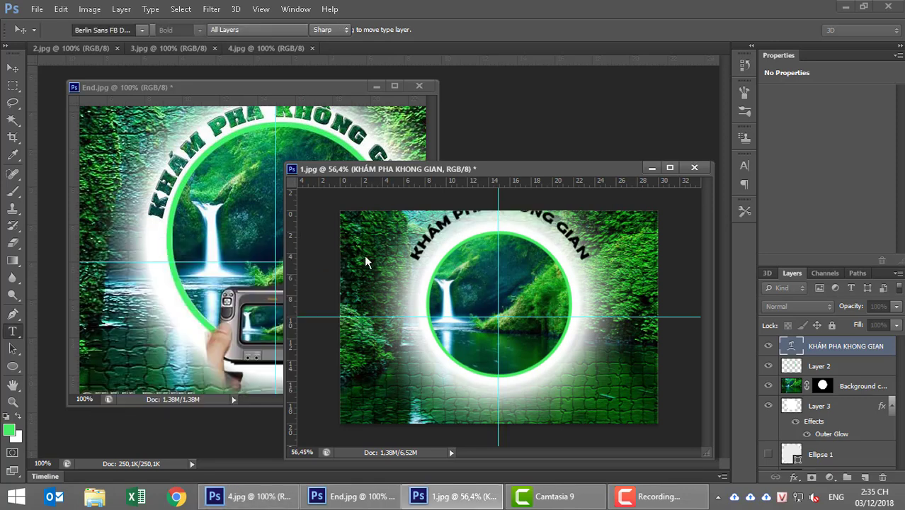
{"action": "left_click", "coordinate": [12, 67]}
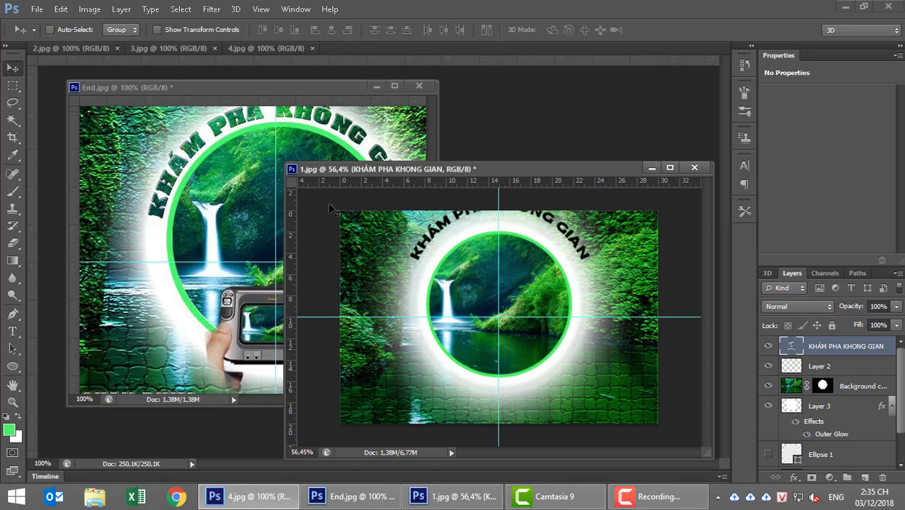
{"action": "left_click_drag", "start_coordinate": [440, 227], "coordinate": [440, 238]}
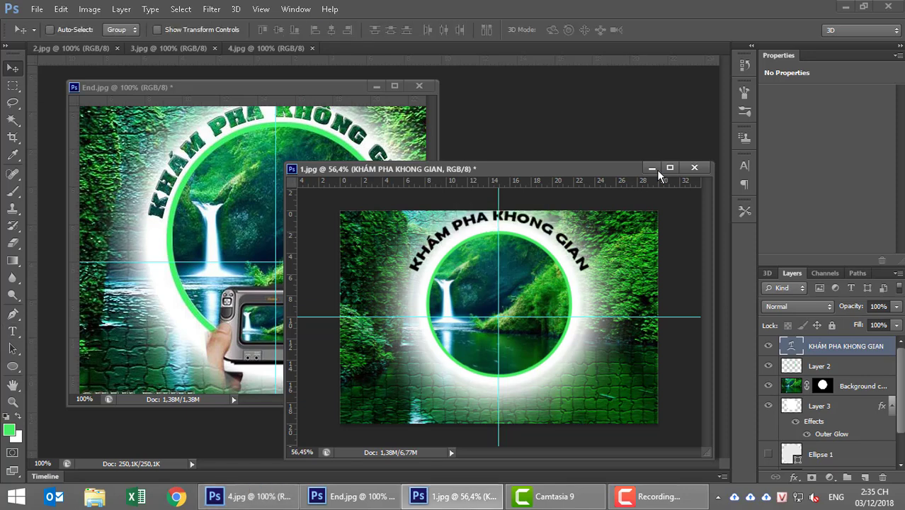
{"action": "key", "text": "Down"}
{"action": "key", "text": "Down"}
{"action": "key", "text": "Down"}
{"action": "key", "text": "Down"}
{"action": "key", "text": "Down"}
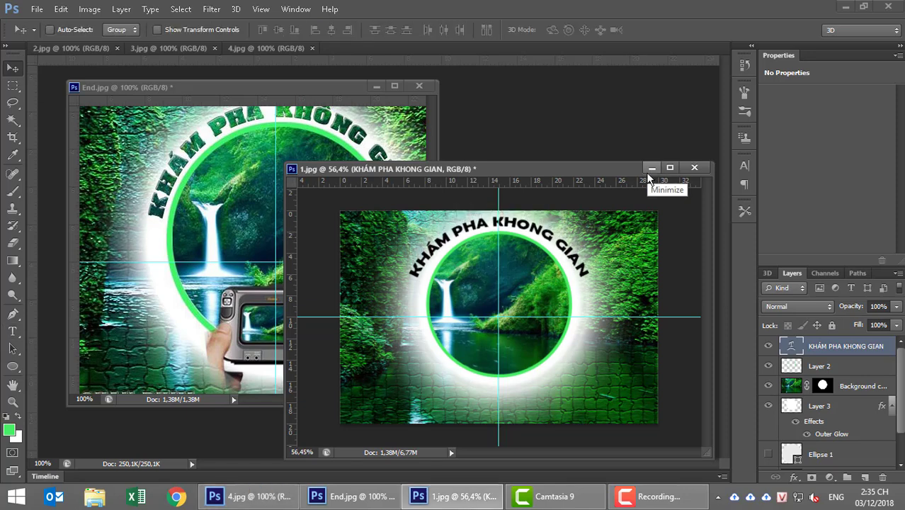
{"action": "key", "text": "Down"}
{"action": "key", "text": "Down"}
{"action": "key", "text": "Down"}
{"action": "key", "text": "Down"}
{"action": "key", "text": "Down"}
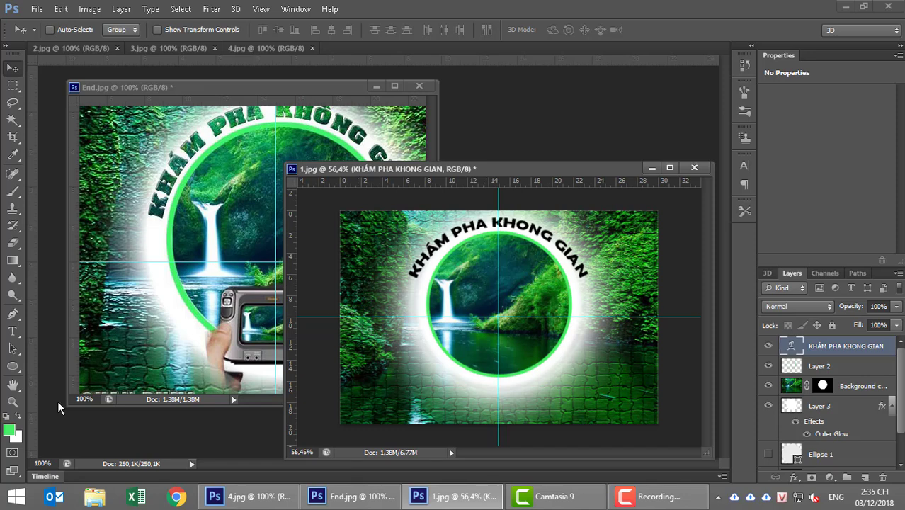
Tighten the title's Arc warp with a higher bend value.
{"action": "left_click", "coordinate": [12, 330]}
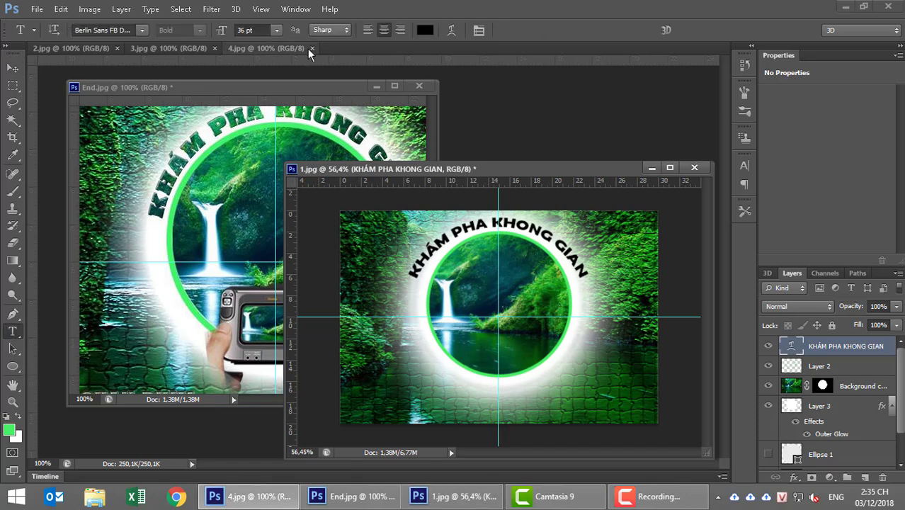
{"action": "left_click", "coordinate": [451, 30]}
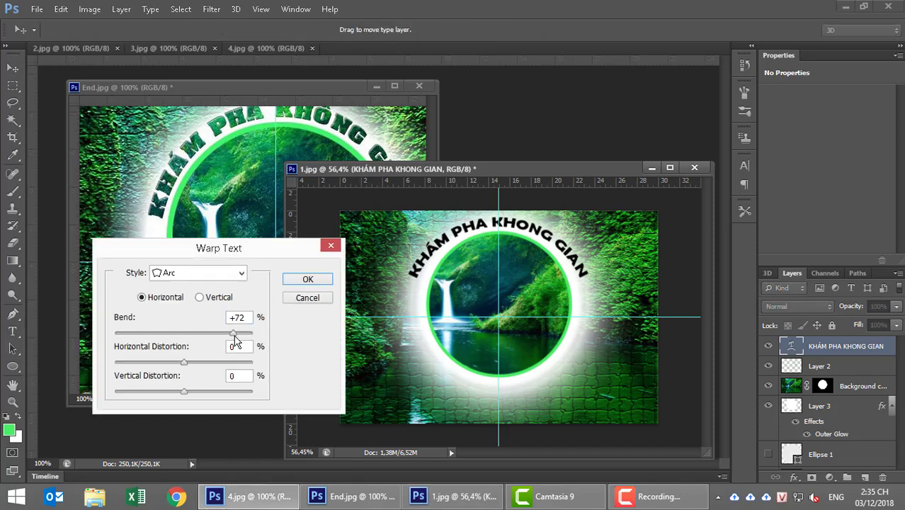
{"action": "left_click_drag", "start_coordinate": [236, 341], "coordinate": [240, 340]}
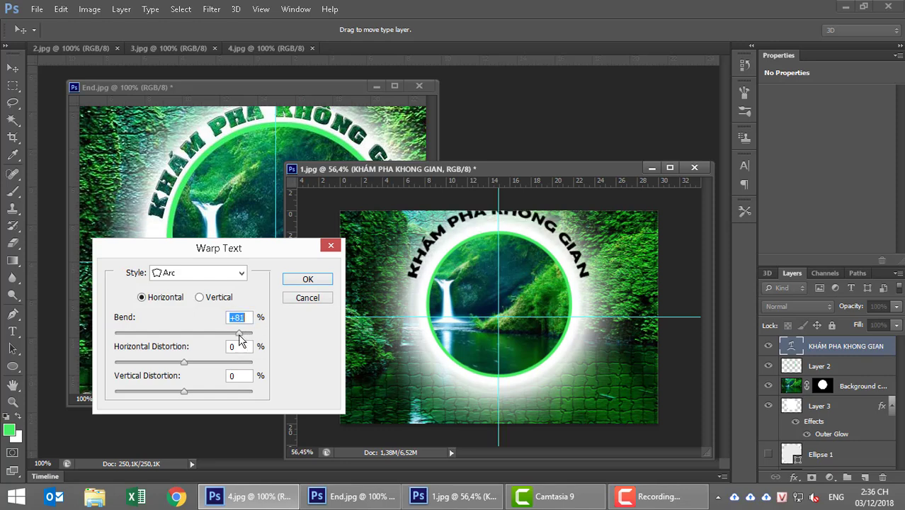
{"action": "left_click", "coordinate": [296, 281]}
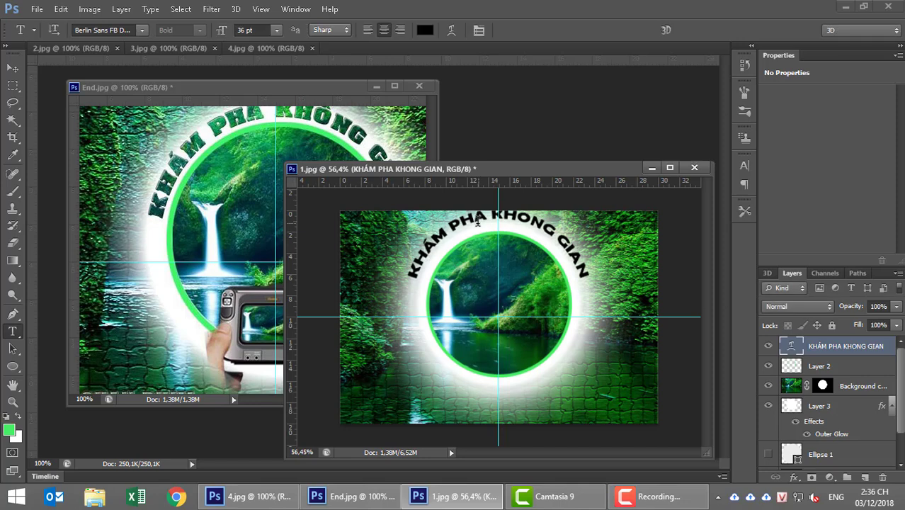
Nudge the arched title down onto the ring, then make Layer 2 active.
{"action": "left_click", "coordinate": [12, 68]}
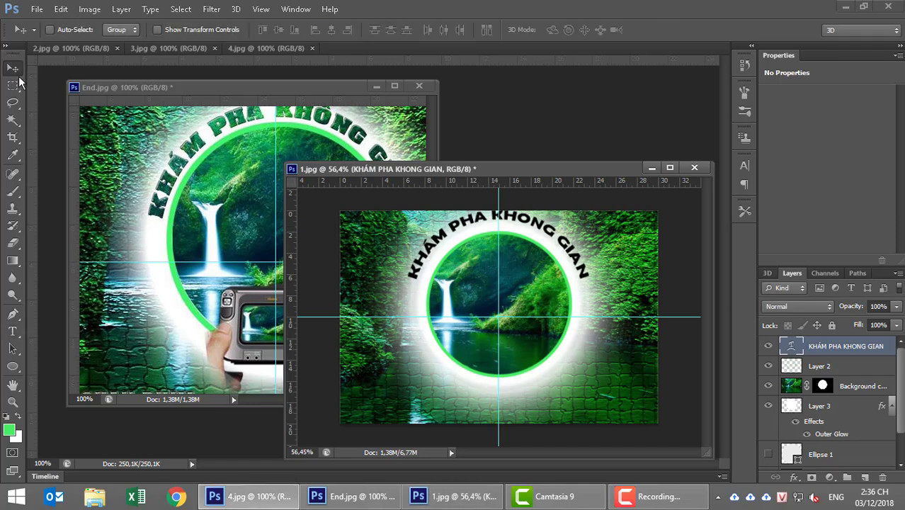
{"action": "key", "text": "Down"}
{"action": "key", "text": "Down"}
{"action": "key", "text": "Down"}
{"action": "key", "text": "Down"}
{"action": "key", "text": "Down"}
{"action": "key", "text": "Down"}
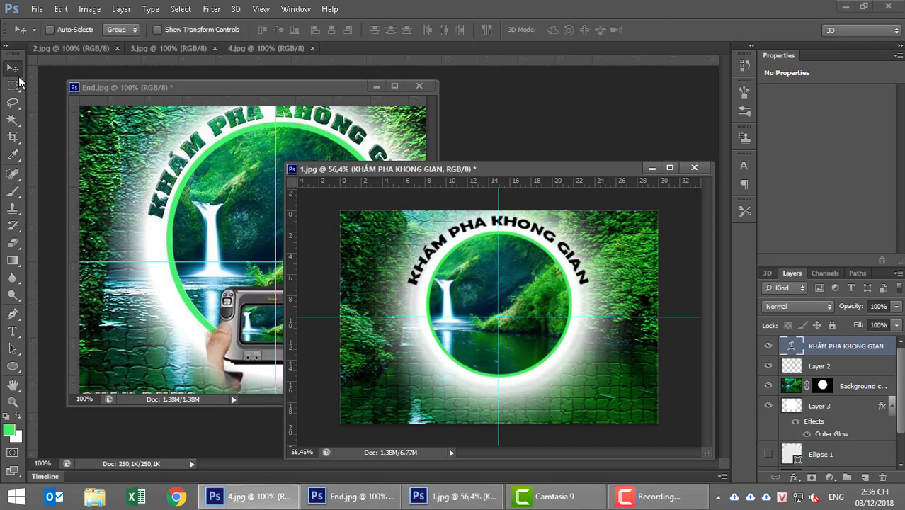
{"action": "key", "text": "Down"}
{"action": "key", "text": "Down"}
{"action": "key", "text": "Down"}
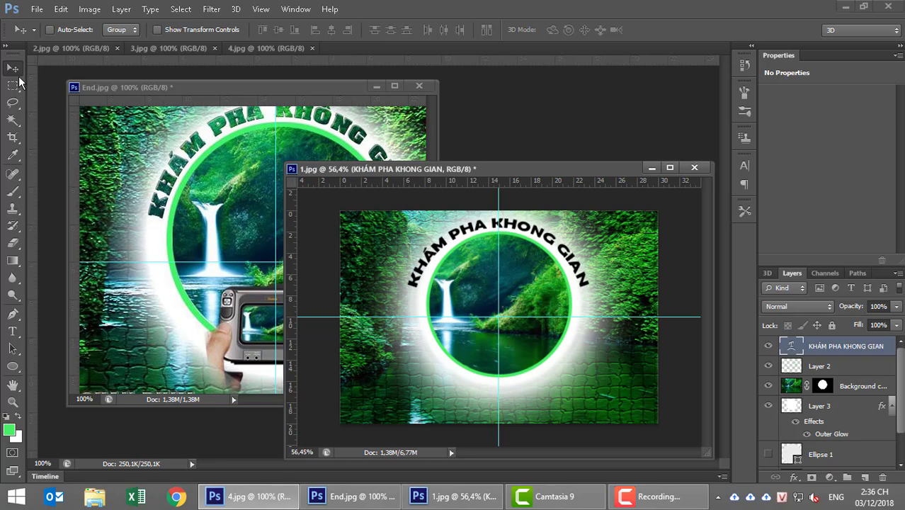
{"action": "key", "text": "Down"}
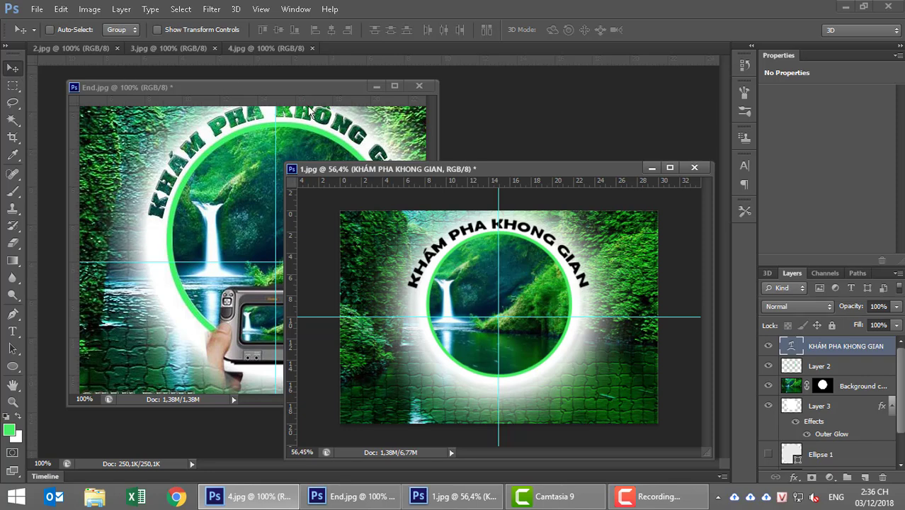
{"action": "left_click", "coordinate": [863, 367]}
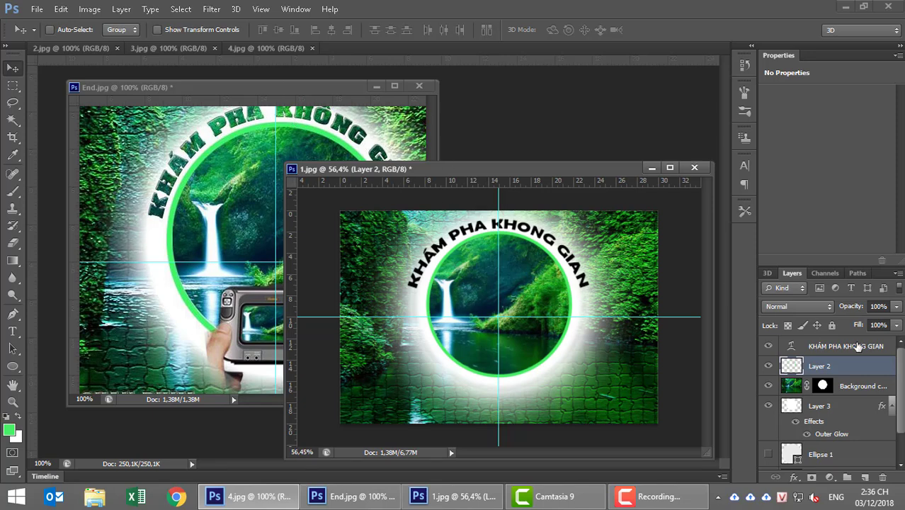
Duplicate the Background layer as Background copy 2.
{"action": "scroll", "coordinate": [871, 411], "scroll_direction": "down", "scroll_amount": 2}
{"action": "left_click", "coordinate": [846, 464]}
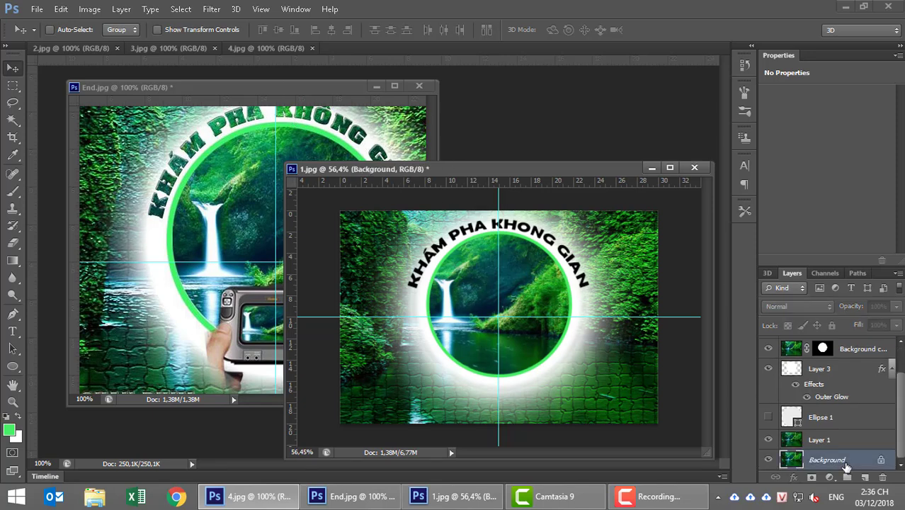
{"action": "key", "text": "ctrl+j"}
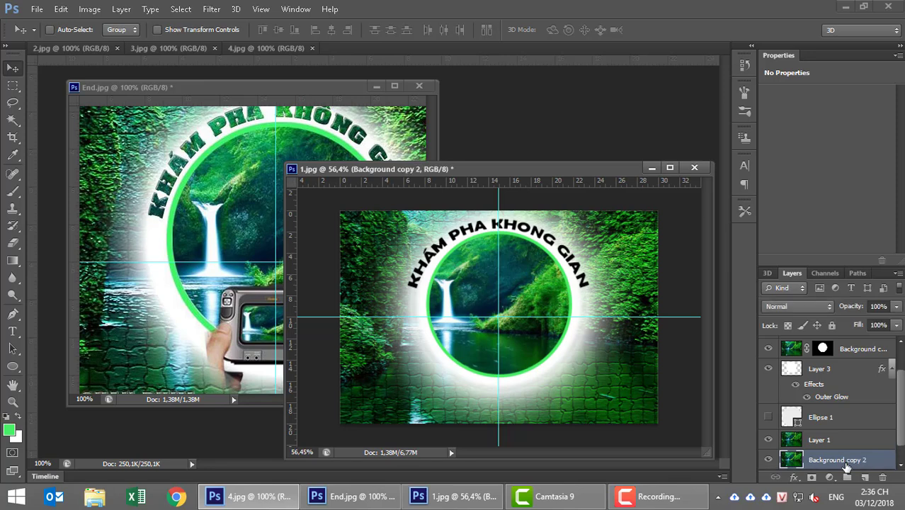
{"action": "mouse_move", "coordinate": [853, 373]}
{"action": "left_mouse_down"}
{"action": "mouse_move", "coordinate": [851, 363]}
{"action": "mouse_move", "coordinate": [838, 364]}
{"action": "left_mouse_up"}
{"action": "scroll", "coordinate": [843, 383], "scroll_direction": "up", "scroll_amount": 2}
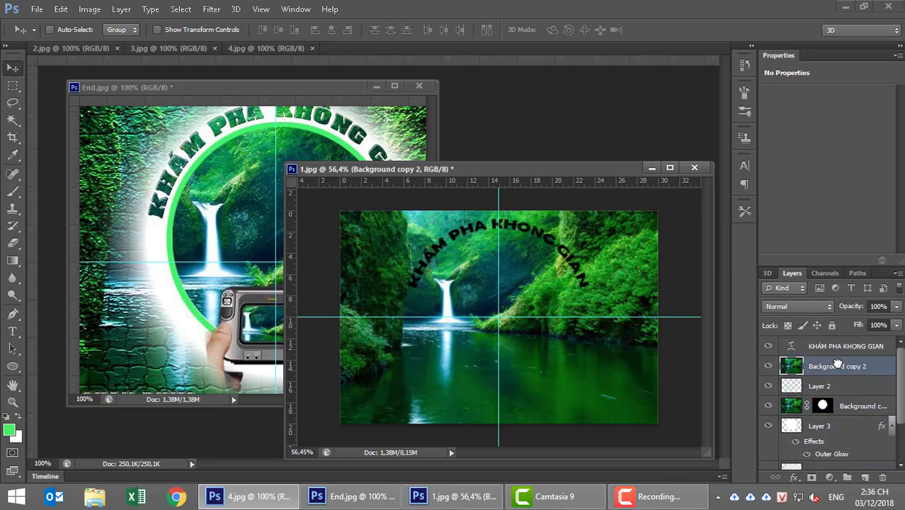
Put the title layer below Background copy 2 and clip the copy into the lettering.
{"action": "left_click", "coordinate": [838, 352]}
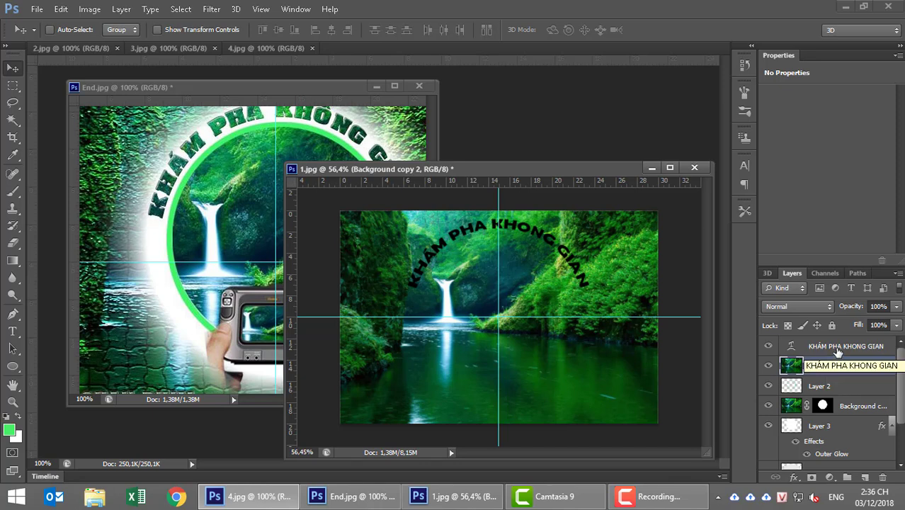
{"action": "right_click", "coordinate": [838, 351]}
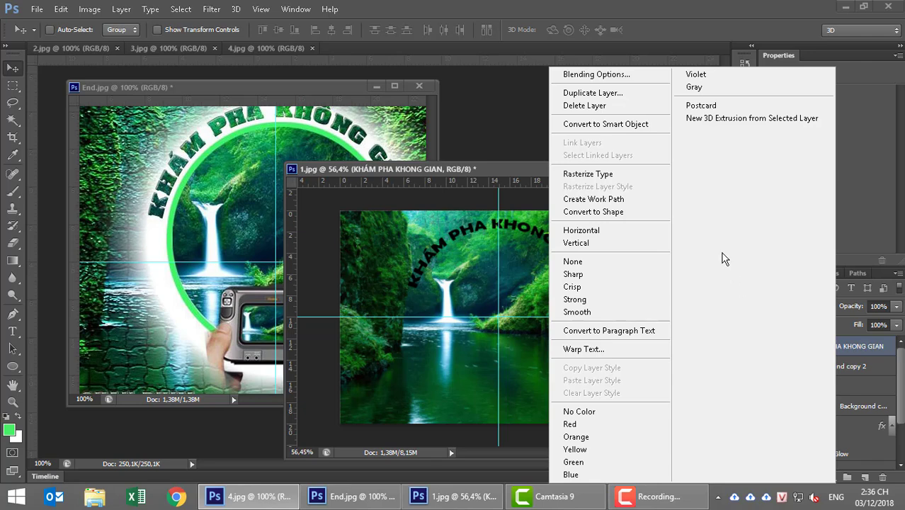
{"action": "left_click", "coordinate": [840, 223]}
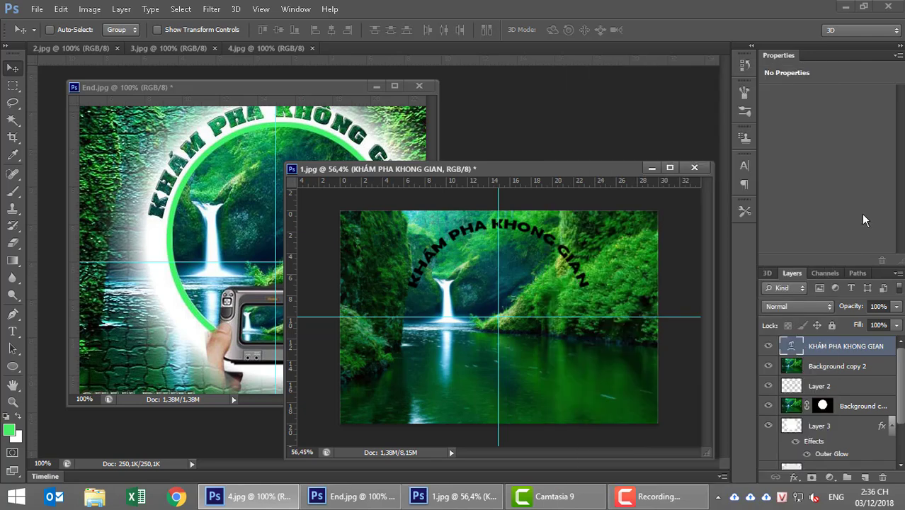
{"action": "left_click_drag", "start_coordinate": [837, 350], "coordinate": [847, 367]}
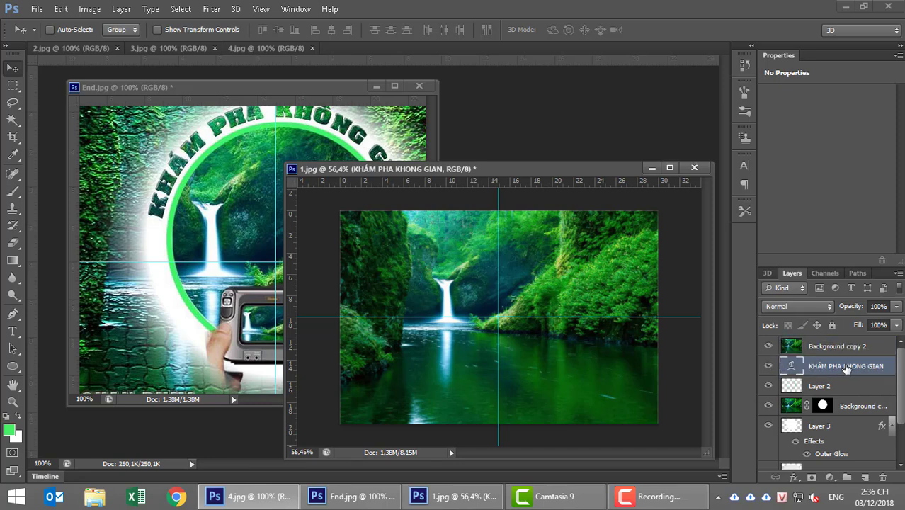
{"action": "left_click", "coordinate": [852, 347]}
{"action": "right_click", "coordinate": [854, 348]}
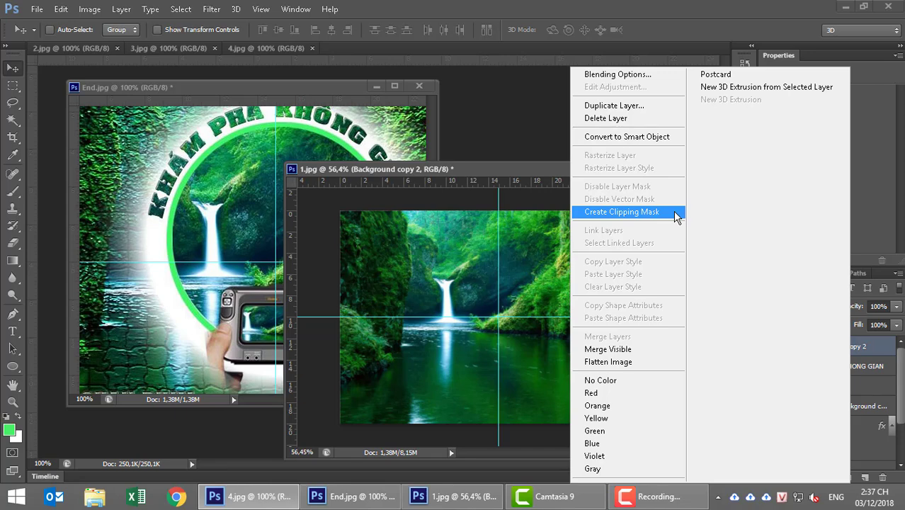
{"action": "left_click", "coordinate": [676, 215]}
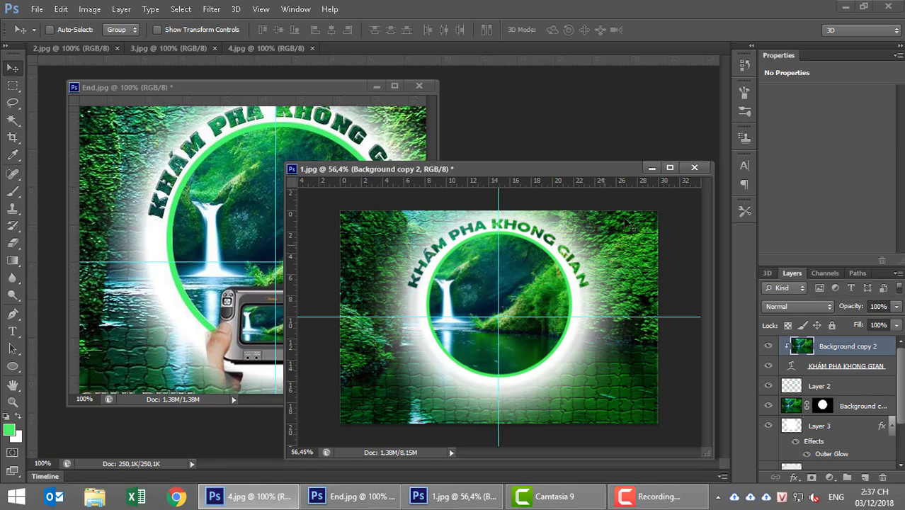
{"action": "right_click", "coordinate": [844, 349]}
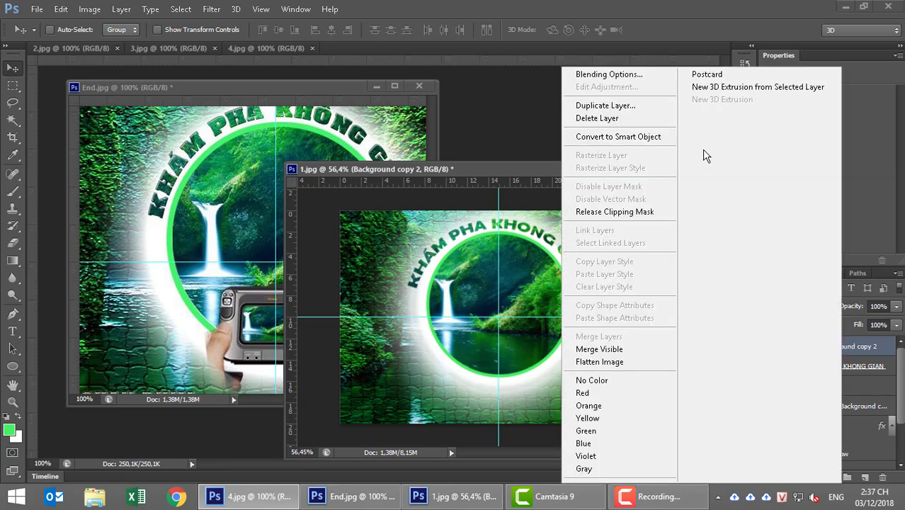
{"action": "left_click", "coordinate": [610, 70]}
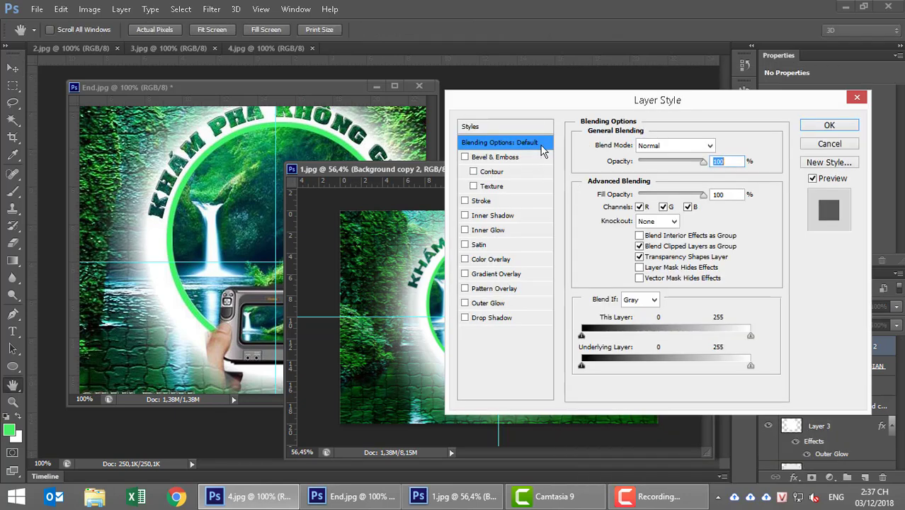
{"action": "left_click_drag", "start_coordinate": [539, 99], "coordinate": [630, 98]}
{"action": "left_click", "coordinate": [574, 155]}
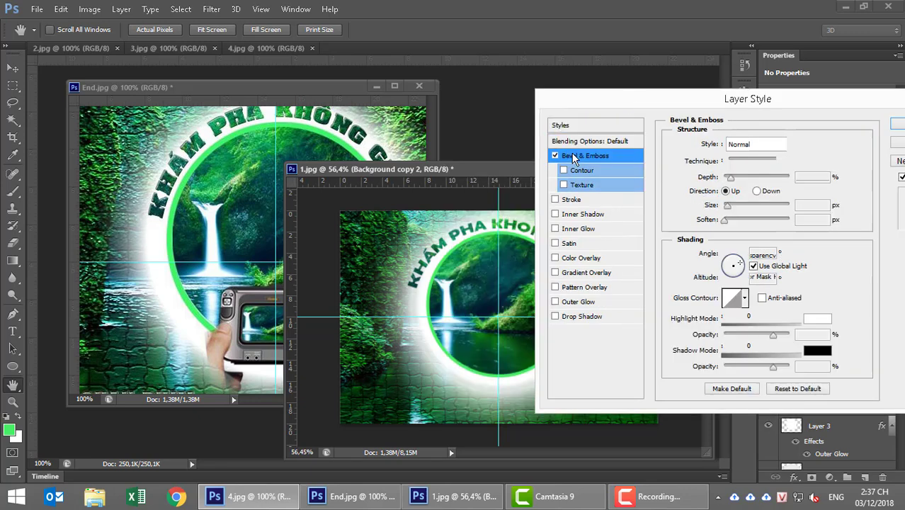
{"action": "left_click", "coordinate": [576, 171]}
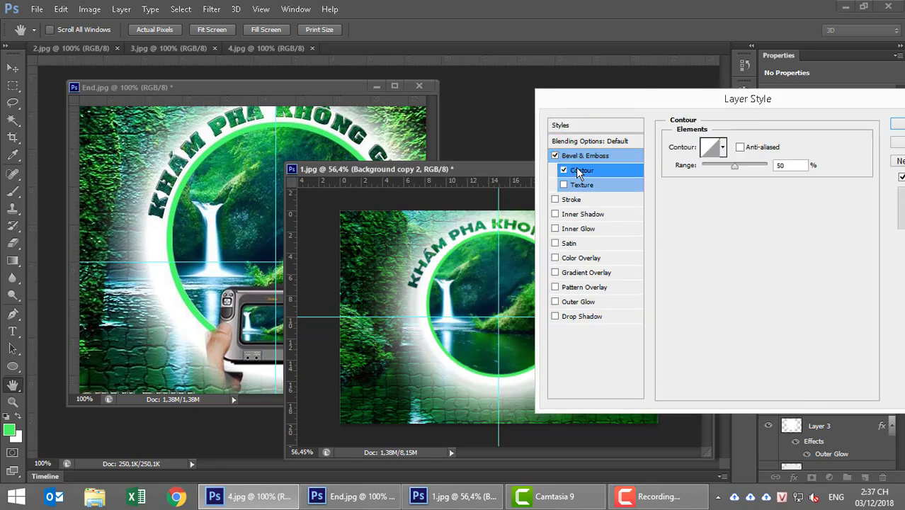
{"action": "left_click", "coordinate": [572, 185]}
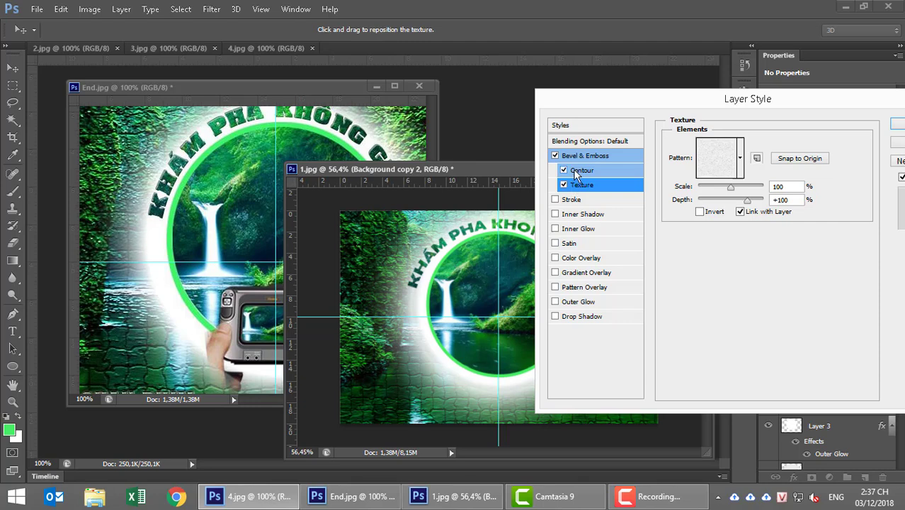
{"action": "left_click", "coordinate": [575, 185]}
{"action": "left_click", "coordinate": [564, 185]}
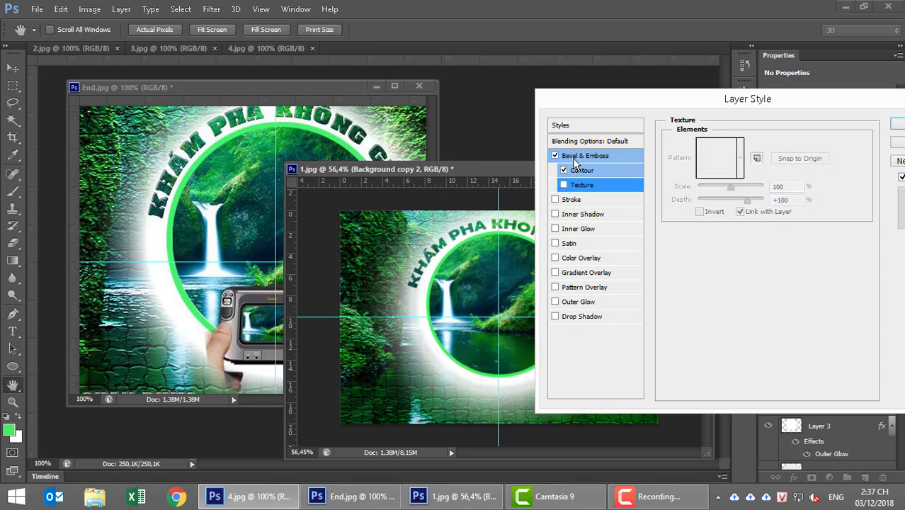
{"action": "left_click", "coordinate": [575, 157]}
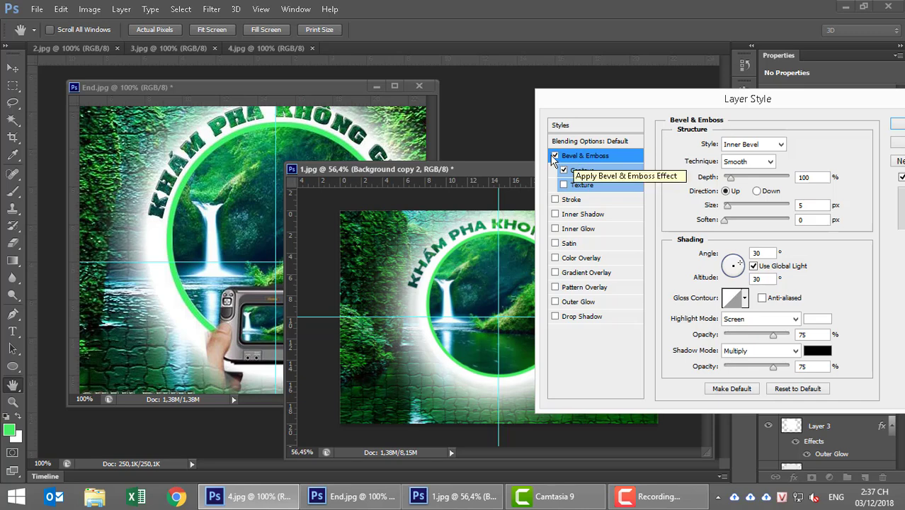
{"action": "left_click", "coordinate": [555, 155]}
{"action": "key", "text": "Return"}
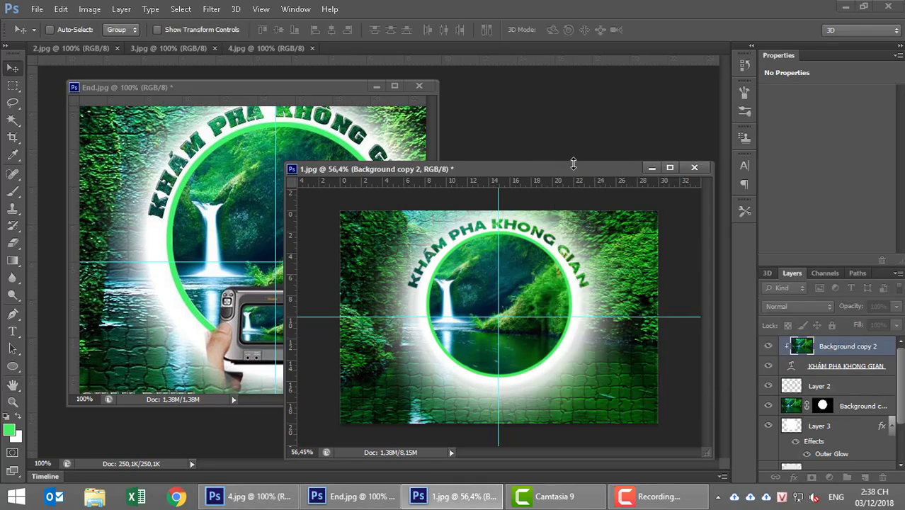
Give the title layer a Smooth, Emboss-style Bevel & Emboss with reduced size.
{"action": "left_click", "coordinate": [840, 368]}
{"action": "right_click", "coordinate": [840, 370]}
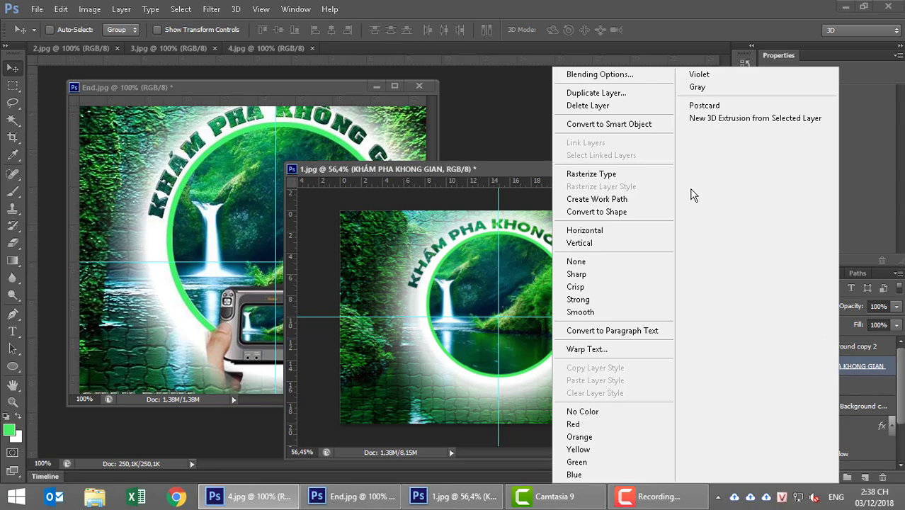
{"action": "left_click", "coordinate": [602, 75]}
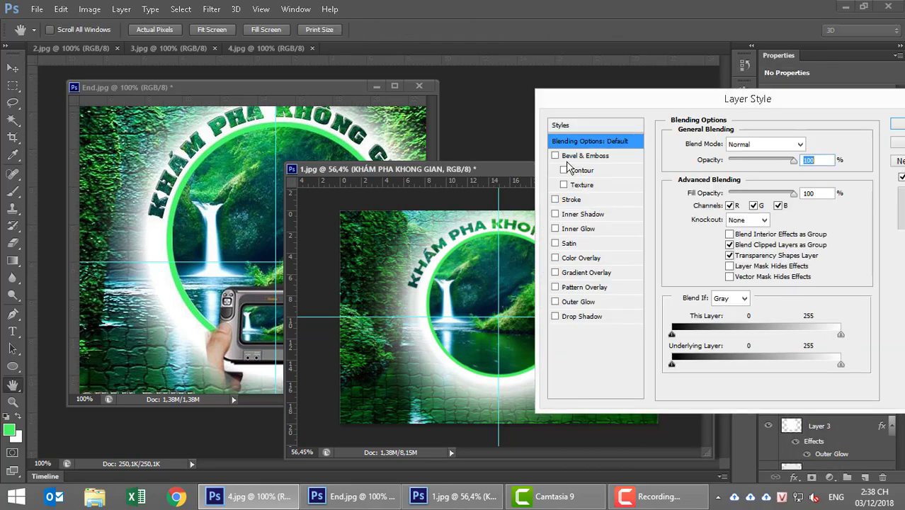
{"action": "left_click", "coordinate": [567, 160]}
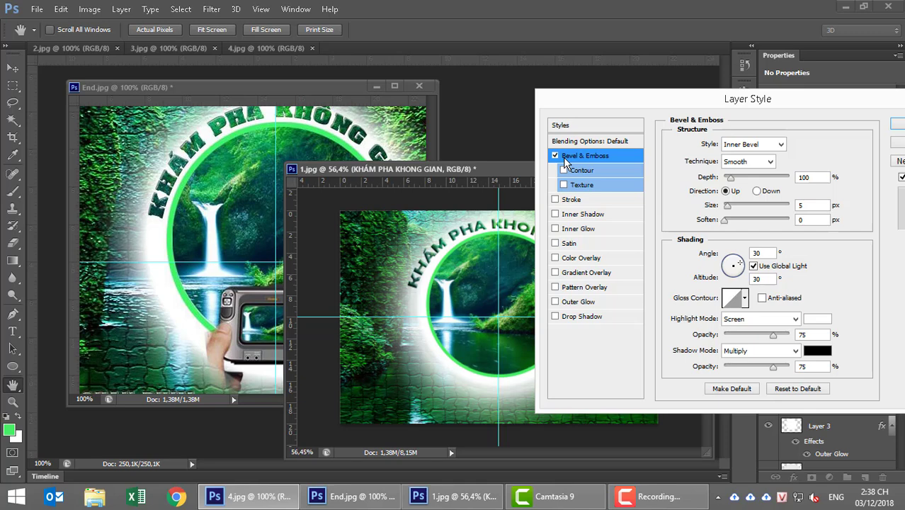
{"action": "left_click", "coordinate": [738, 162]}
{"action": "left_click", "coordinate": [741, 161]}
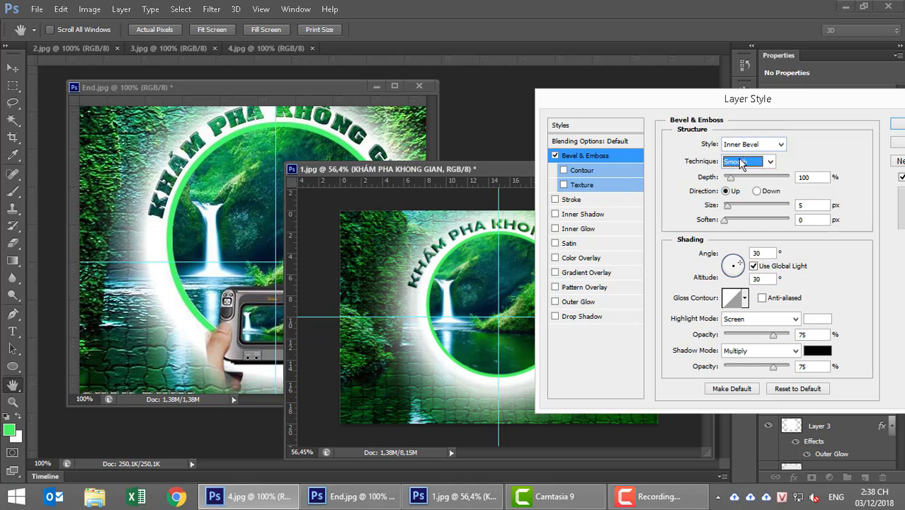
{"action": "left_click", "coordinate": [747, 143]}
{"action": "left_click", "coordinate": [737, 180]}
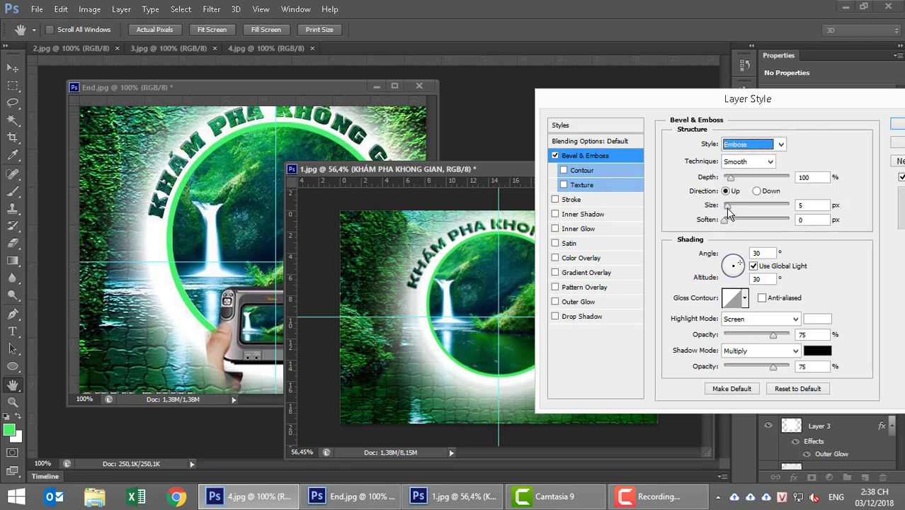
{"action": "left_click_drag", "start_coordinate": [728, 206], "coordinate": [734, 224]}
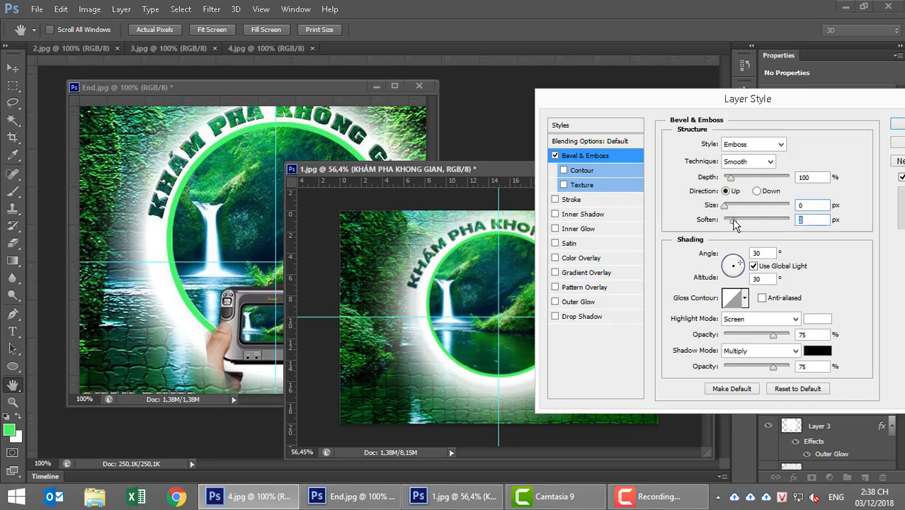
{"action": "left_click", "coordinate": [897, 127]}
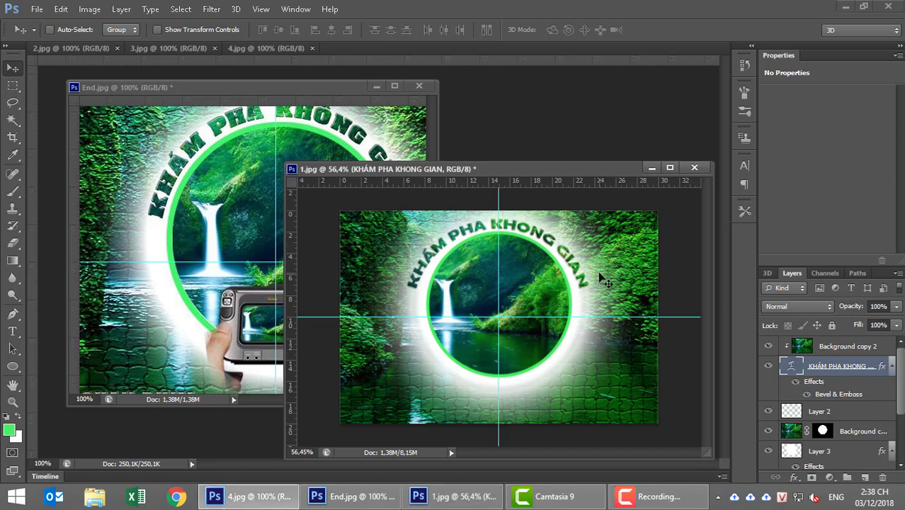
Show the 4.jpg camera image and minimise the End.jpg and 1.jpg windows.
{"action": "left_click_drag", "start_coordinate": [574, 173], "coordinate": [694, 78]}
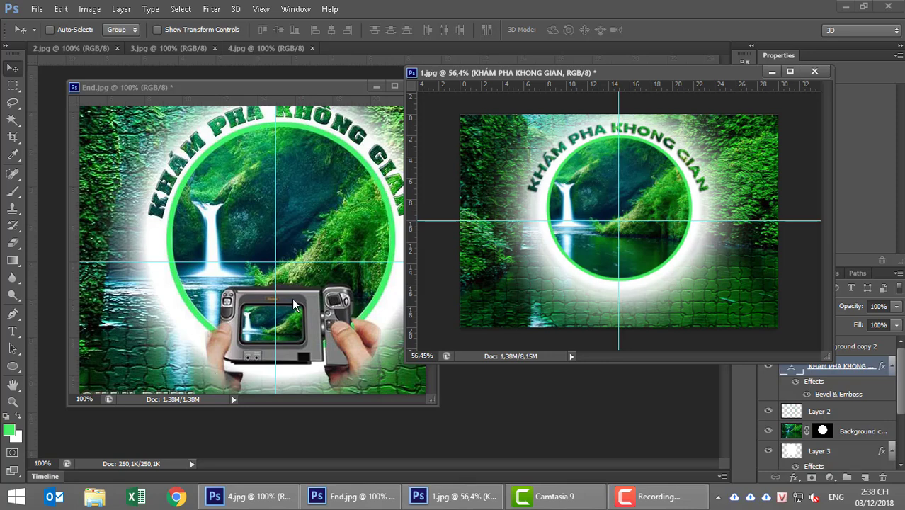
{"action": "left_click", "coordinate": [262, 45]}
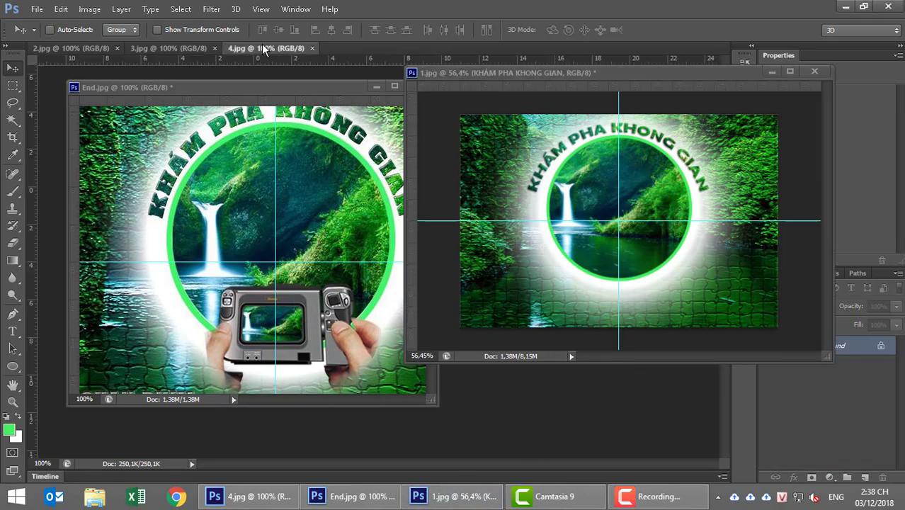
{"action": "left_click", "coordinate": [376, 86]}
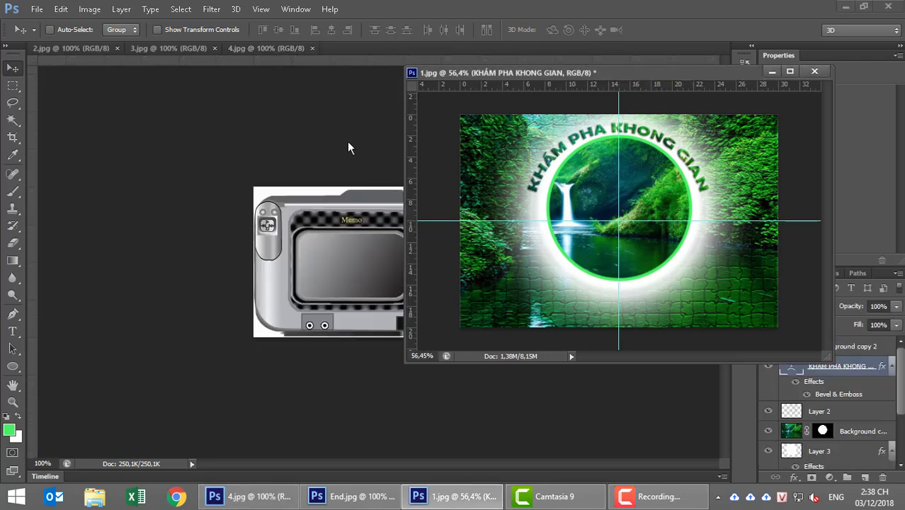
{"action": "left_click", "coordinate": [771, 72]}
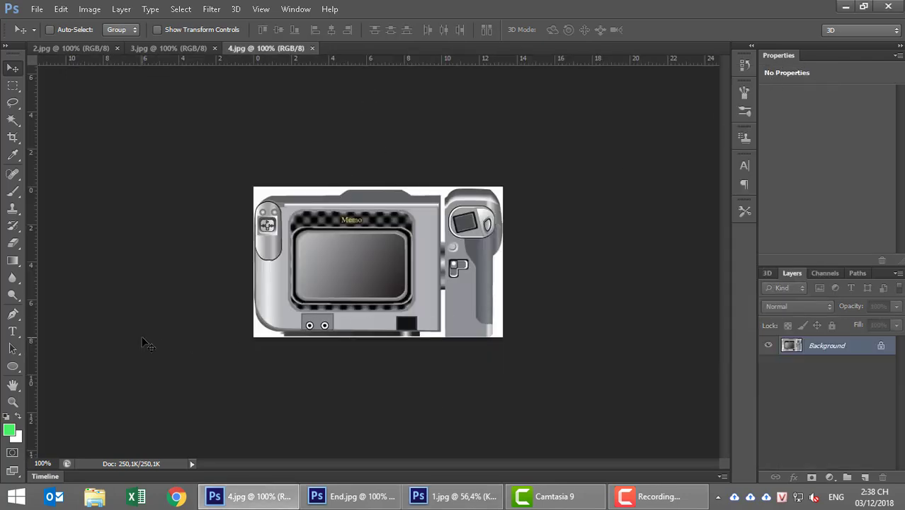
Magic-wand select the white background around the camera, including the bottom and right strips.
{"action": "left_click", "coordinate": [12, 120]}
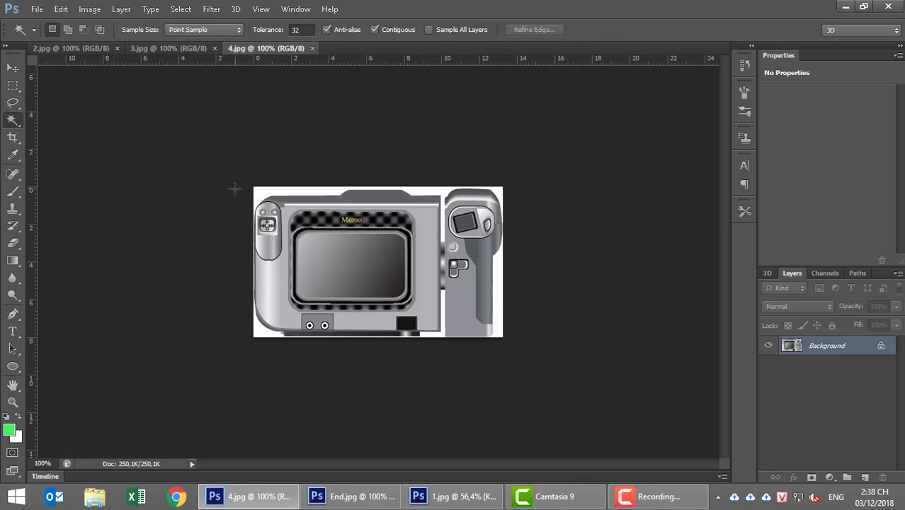
{"action": "left_click", "coordinate": [261, 190]}
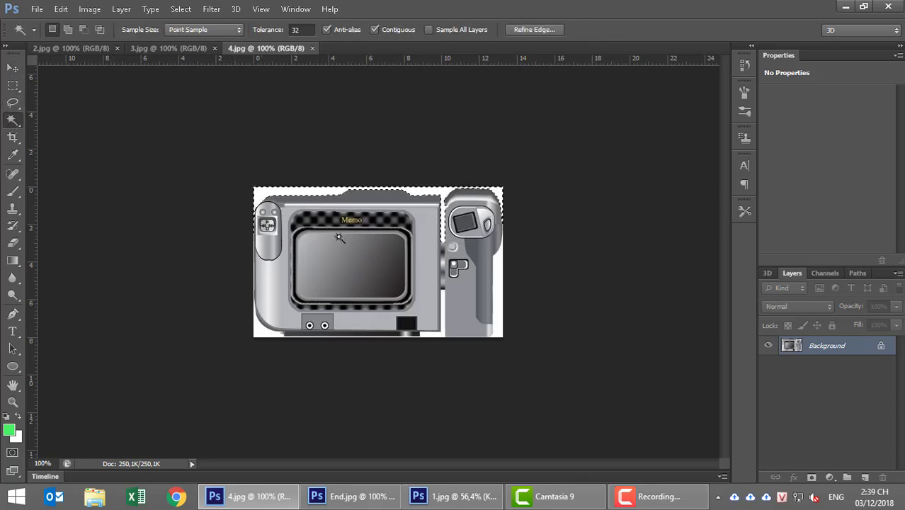
{"action": "key", "text": "shift"}
{"action": "left_click", "coordinate": [264, 333]}
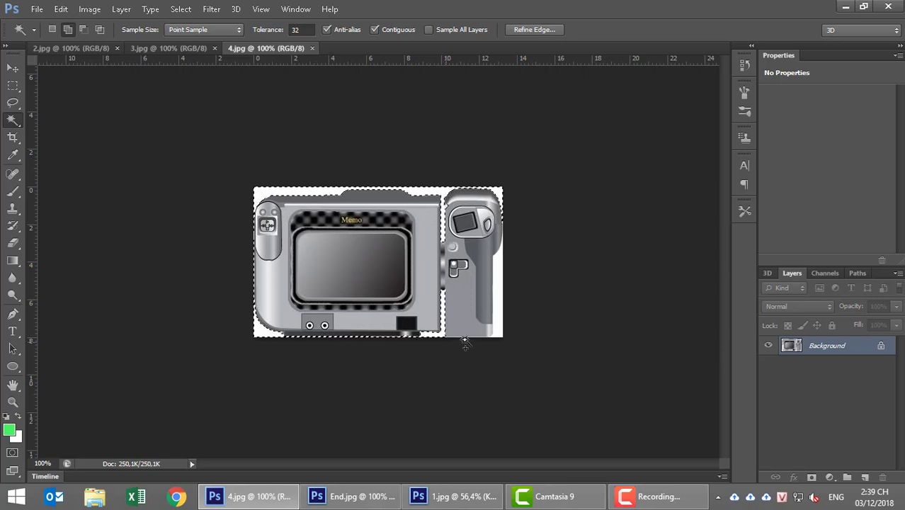
{"action": "left_click", "coordinate": [497, 304]}
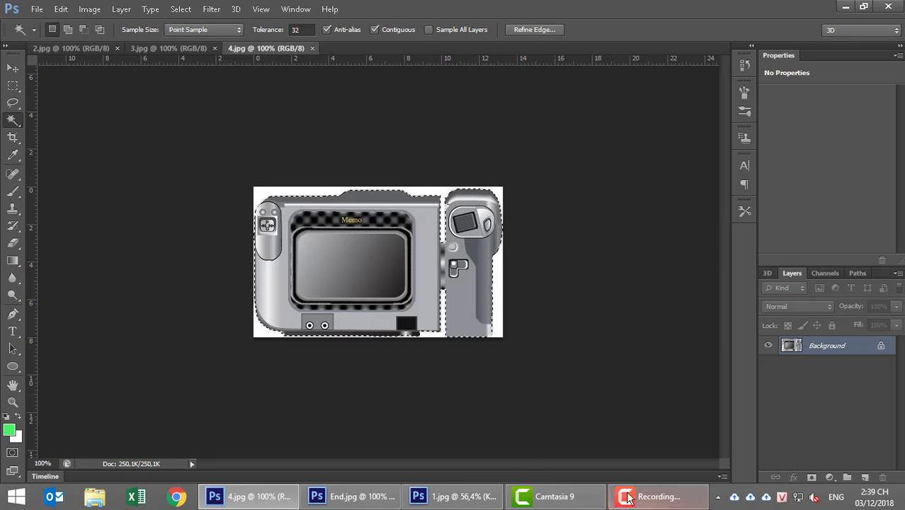
{"action": "left_click", "coordinate": [295, 9]}
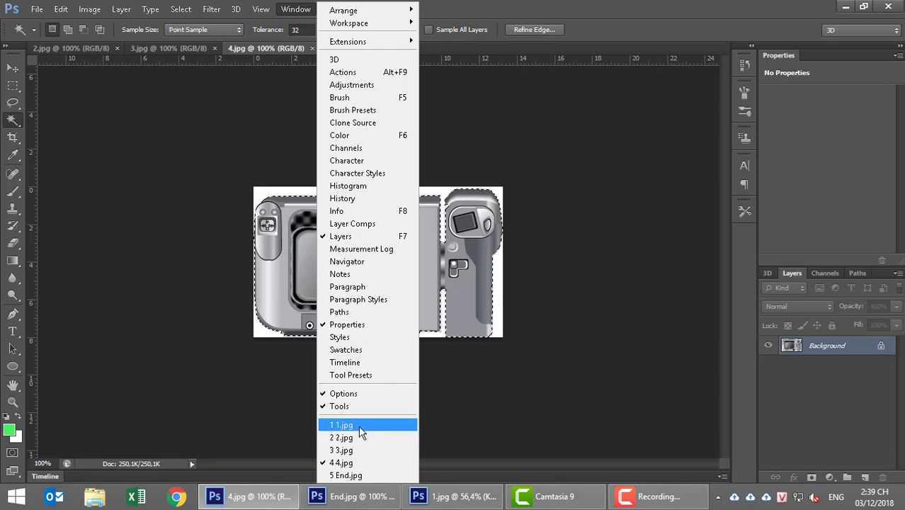
Paste the camera into 1.jpg as Layer 4 on top, released from the clipping mask.
{"action": "left_click", "coordinate": [341, 425]}
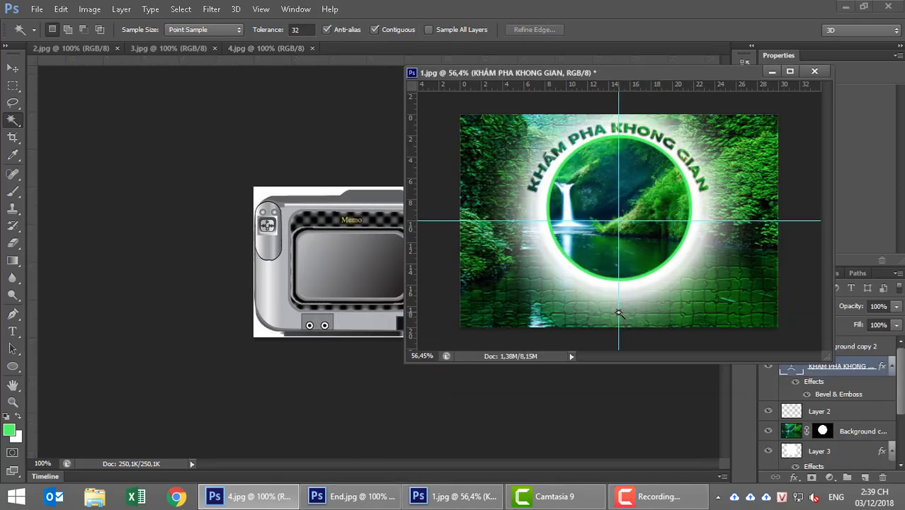
{"action": "key", "text": "ctrl+v"}
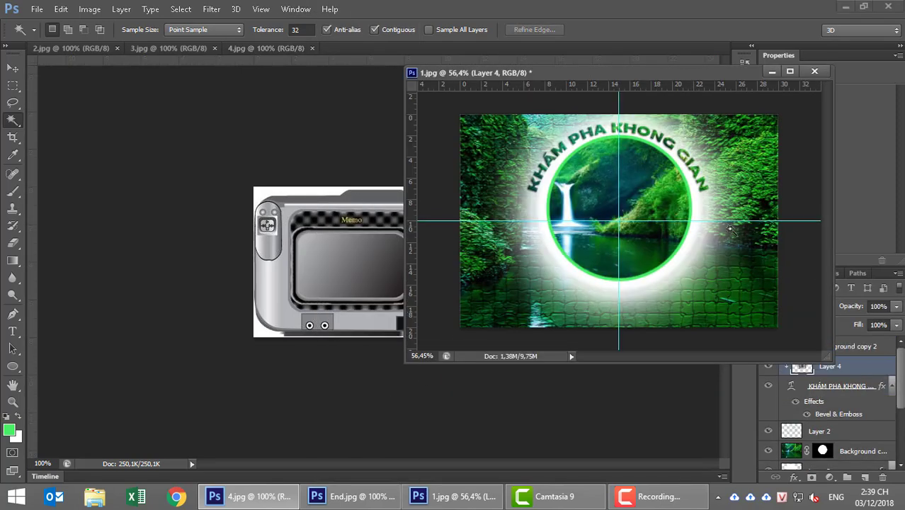
{"action": "left_click_drag", "start_coordinate": [674, 73], "coordinate": [485, 185]}
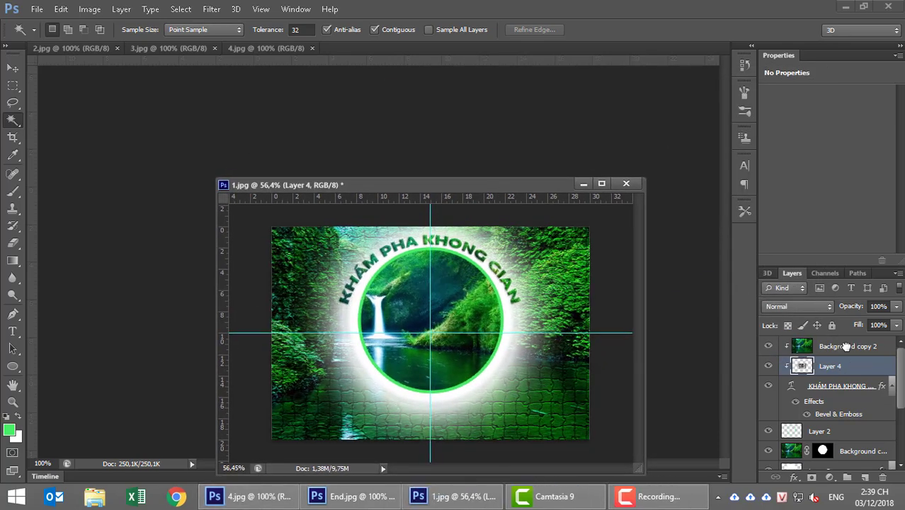
{"action": "left_click_drag", "start_coordinate": [841, 332], "coordinate": [841, 337]}
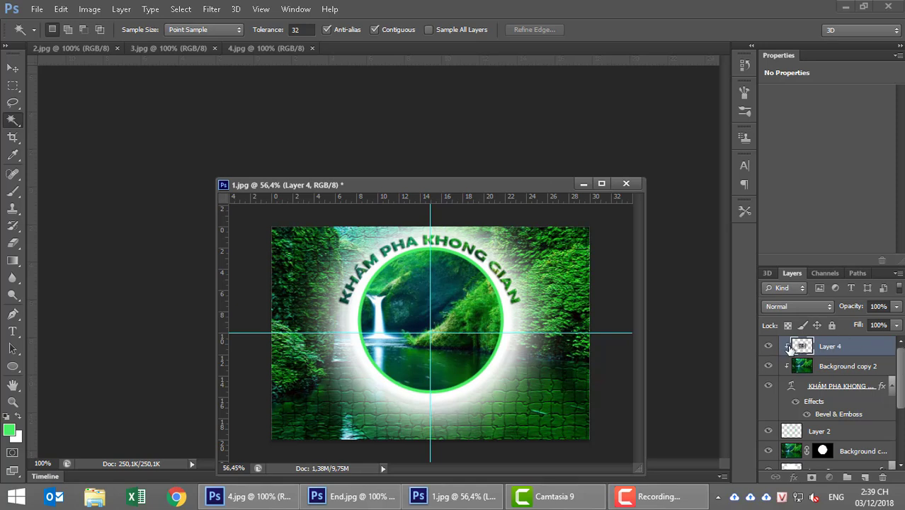
{"action": "right_click", "coordinate": [859, 347]}
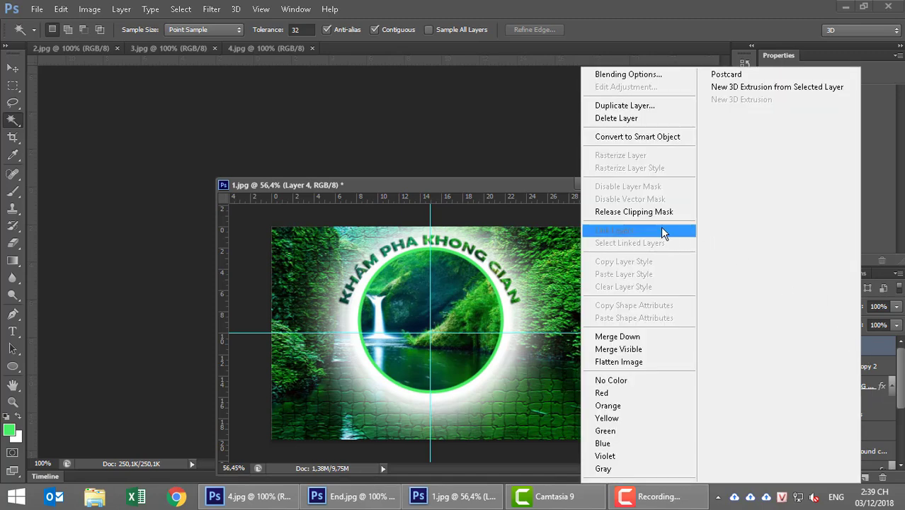
{"action": "left_click", "coordinate": [629, 213]}
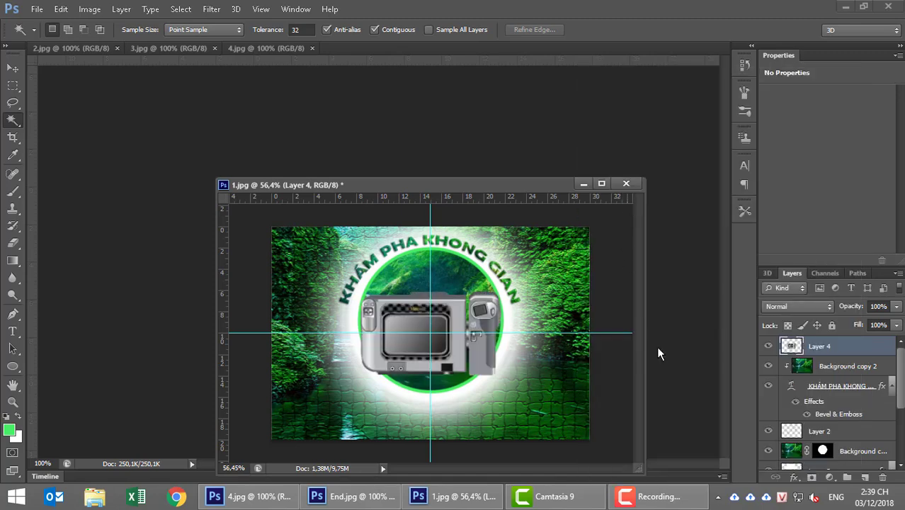
Shift the camera layer slightly down inside the green ring.
{"action": "left_click", "coordinate": [832, 365]}
{"action": "left_click", "coordinate": [824, 390]}
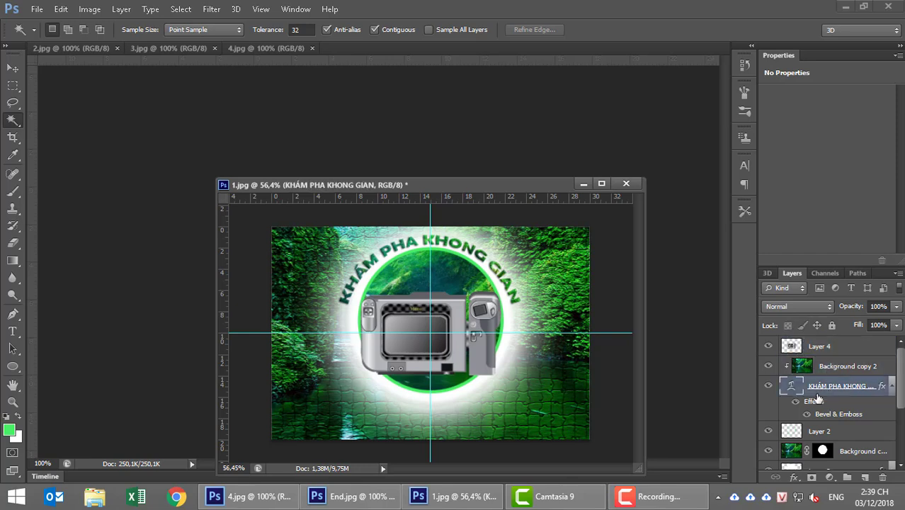
{"action": "left_click", "coordinate": [892, 386]}
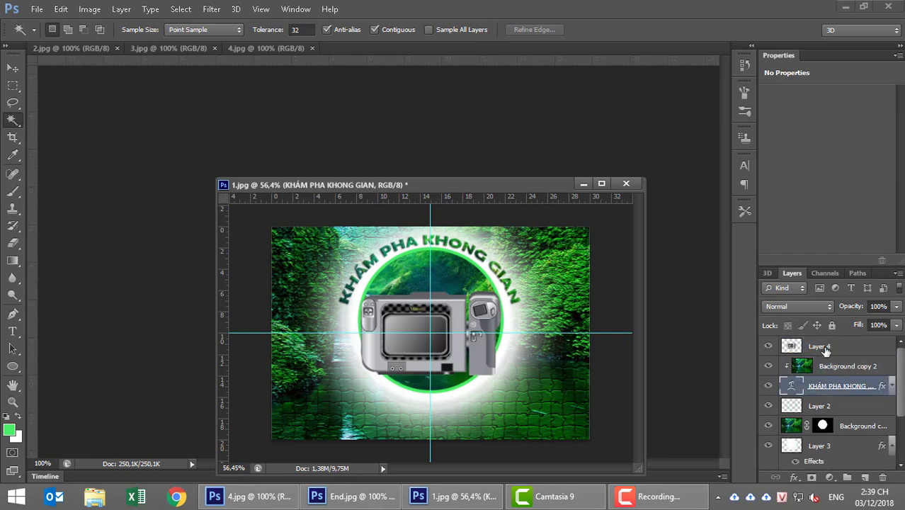
{"action": "left_click", "coordinate": [823, 346]}
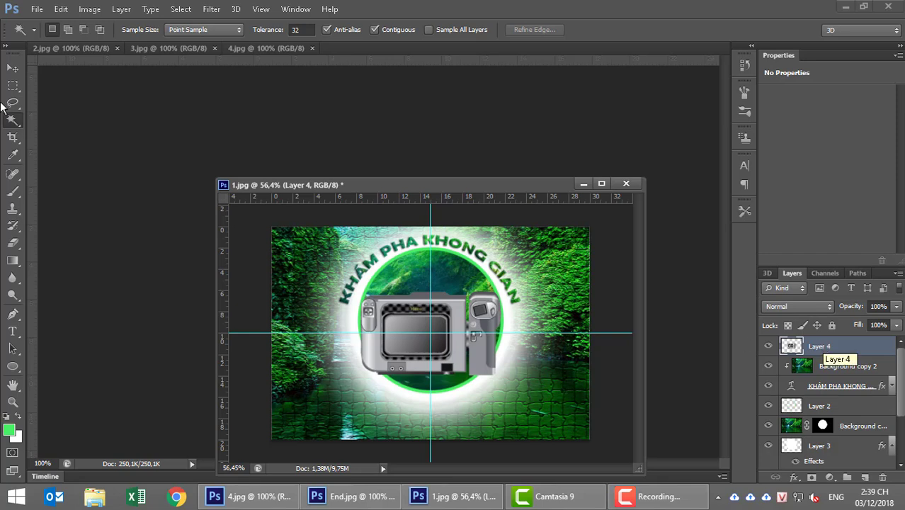
{"action": "left_click", "coordinate": [13, 68]}
{"action": "left_click_drag", "start_coordinate": [418, 351], "coordinate": [419, 384]}
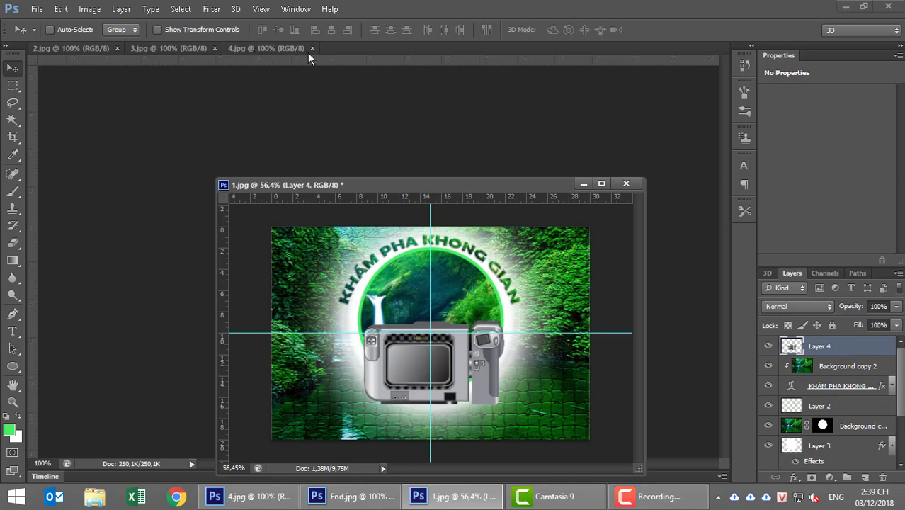
{"action": "left_click", "coordinate": [232, 52]}
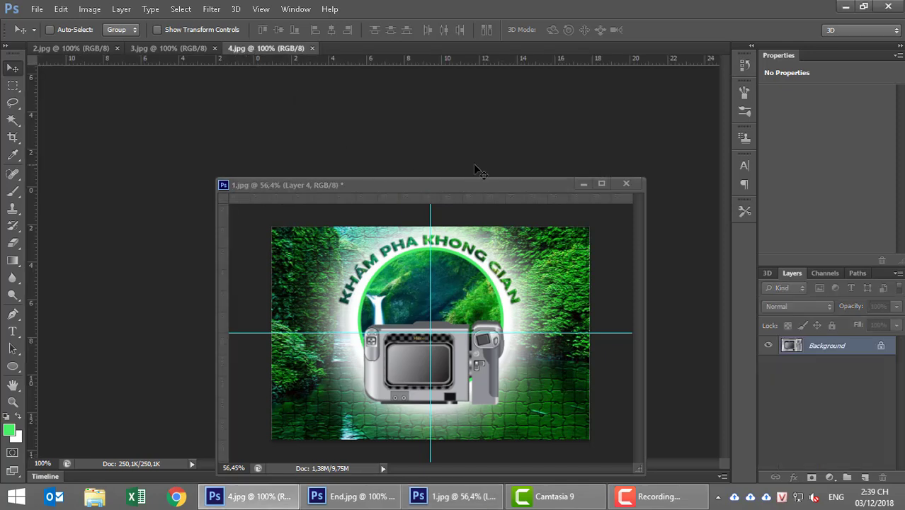
Close 4.jpg and zoom in on the lower-left hand in 3.jpg.
{"action": "left_click", "coordinate": [585, 184]}
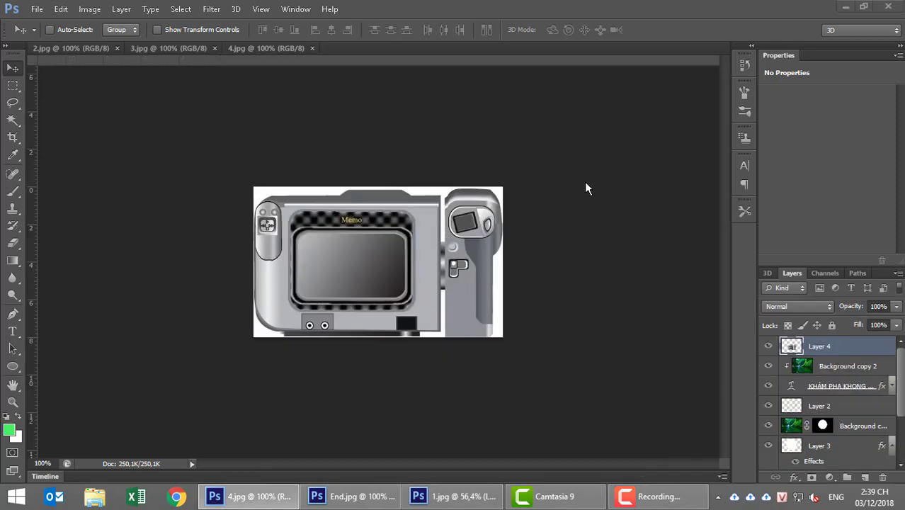
{"action": "left_click", "coordinate": [311, 47]}
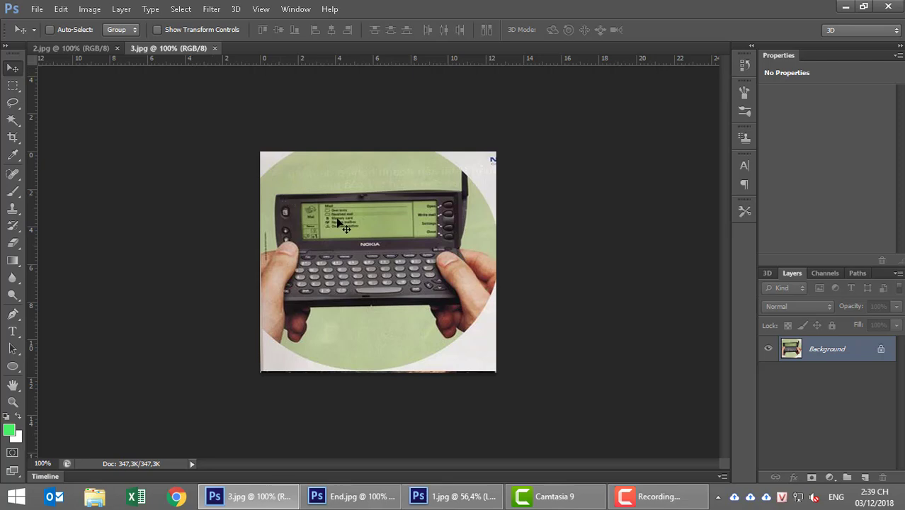
{"action": "scroll", "coordinate": [340, 271], "scroll_direction": "up", "scroll_amount": 1}
{"action": "scroll", "coordinate": [340, 272], "scroll_direction": "up", "scroll_amount": 4}
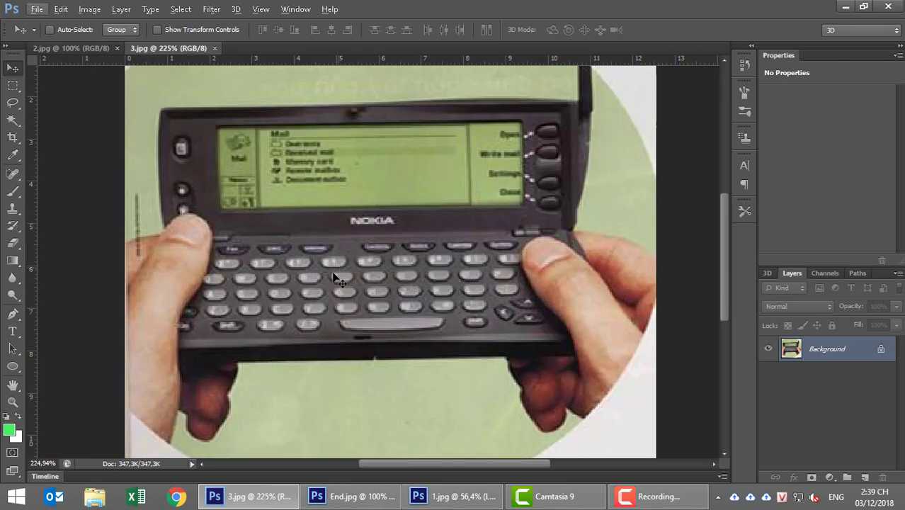
{"action": "scroll", "coordinate": [340, 271], "scroll_direction": "up", "scroll_amount": 2}
{"action": "mouse_move", "coordinate": [340, 271]}
{"action": "left_mouse_down"}
{"action": "mouse_move", "coordinate": [409, 175]}
{"action": "mouse_move", "coordinate": [356, 306]}
{"action": "left_mouse_up"}
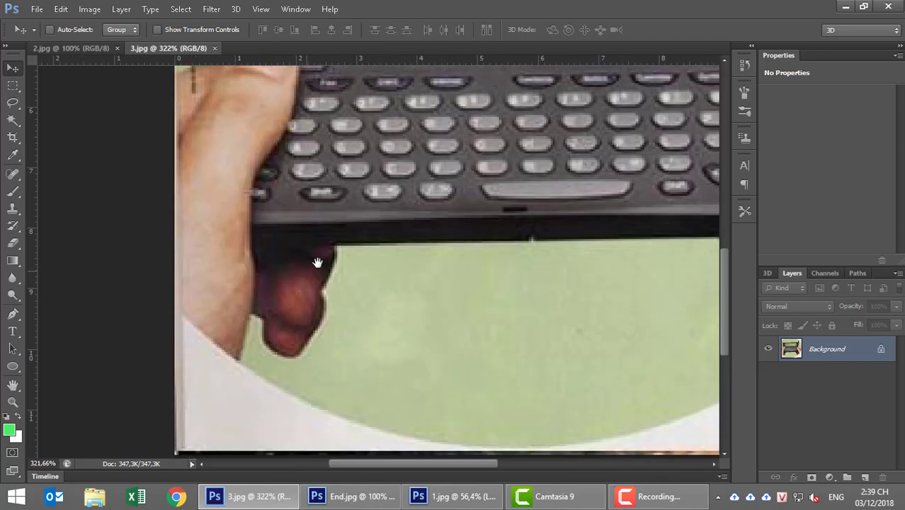
{"action": "scroll", "coordinate": [355, 305], "scroll_direction": "down", "scroll_amount": 1}
{"action": "scroll", "coordinate": [356, 305], "scroll_direction": "down", "scroll_amount": 1}
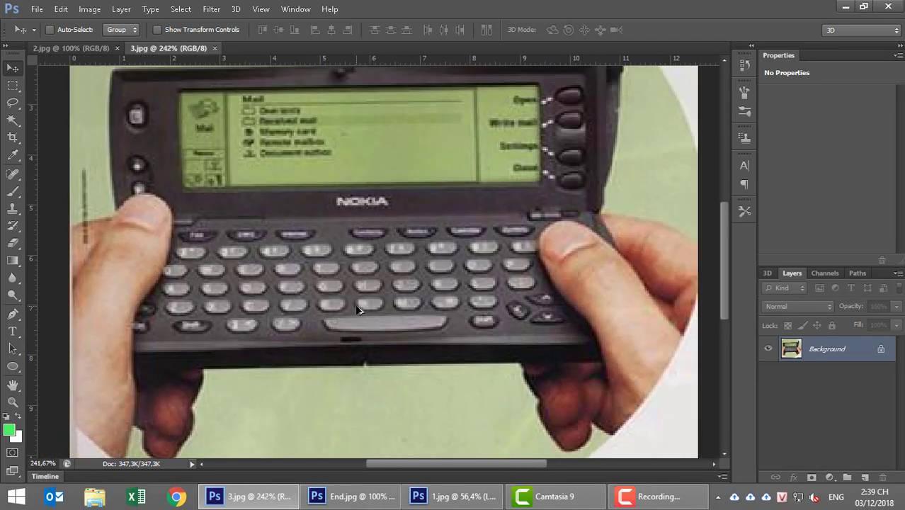
{"action": "scroll", "coordinate": [347, 313], "scroll_direction": "down", "scroll_amount": 1}
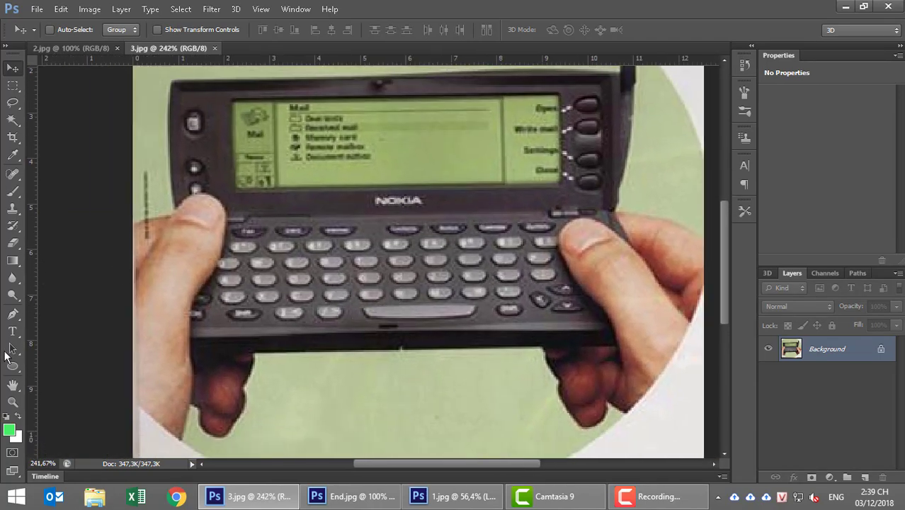
Start a Pen path around the left hand's thumb and fingertip.
{"action": "left_click", "coordinate": [12, 313]}
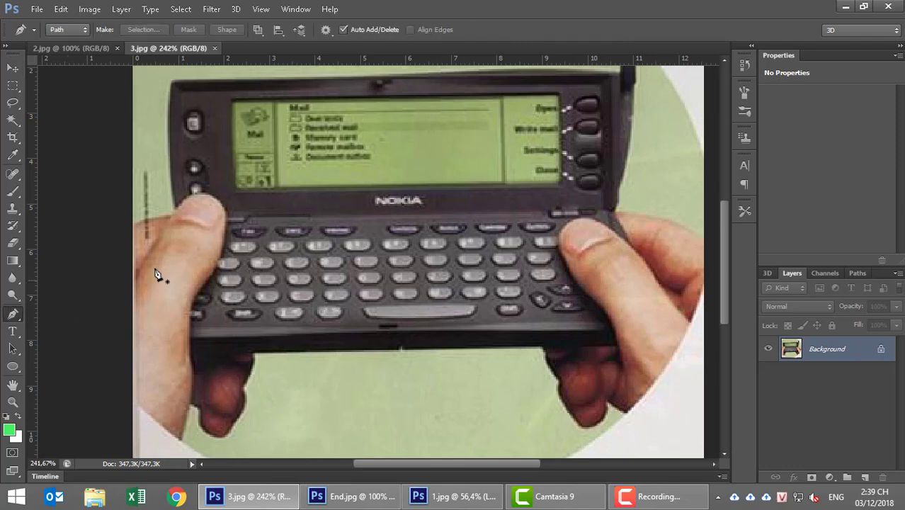
{"action": "left_click", "coordinate": [134, 224]}
{"action": "scroll", "coordinate": [155, 225], "scroll_direction": "up", "scroll_amount": 1}
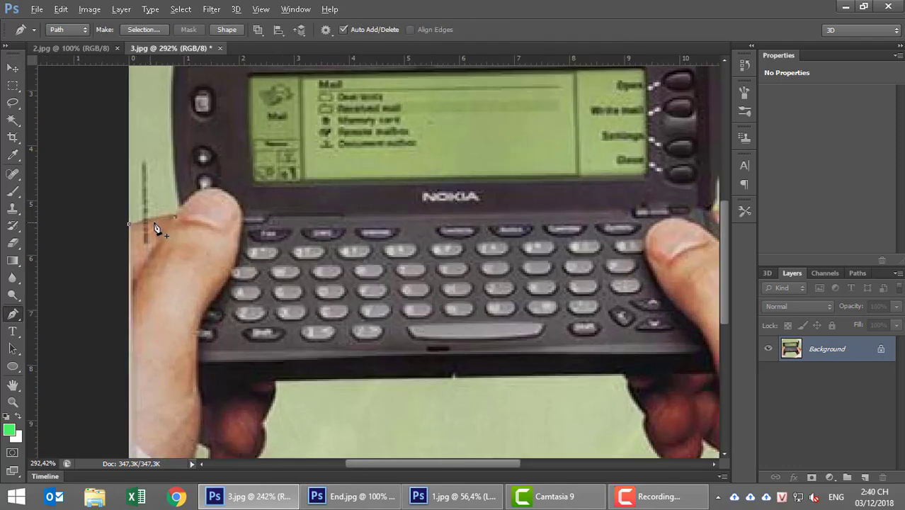
{"action": "scroll", "coordinate": [155, 226], "scroll_direction": "up", "scroll_amount": 1}
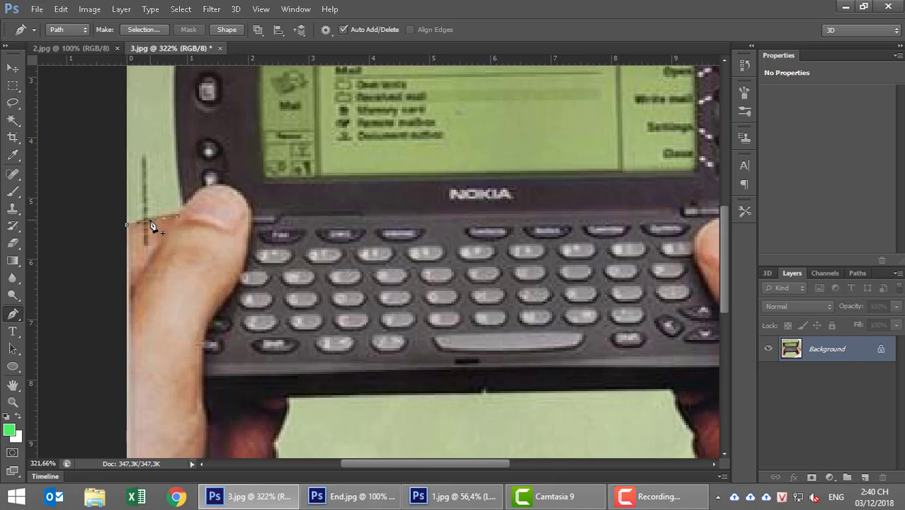
{"action": "left_click", "coordinate": [152, 220]}
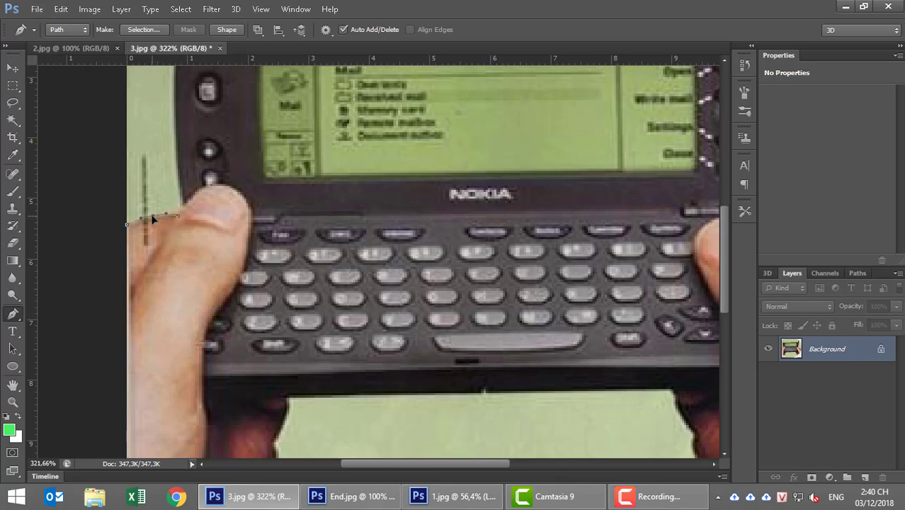
{"action": "left_click", "coordinate": [251, 227]}
{"action": "left_click", "coordinate": [215, 222]}
{"action": "left_click_drag", "start_coordinate": [213, 222], "coordinate": [227, 187]}
{"action": "left_click_drag", "start_coordinate": [248, 187], "coordinate": [260, 187]}
{"action": "left_click_drag", "start_coordinate": [205, 188], "coordinate": [190, 183]}
{"action": "left_click_drag", "start_coordinate": [260, 189], "coordinate": [257, 189]}
{"action": "left_click", "coordinate": [230, 299]}
{"action": "left_click_drag", "start_coordinate": [242, 271], "coordinate": [245, 271]}
Continue the path down the hand and finger edges and close it around the left hand.
{"action": "left_click", "coordinate": [208, 423]}
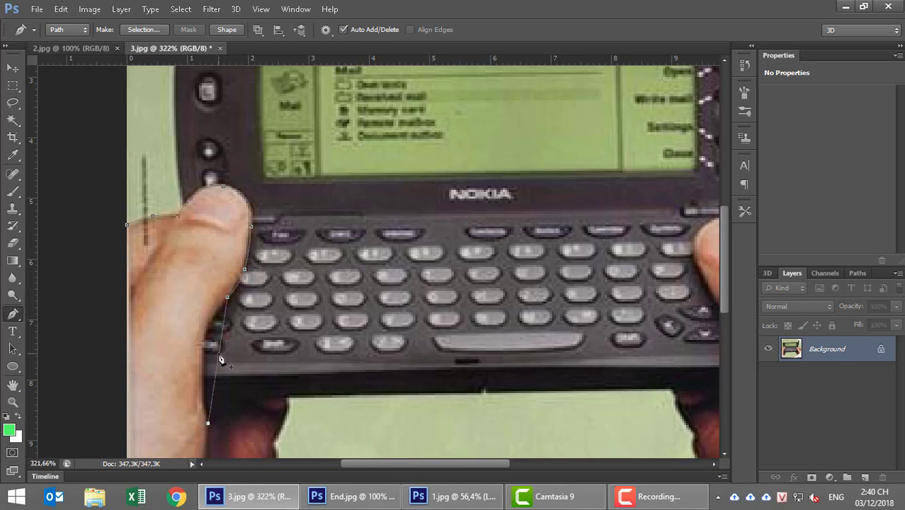
{"action": "left_click_drag", "start_coordinate": [220, 359], "coordinate": [205, 341]}
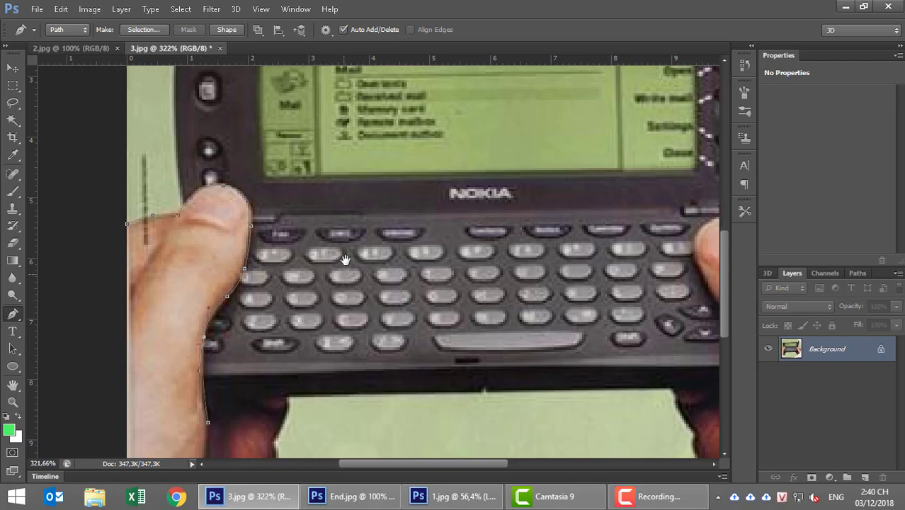
{"action": "scroll", "coordinate": [343, 248], "scroll_direction": "down", "scroll_amount": 3}
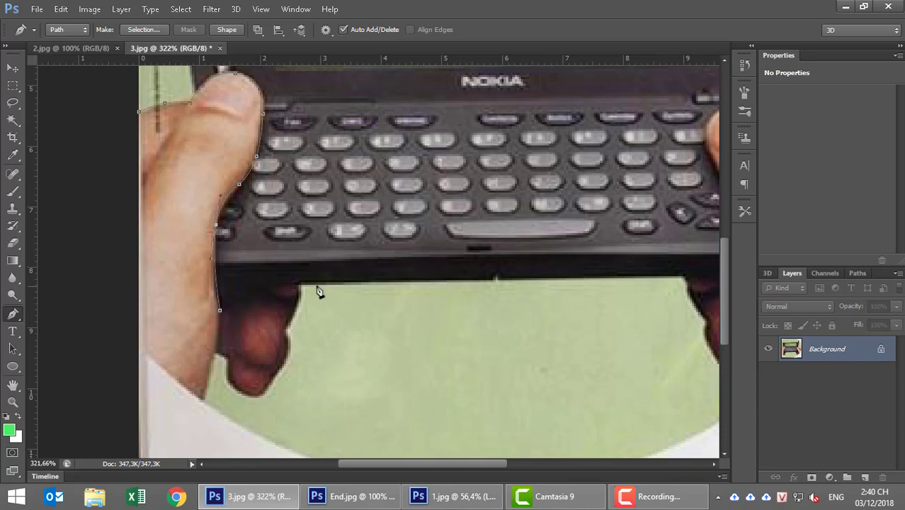
{"action": "left_click_drag", "start_coordinate": [219, 310], "coordinate": [219, 285]}
{"action": "left_click", "coordinate": [301, 285]}
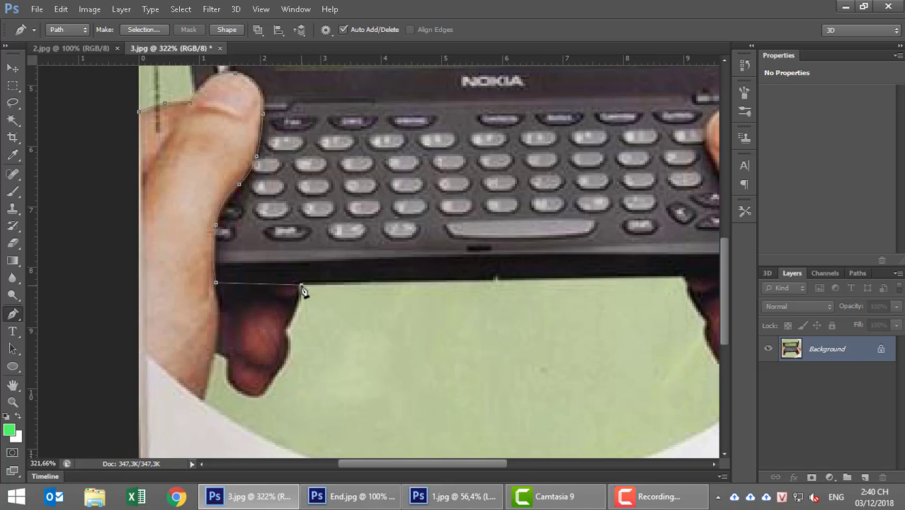
{"action": "left_click", "coordinate": [285, 329]}
{"action": "left_click_drag", "start_coordinate": [296, 309], "coordinate": [299, 307]}
{"action": "left_click_drag", "start_coordinate": [260, 397], "coordinate": [289, 362]}
{"action": "mouse_move", "coordinate": [228, 359]}
{"action": "left_mouse_down"}
{"action": "mouse_move", "coordinate": [240, 380]}
{"action": "mouse_move", "coordinate": [218, 357]}
{"action": "left_mouse_up"}
{"action": "left_click_drag", "start_coordinate": [201, 406], "coordinate": [120, 352]}
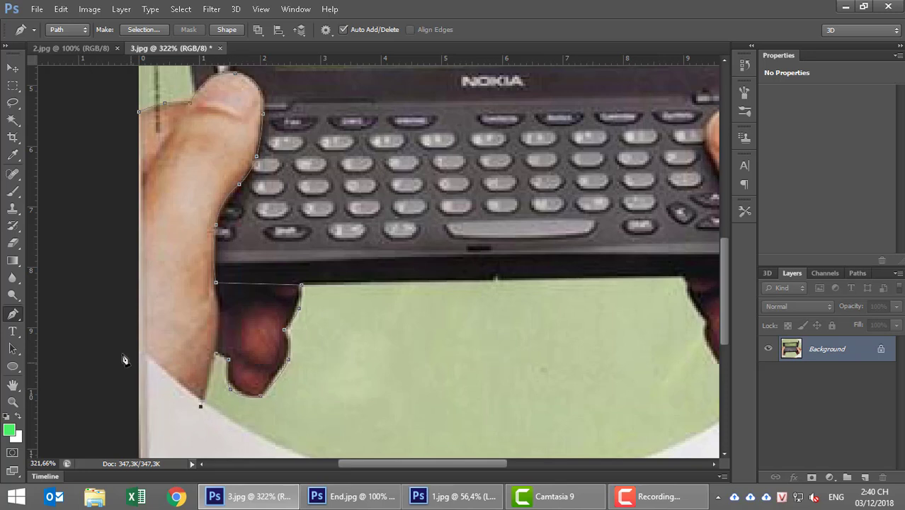
{"action": "left_click", "coordinate": [140, 113]}
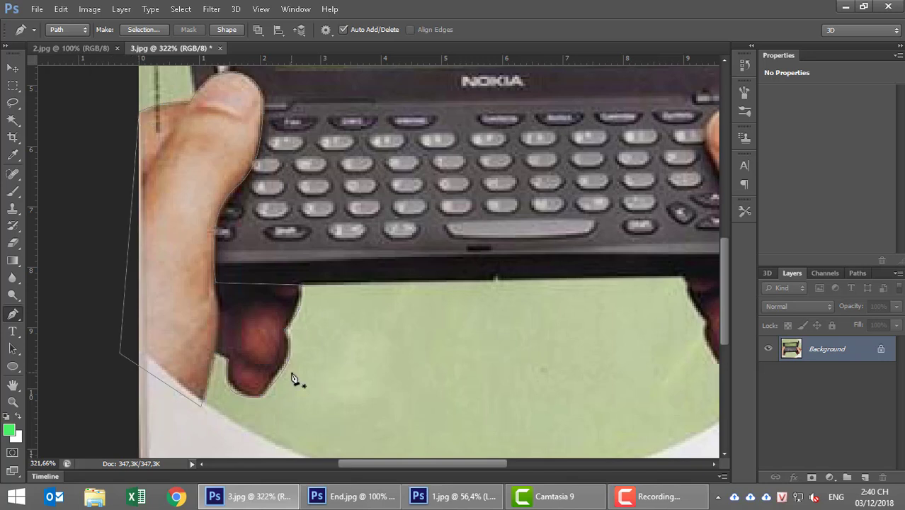
{"action": "left_click_drag", "start_coordinate": [476, 356], "coordinate": [353, 369]}
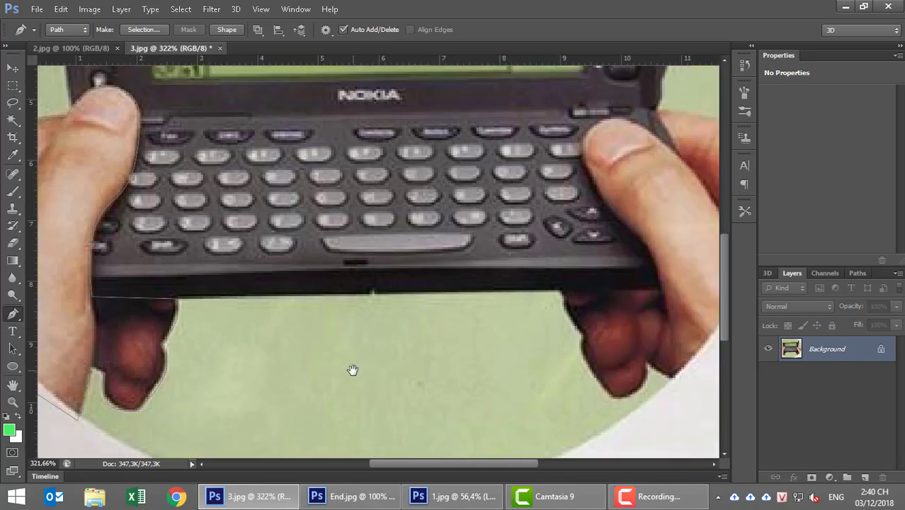
{"action": "left_click", "coordinate": [567, 162]}
Trace the Pen path around the right thumb and over the top of the right hand.
{"action": "left_click_drag", "start_coordinate": [618, 265], "coordinate": [441, 281]}
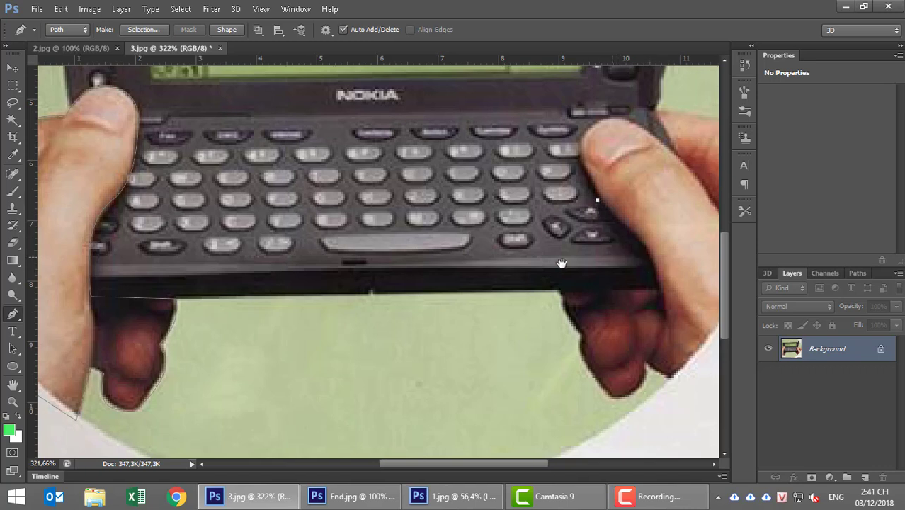
{"action": "key", "text": "ctrl+r"}
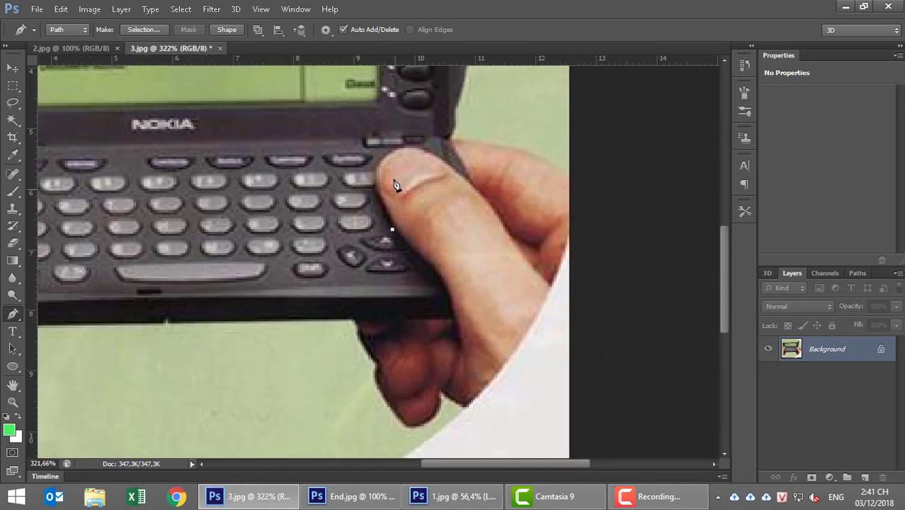
{"action": "left_click", "coordinate": [437, 156]}
{"action": "left_click_drag", "start_coordinate": [418, 193], "coordinate": [382, 161]}
{"action": "left_click_drag", "start_coordinate": [368, 184], "coordinate": [364, 186]}
{"action": "left_click", "coordinate": [392, 230]}
{"action": "left_click_drag", "start_coordinate": [458, 326], "coordinate": [440, 283]}
{"action": "key", "text": "ctrl+alt+z"}
{"action": "key", "text": "ctrl+alt+z"}
{"action": "left_click", "coordinate": [470, 180]}
{"action": "left_click", "coordinate": [570, 175]}
{"action": "left_click_drag", "start_coordinate": [511, 157], "coordinate": [516, 151]}
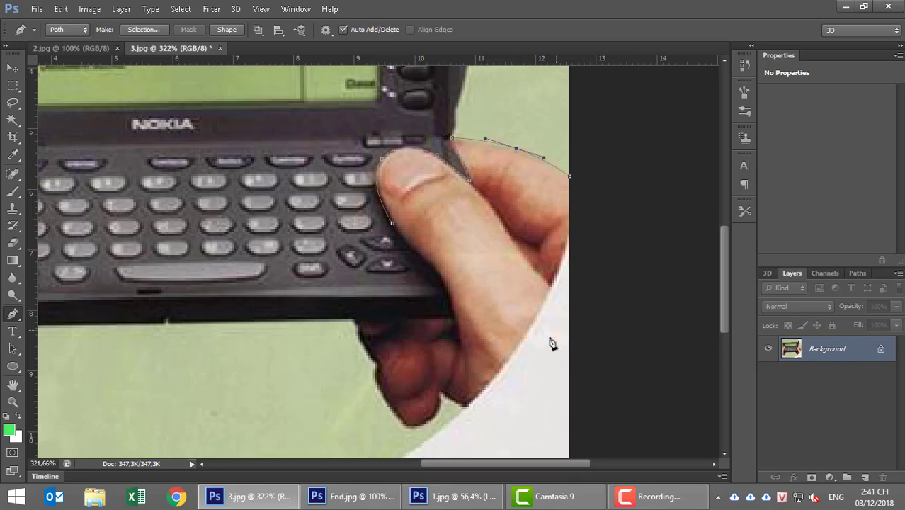
Continue the outline down the right hand's edge and fingertips, closing it at the start point.
{"action": "left_click", "coordinate": [508, 410]}
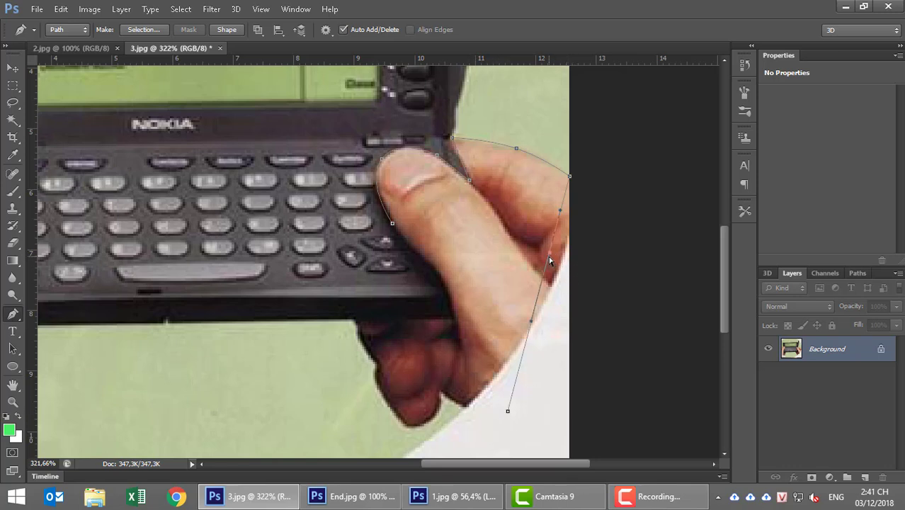
{"action": "left_click_drag", "start_coordinate": [571, 260], "coordinate": [580, 218]}
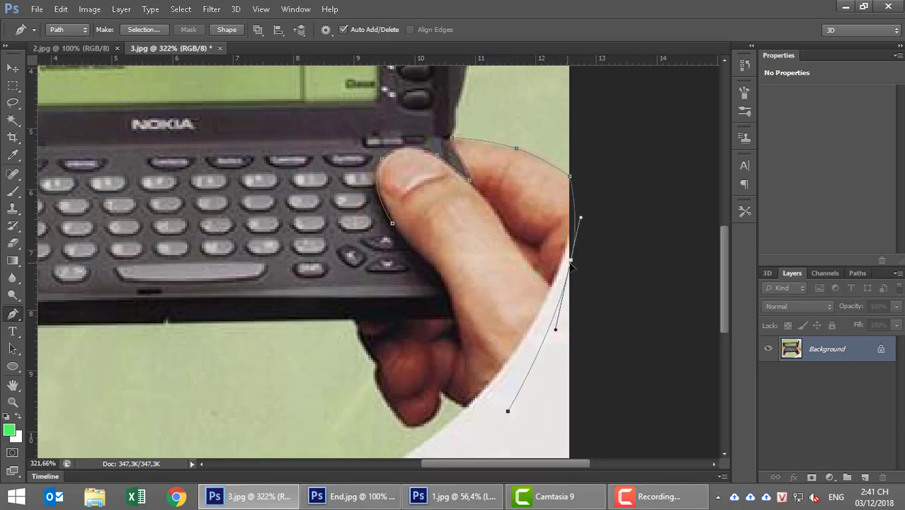
{"action": "left_click", "coordinate": [465, 405]}
{"action": "left_click", "coordinate": [439, 392]}
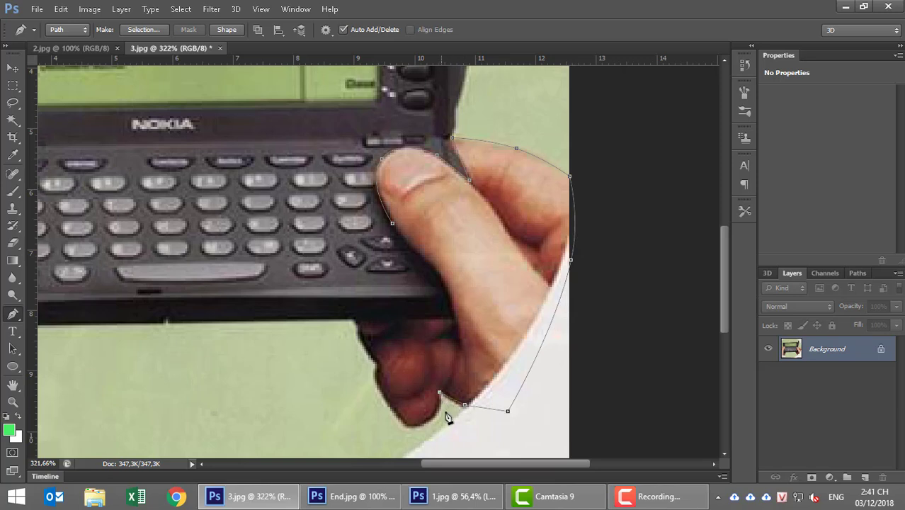
{"action": "left_click", "coordinate": [399, 420]}
{"action": "left_click_drag", "start_coordinate": [416, 413], "coordinate": [421, 425]}
{"action": "mouse_move", "coordinate": [375, 362]}
{"action": "left_mouse_down"}
{"action": "mouse_move", "coordinate": [385, 385]}
{"action": "mouse_move", "coordinate": [373, 384]}
{"action": "left_mouse_up"}
{"action": "left_click_drag", "start_coordinate": [354, 322], "coordinate": [360, 346]}
{"action": "left_click", "coordinate": [454, 318]}
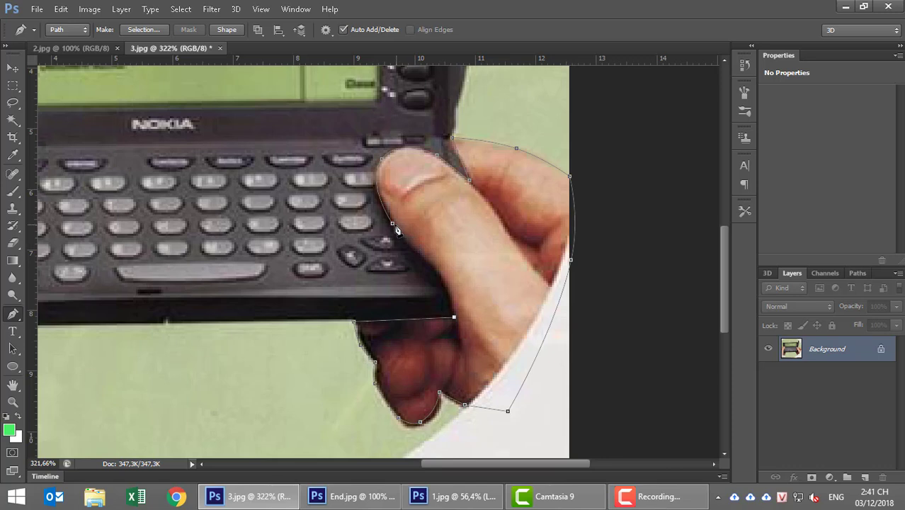
{"action": "left_click", "coordinate": [393, 224]}
{"action": "left_click_drag", "start_coordinate": [426, 273], "coordinate": [441, 276]}
Load the traced hand outlines as a selection and bring the 1.jpg poster forward.
{"action": "scroll", "coordinate": [425, 301], "scroll_direction": "down", "scroll_amount": 5}
{"action": "scroll", "coordinate": [426, 301], "scroll_direction": "up", "scroll_amount": 1}
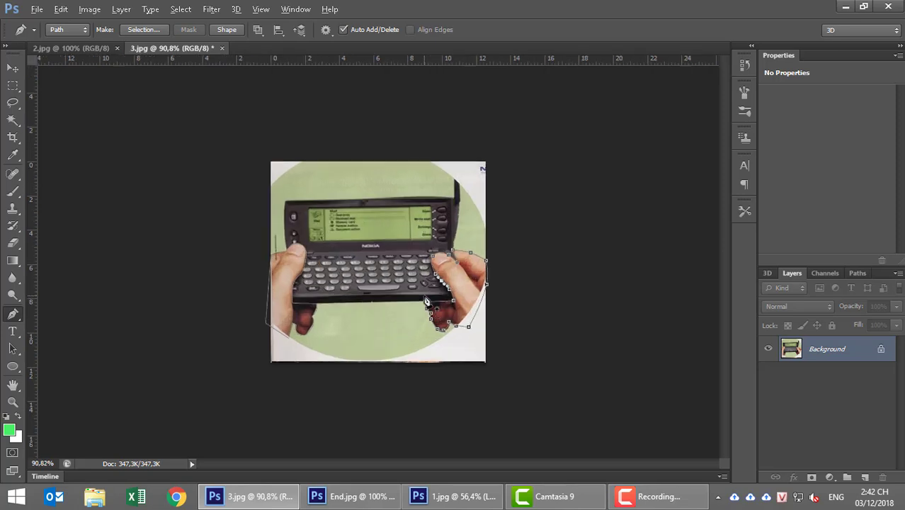
{"action": "scroll", "coordinate": [425, 301], "scroll_direction": "up", "scroll_amount": 2}
{"action": "key", "text": "ctrl+Return"}
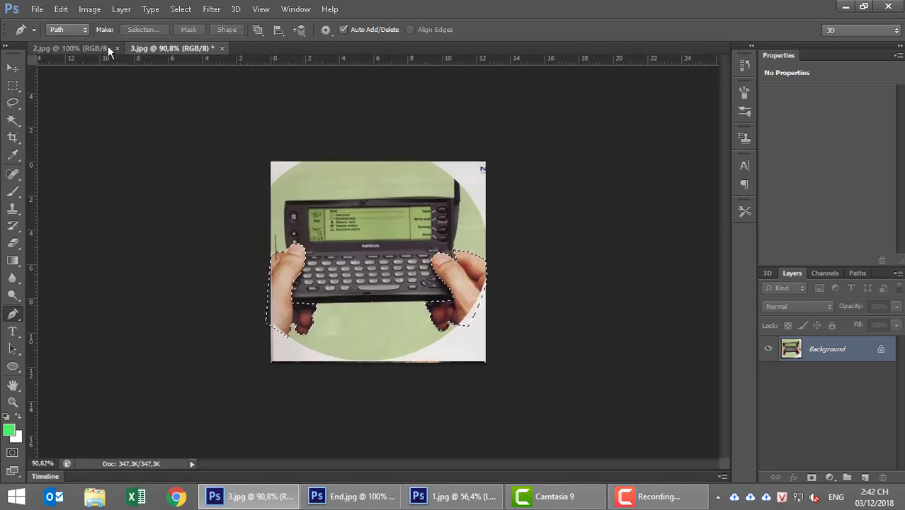
{"action": "left_click", "coordinate": [297, 9]}
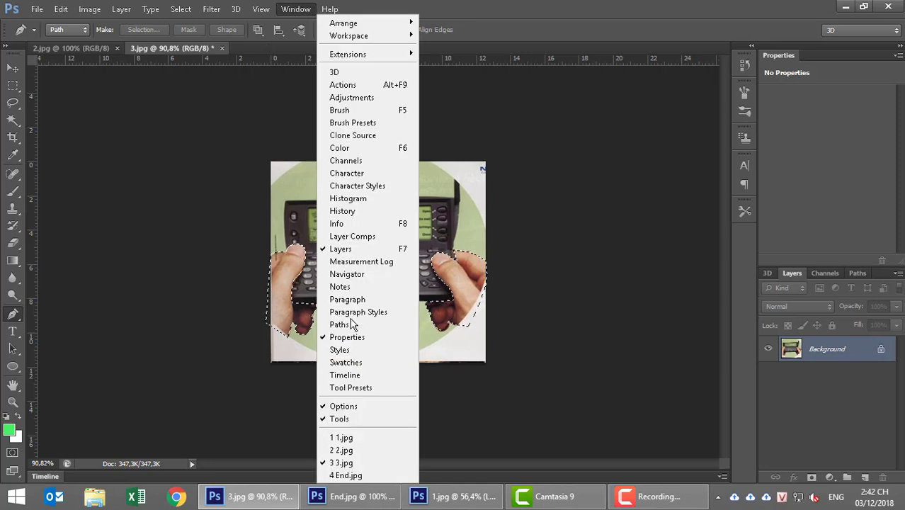
{"action": "left_click", "coordinate": [350, 438]}
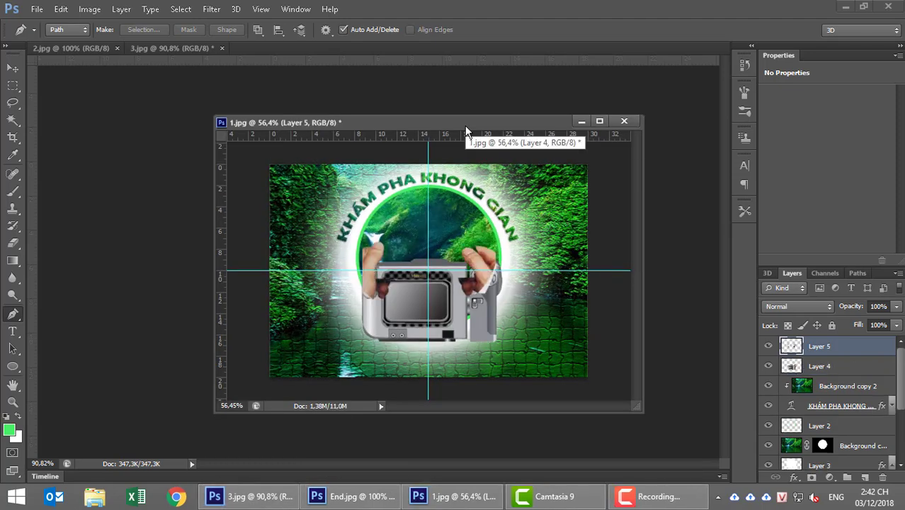
Move Layer 5's hands down onto the camera and scale them to about 122%.
{"action": "left_click", "coordinate": [12, 65]}
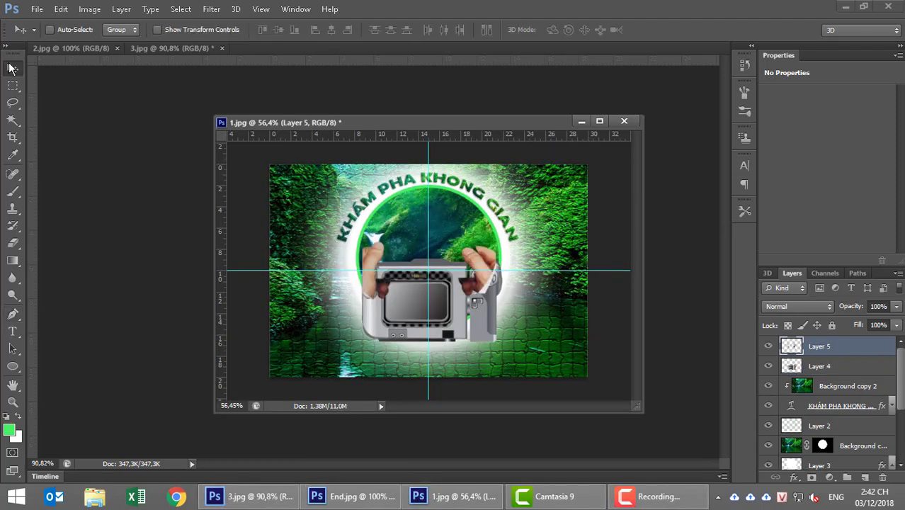
{"action": "mouse_move", "coordinate": [363, 264]}
{"action": "left_mouse_down"}
{"action": "mouse_move", "coordinate": [381, 346]}
{"action": "mouse_move", "coordinate": [370, 320]}
{"action": "left_mouse_up"}
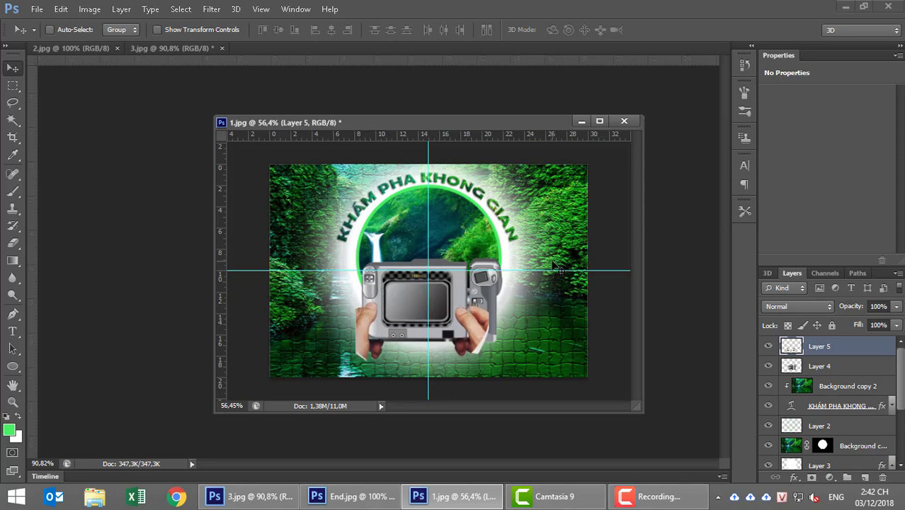
{"action": "key", "text": "ctrl+t"}
{"action": "left_click_drag", "start_coordinate": [489, 362], "coordinate": [502, 381]}
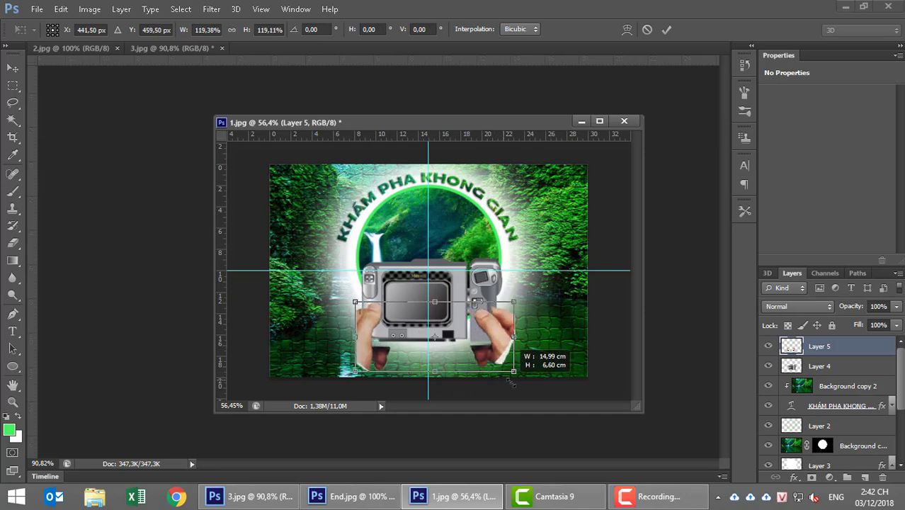
{"action": "mouse_move", "coordinate": [503, 380]}
{"action": "left_mouse_down"}
{"action": "mouse_move", "coordinate": [510, 383]}
{"action": "mouse_move", "coordinate": [488, 354]}
{"action": "left_mouse_up"}
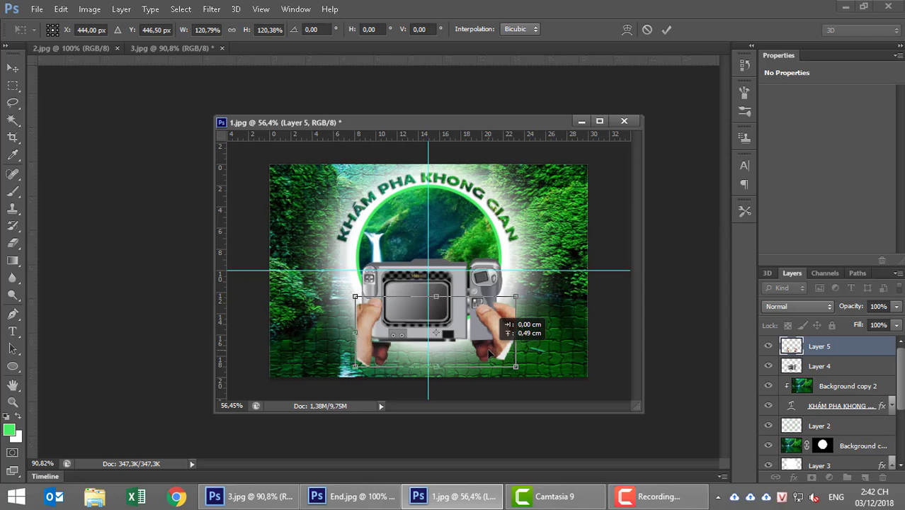
{"action": "key", "text": "Left"}
{"action": "key", "text": "Left"}
{"action": "key", "text": "Left"}
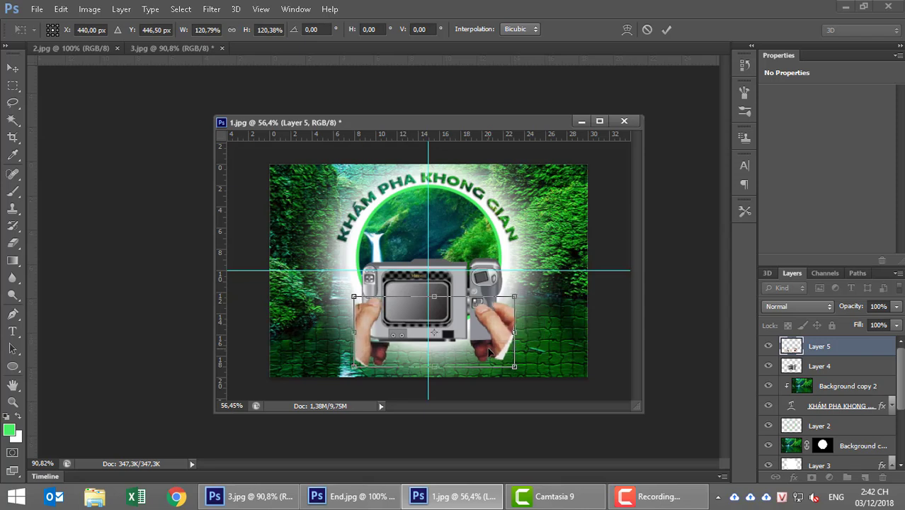
{"action": "key", "text": "Up"}
{"action": "key", "text": "Up"}
{"action": "key", "text": "Up"}
{"action": "key", "text": "Up"}
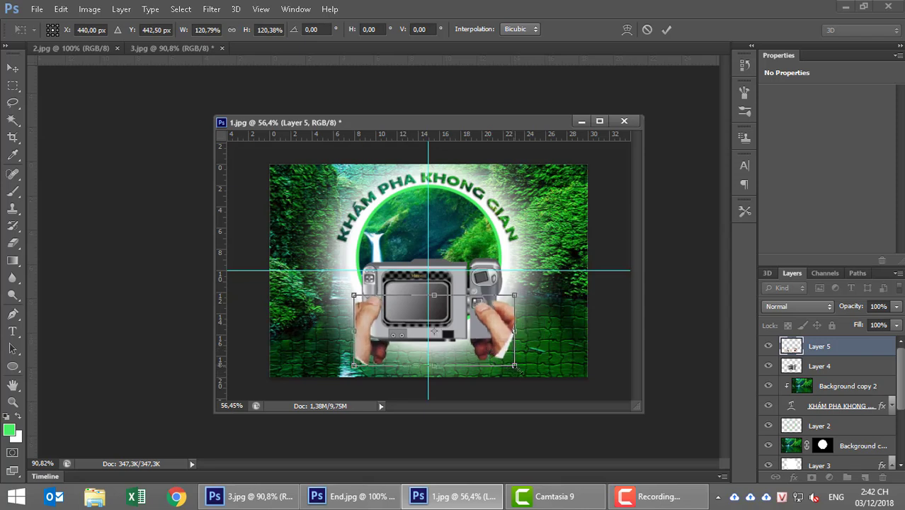
{"action": "left_click_drag", "start_coordinate": [515, 366], "coordinate": [517, 368]}
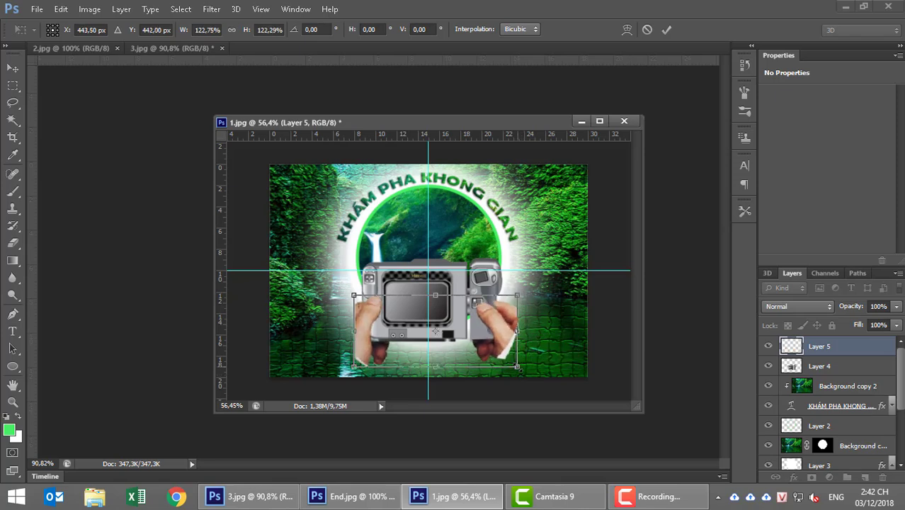
{"action": "key", "text": "Return"}
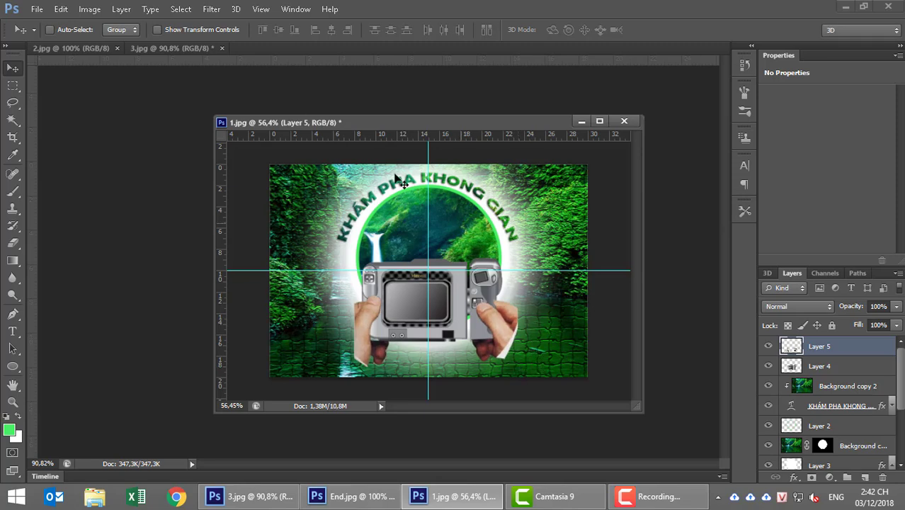
Bring up End.jpg and arrange it beside the docked 1.jpg poster for comparison.
{"action": "left_click", "coordinate": [295, 8]}
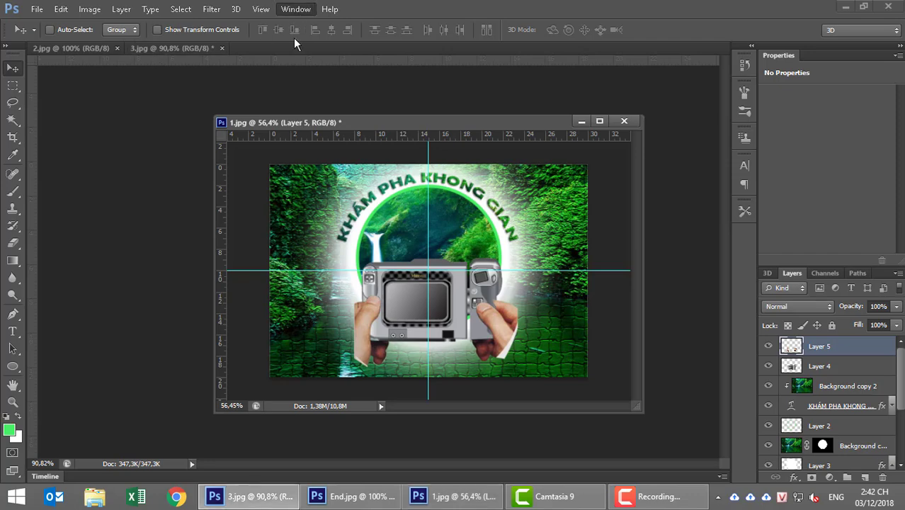
{"action": "left_click", "coordinate": [346, 475]}
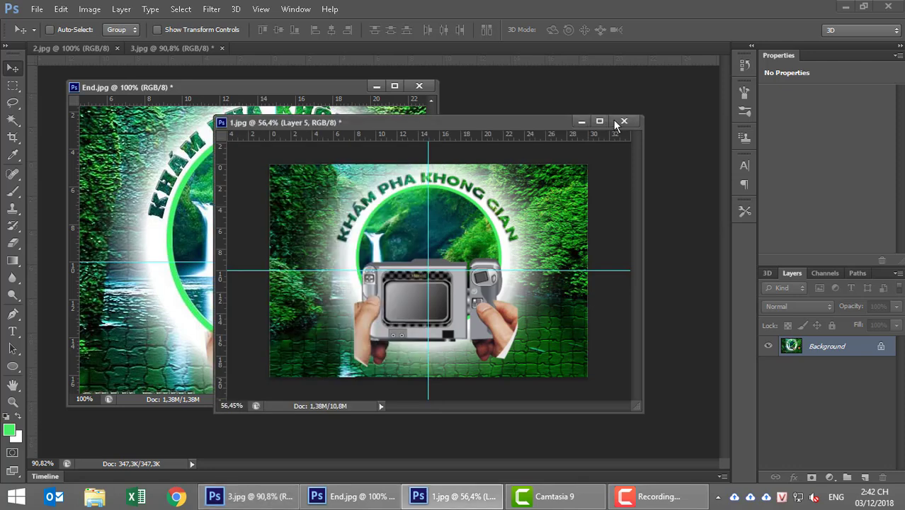
{"action": "left_click_drag", "start_coordinate": [519, 122], "coordinate": [652, 113]}
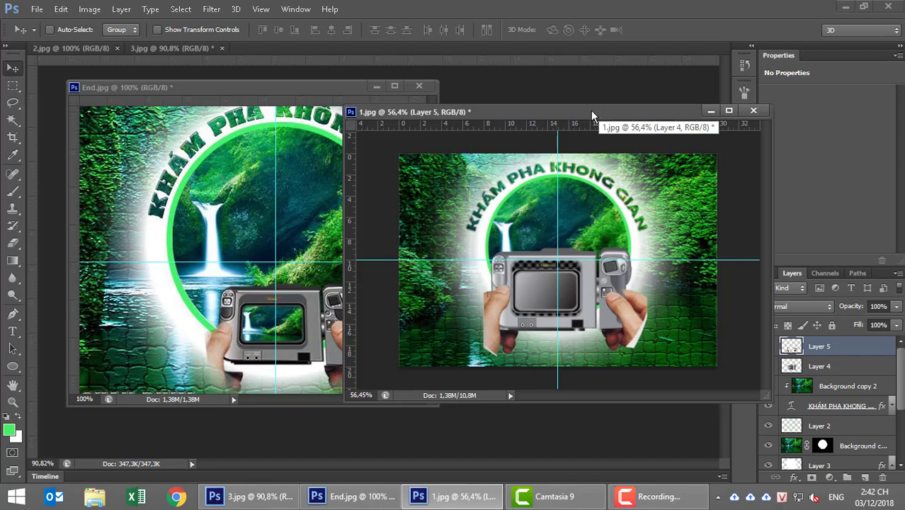
{"action": "left_click_drag", "start_coordinate": [587, 109], "coordinate": [657, 79]}
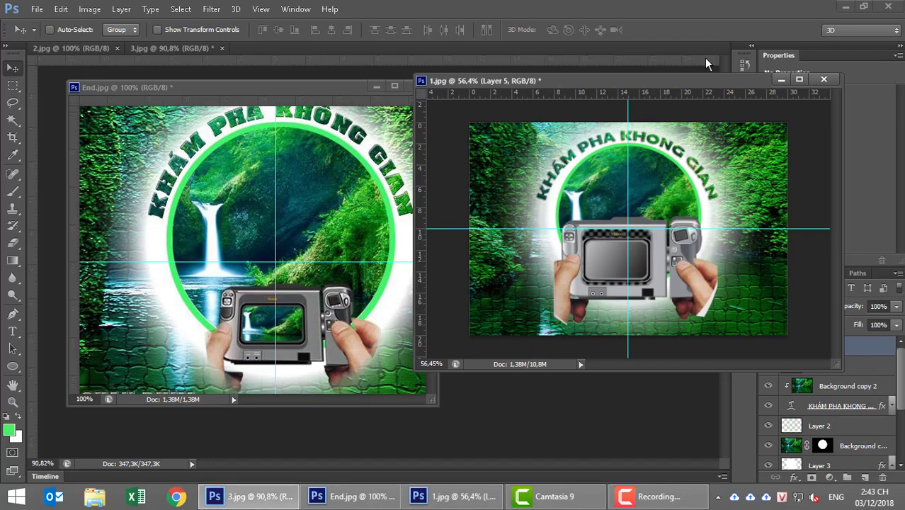
{"action": "left_click_drag", "start_coordinate": [701, 81], "coordinate": [683, 55]}
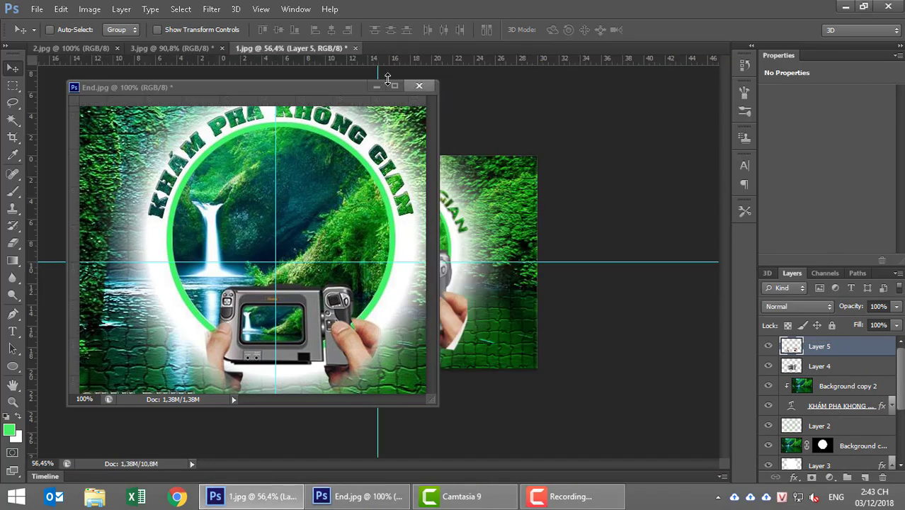
{"action": "mouse_move", "coordinate": [387, 77]}
{"action": "left_mouse_down"}
{"action": "mouse_move", "coordinate": [367, 32]}
{"action": "mouse_move", "coordinate": [394, 50]}
{"action": "left_mouse_up"}
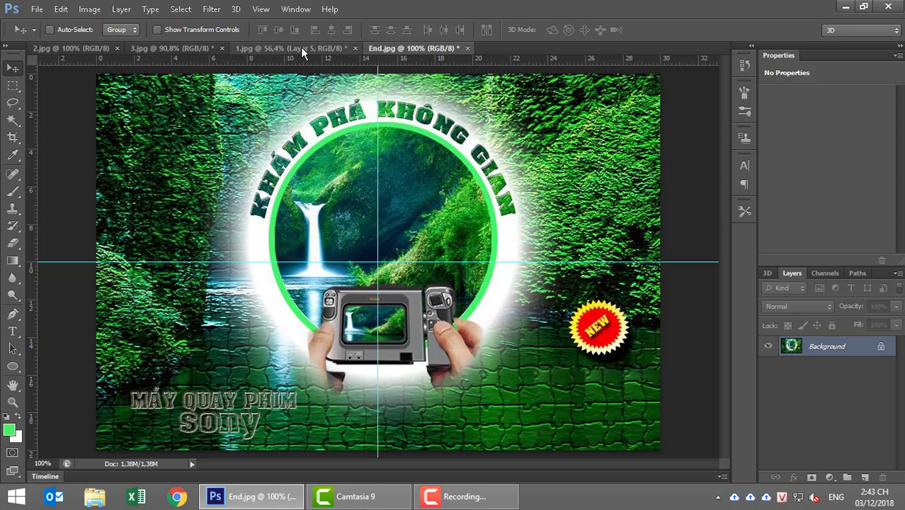
{"action": "left_click", "coordinate": [301, 47]}
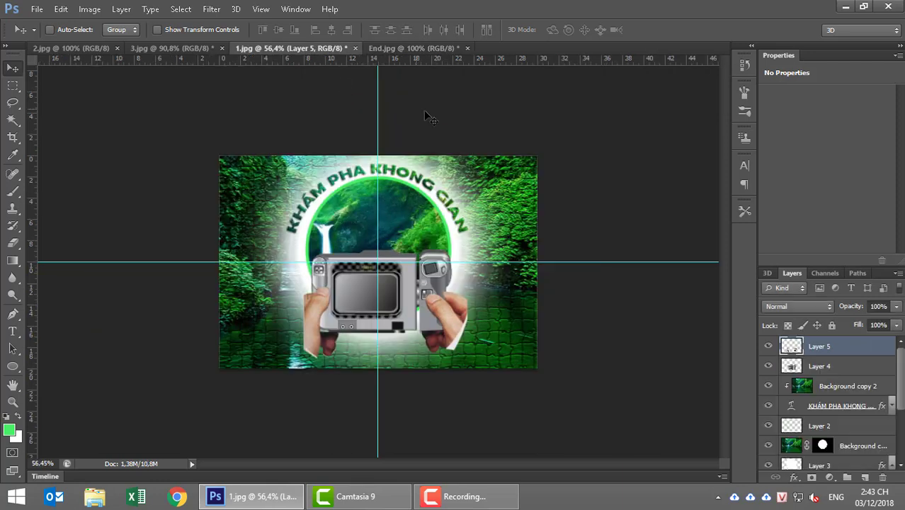
Nudge the camera (Layer 4) and hands (Layer 5) slightly lower together.
{"action": "left_click", "coordinate": [820, 366]}
{"action": "left_click", "coordinate": [819, 347], "text": "shift"}
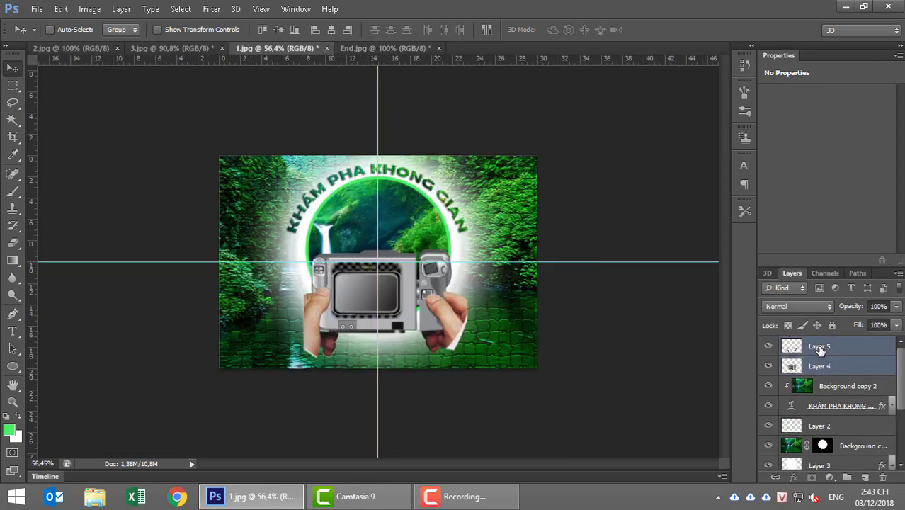
{"action": "key", "text": "Down"}
{"action": "key", "text": "Down"}
{"action": "key", "text": "Down"}
{"action": "key", "text": "Down"}
{"action": "key", "text": "Down"}
{"action": "key", "text": "Down"}
{"action": "key", "text": "Down"}
{"action": "key", "text": "Down"}
{"action": "key", "text": "Down"}
{"action": "key", "text": "Down"}
{"action": "key", "text": "Down"}
{"action": "key", "text": "Down"}
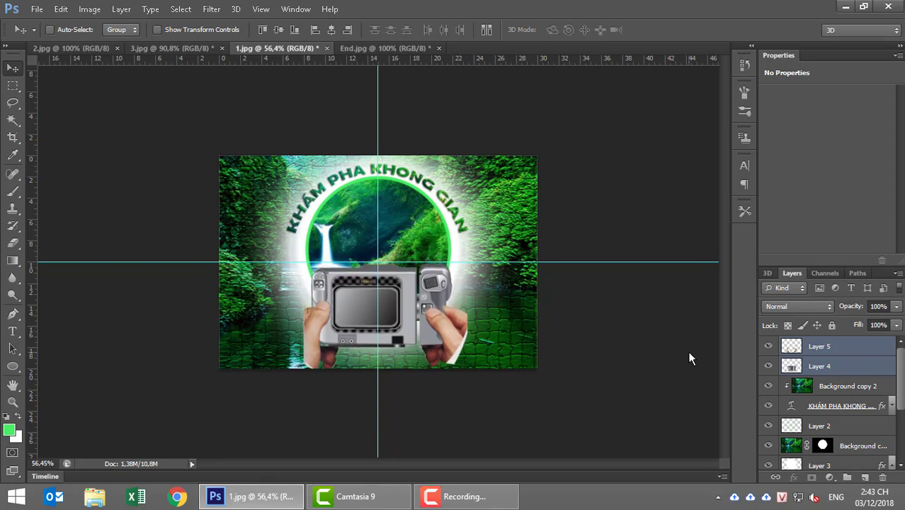
{"action": "key", "text": "Down"}
{"action": "key", "text": "Down"}
{"action": "left_click", "coordinate": [841, 347]}
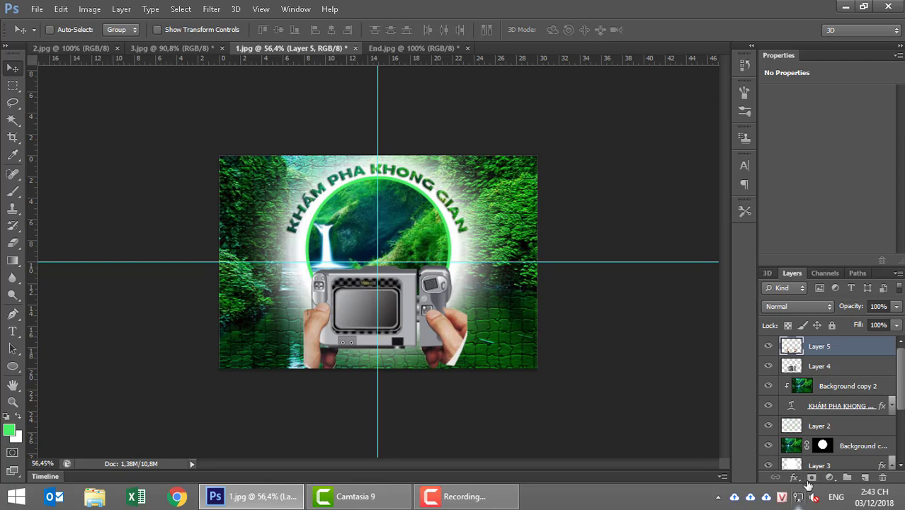
Add a layer mask to Layer 5 and set a black 60 px brush at 52% opacity.
{"action": "left_click", "coordinate": [812, 476]}
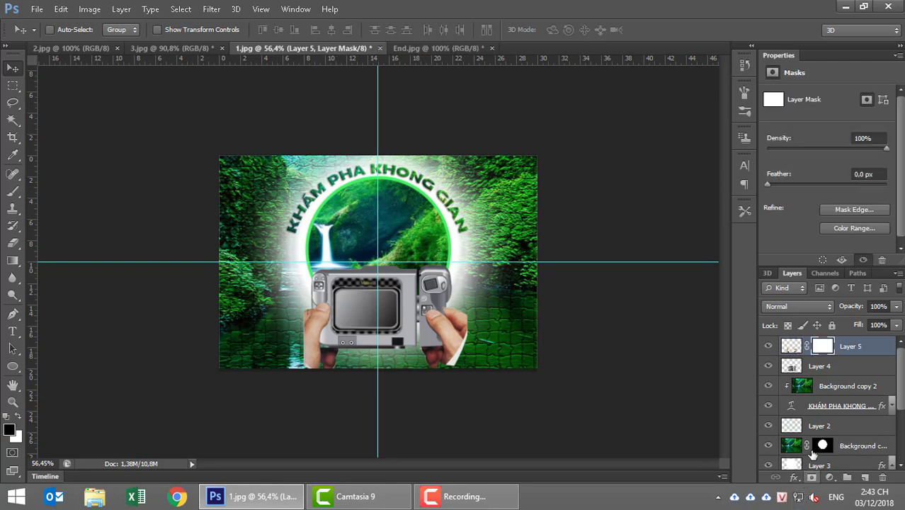
{"action": "left_click", "coordinate": [20, 189]}
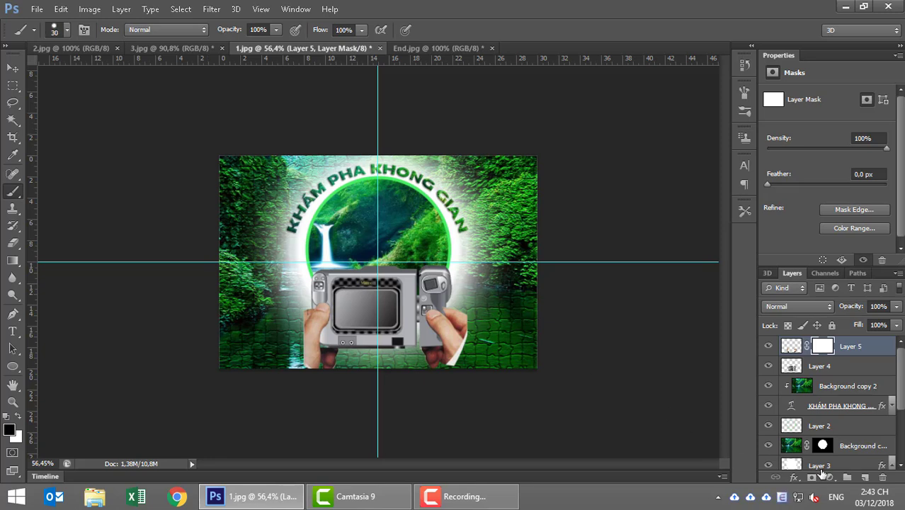
{"action": "key", "text": "bracketright"}
{"action": "key", "text": "bracketright"}
{"action": "key", "text": "bracketright"}
{"action": "key", "text": "bracketright"}
{"action": "key", "text": "bracketleft"}
{"action": "left_click", "coordinate": [66, 30]}
{"action": "double_click", "coordinate": [62, 131]}
{"action": "left_click", "coordinate": [277, 30]}
{"action": "left_click", "coordinate": [242, 44]}
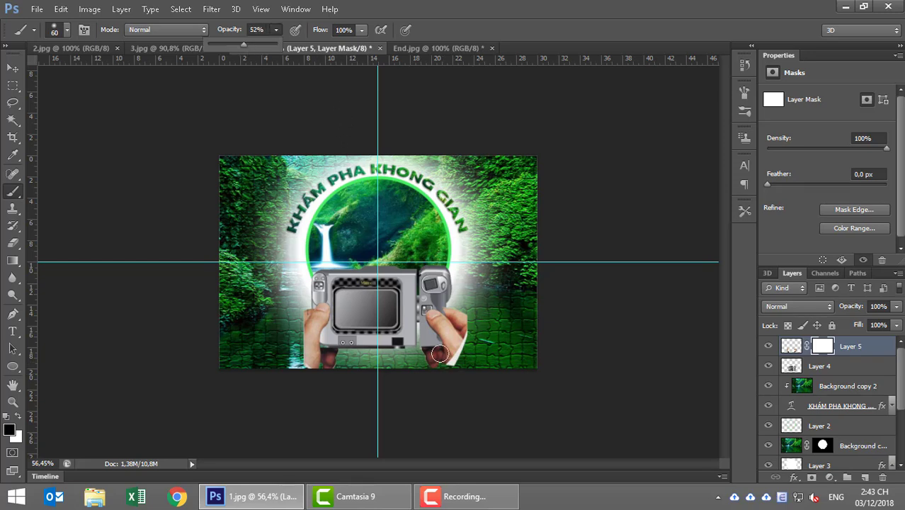
Paint out the white fringes around both hands, then bring End.jpg back up.
{"action": "mouse_move", "coordinate": [457, 363]}
{"action": "left_mouse_down"}
{"action": "mouse_move", "coordinate": [448, 369]}
{"action": "mouse_move", "coordinate": [462, 347]}
{"action": "mouse_move", "coordinate": [422, 372]}
{"action": "mouse_move", "coordinate": [487, 299]}
{"action": "mouse_move", "coordinate": [467, 334]}
{"action": "left_mouse_up"}
{"action": "mouse_move", "coordinate": [459, 381]}
{"action": "left_mouse_down"}
{"action": "mouse_move", "coordinate": [476, 321]}
{"action": "mouse_move", "coordinate": [465, 343]}
{"action": "left_mouse_up"}
{"action": "mouse_move", "coordinate": [285, 309]}
{"action": "left_mouse_down"}
{"action": "mouse_move", "coordinate": [292, 303]}
{"action": "mouse_move", "coordinate": [301, 361]}
{"action": "left_mouse_up"}
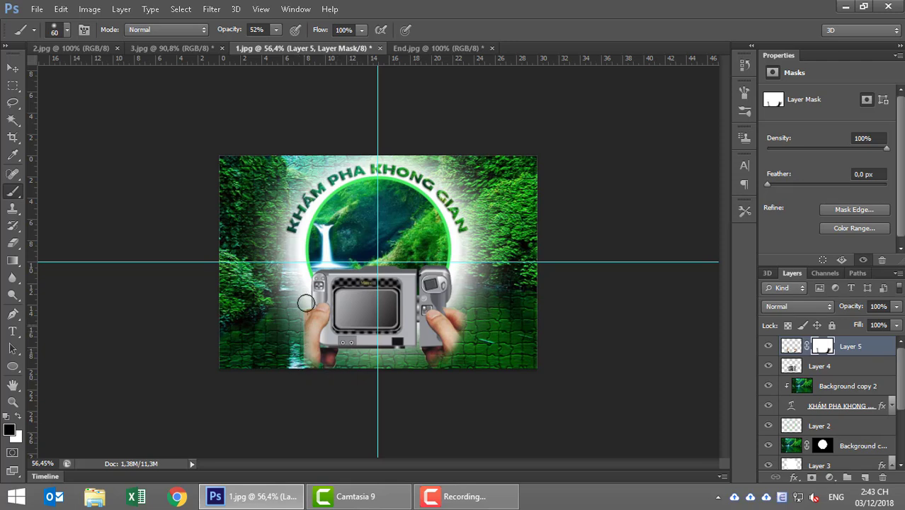
{"action": "mouse_move", "coordinate": [305, 303]}
{"action": "left_mouse_down"}
{"action": "mouse_move", "coordinate": [295, 315]}
{"action": "mouse_move", "coordinate": [307, 360]}
{"action": "left_mouse_up"}
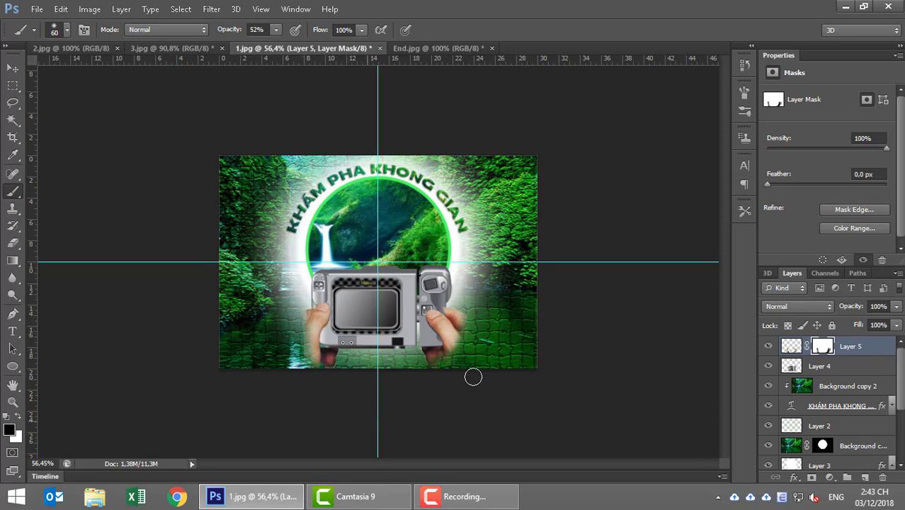
{"action": "scroll", "coordinate": [488, 365], "scroll_direction": "down", "scroll_amount": 1}
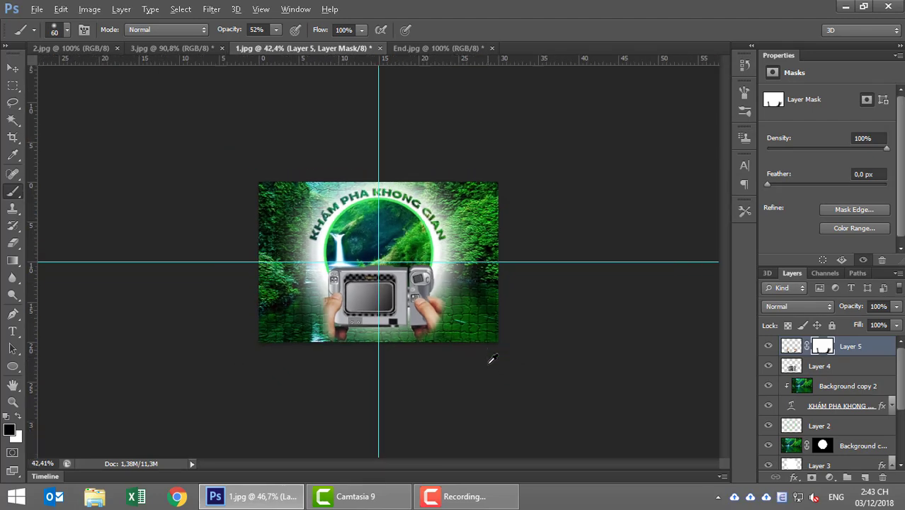
{"action": "scroll", "coordinate": [474, 344], "scroll_direction": "up", "scroll_amount": 2}
{"action": "scroll", "coordinate": [474, 343], "scroll_direction": "up", "scroll_amount": 1}
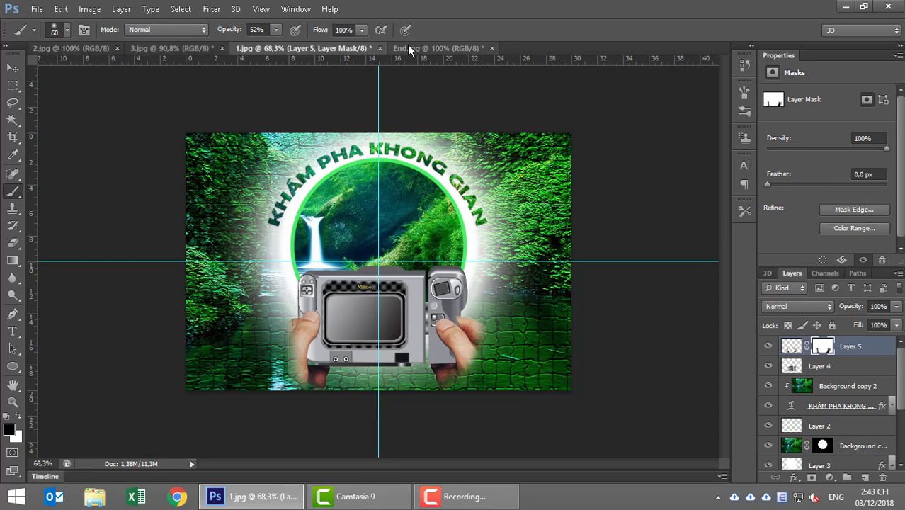
{"action": "left_click", "coordinate": [432, 47]}
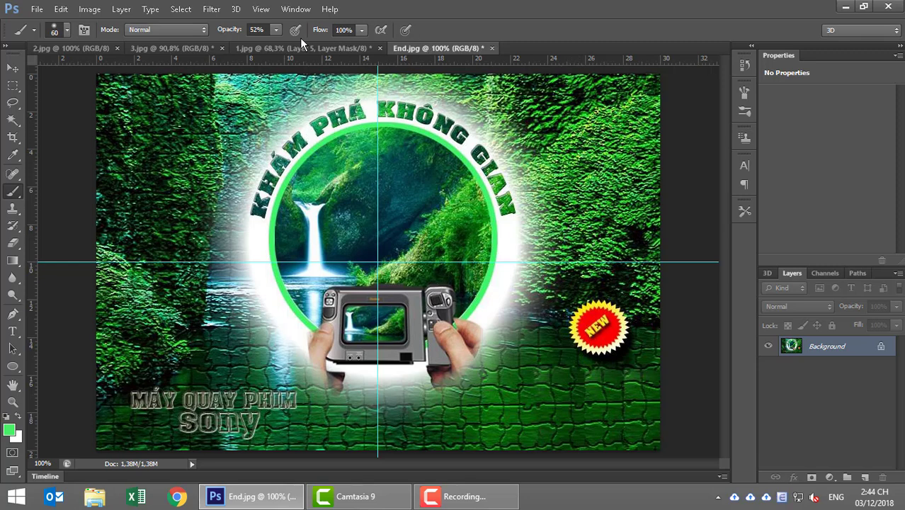
On 1.jpg, duplicate the waterfall Background layer and move Background copy 3 to the top of the stack.
{"action": "left_click", "coordinate": [257, 46]}
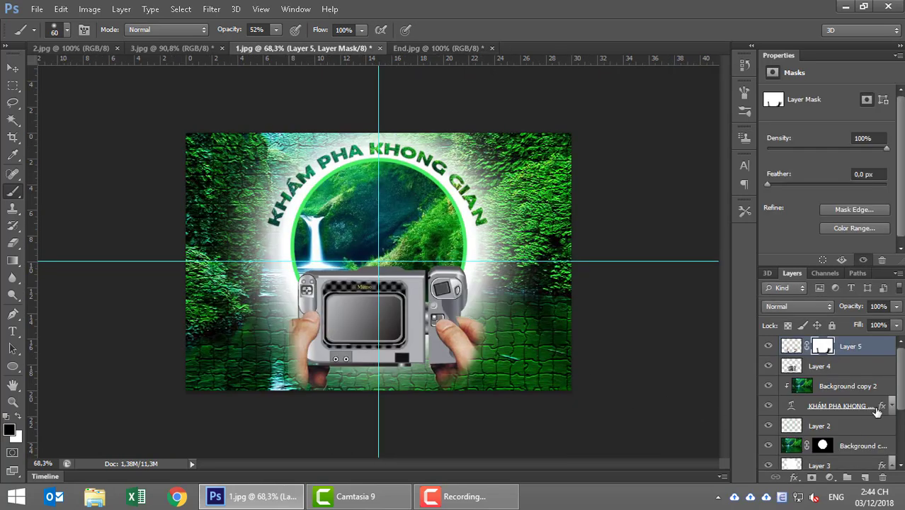
{"action": "left_click_drag", "start_coordinate": [900, 377], "coordinate": [900, 442]}
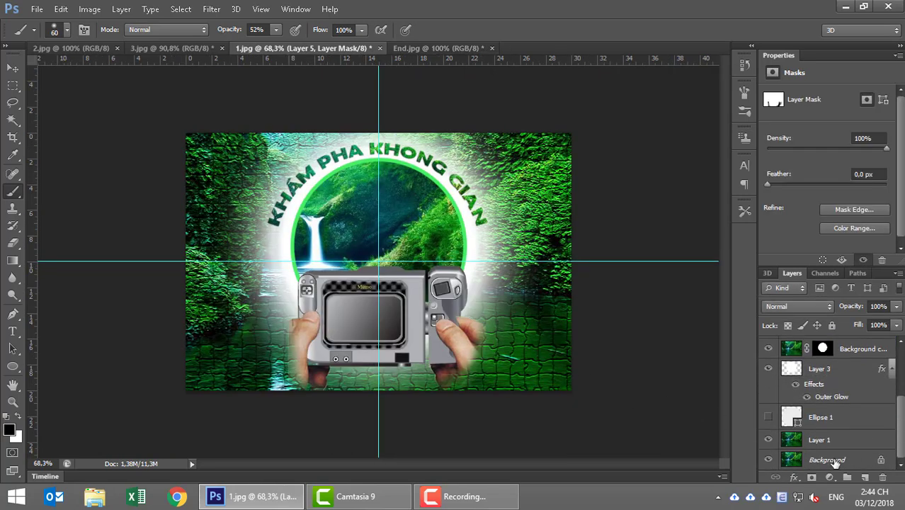
{"action": "left_click", "coordinate": [835, 461]}
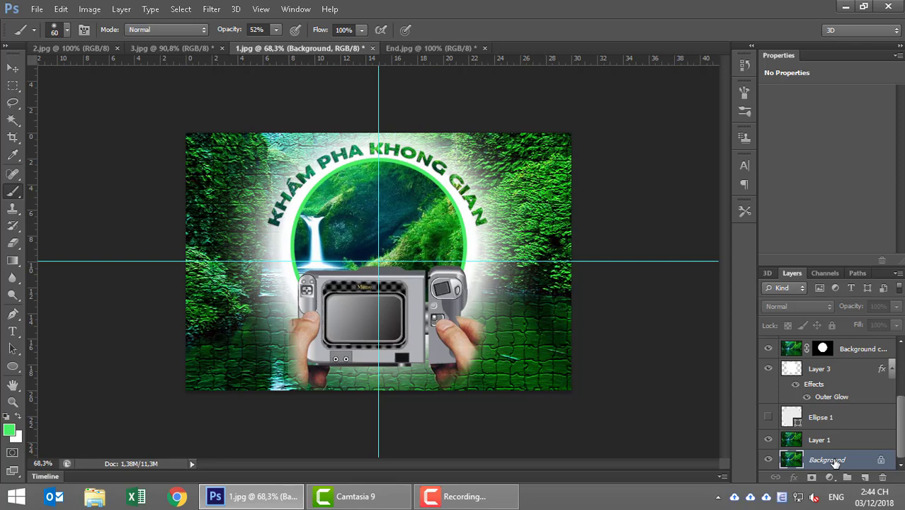
{"action": "key", "text": "ctrl+j"}
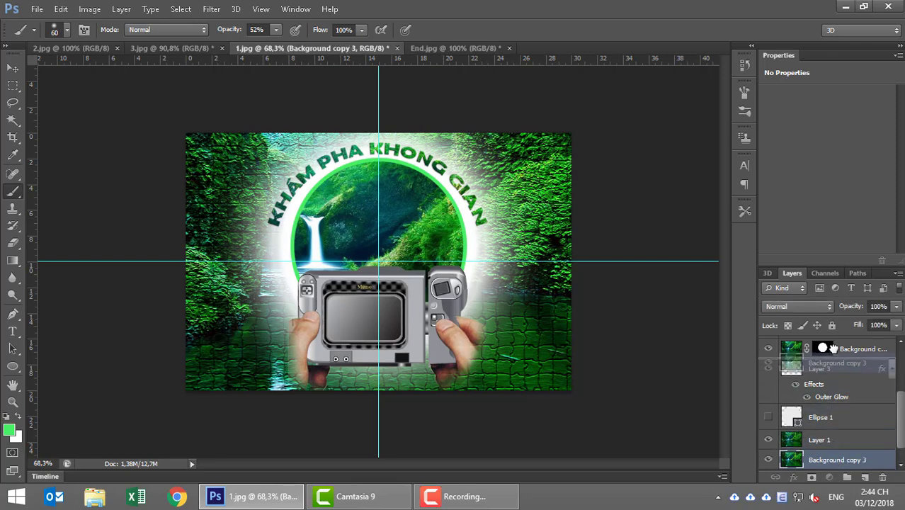
{"action": "left_click_drag", "start_coordinate": [836, 461], "coordinate": [827, 345]}
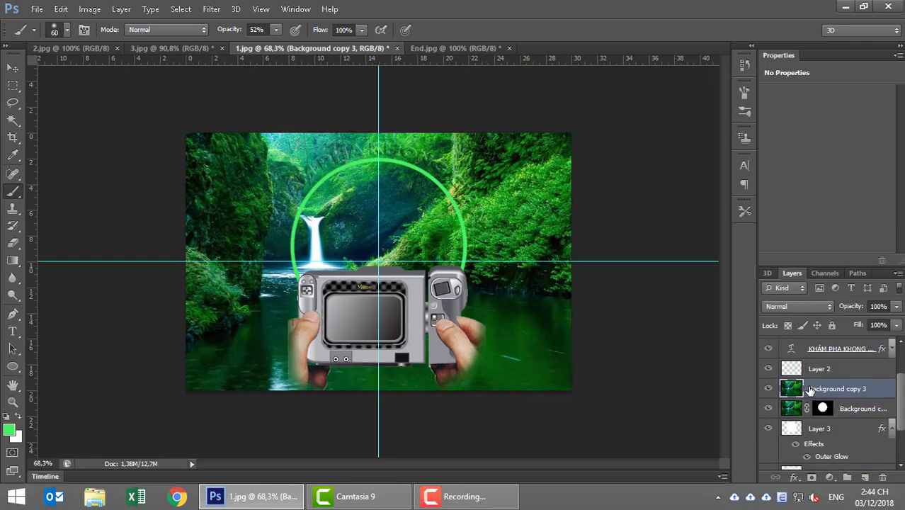
{"action": "scroll", "coordinate": [822, 411], "scroll_direction": "up", "scroll_amount": 2}
{"action": "left_click_drag", "start_coordinate": [836, 429], "coordinate": [825, 348]}
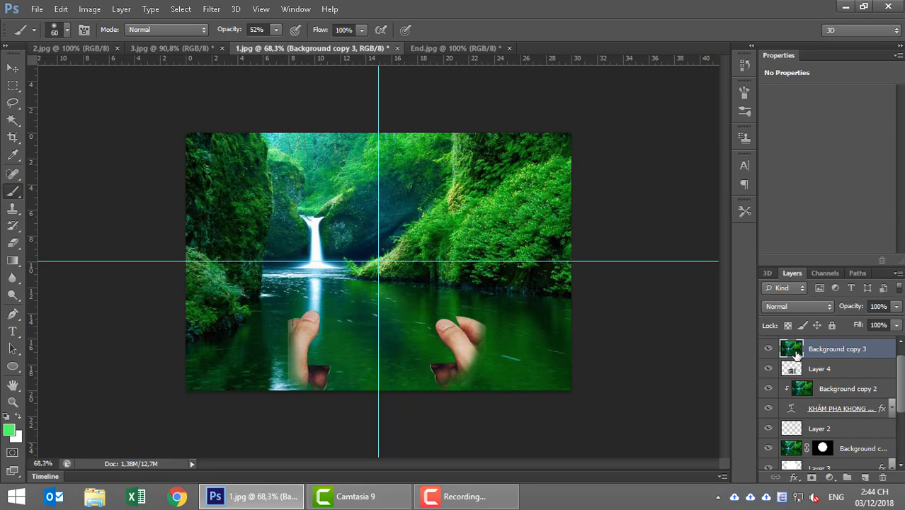
Hide the waterfall copy and Magic Wand-select the camera's screen on Layer 4.
{"action": "left_click", "coordinate": [769, 349]}
{"action": "left_click", "coordinate": [796, 369]}
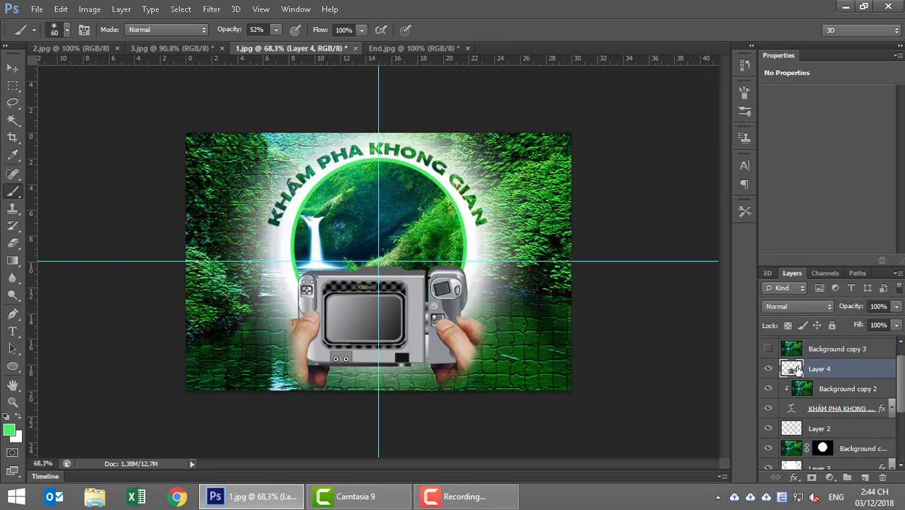
{"action": "left_click", "coordinate": [14, 120]}
{"action": "left_click", "coordinate": [339, 322]}
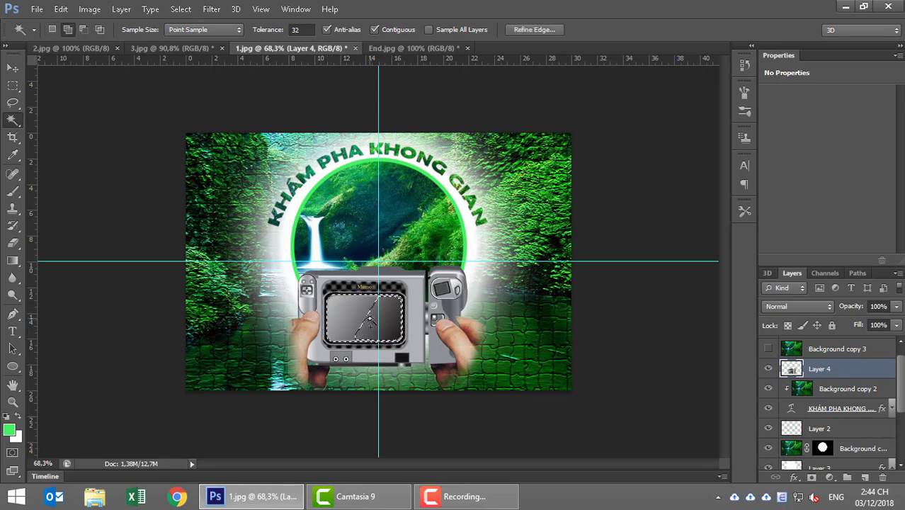
{"action": "left_click", "coordinate": [399, 329], "text": "shift"}
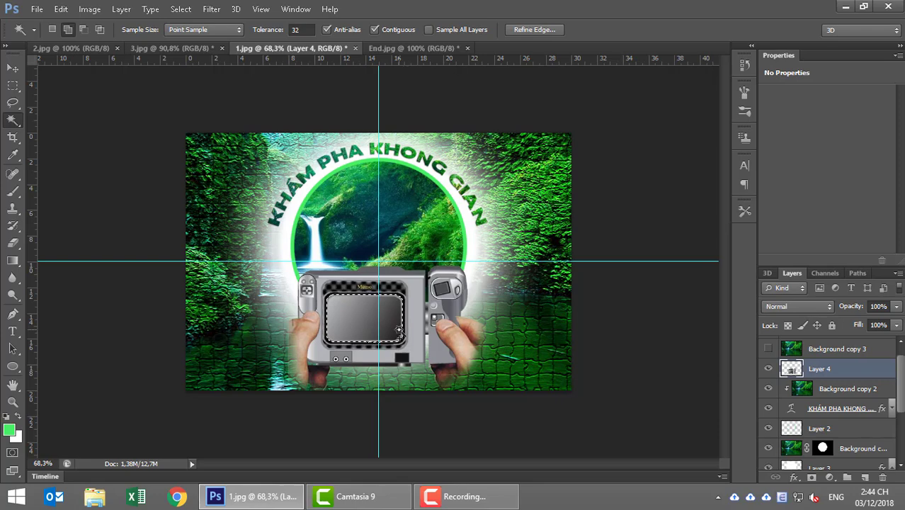
Give Background copy 3 an inverted, unlinked layer mask from the screen selection.
{"action": "left_click", "coordinate": [784, 352]}
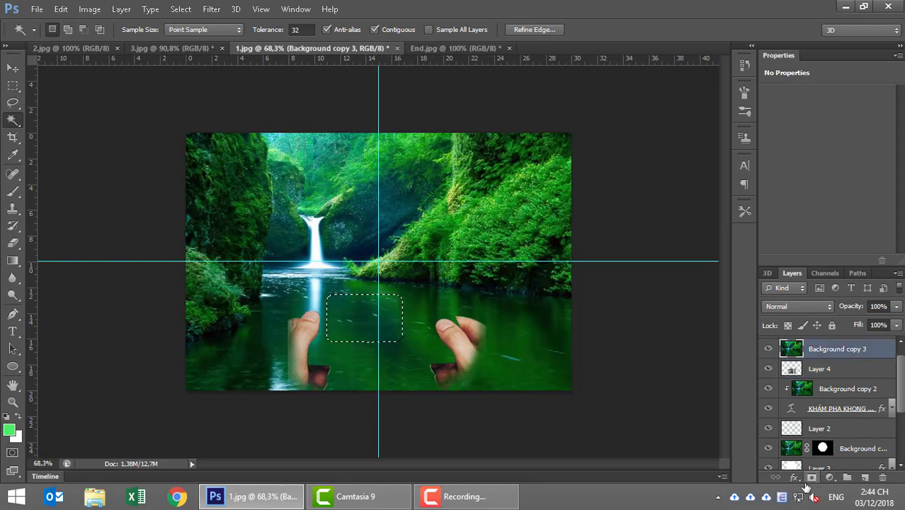
{"action": "left_click", "coordinate": [812, 478]}
{"action": "key", "text": "ctrl+i"}
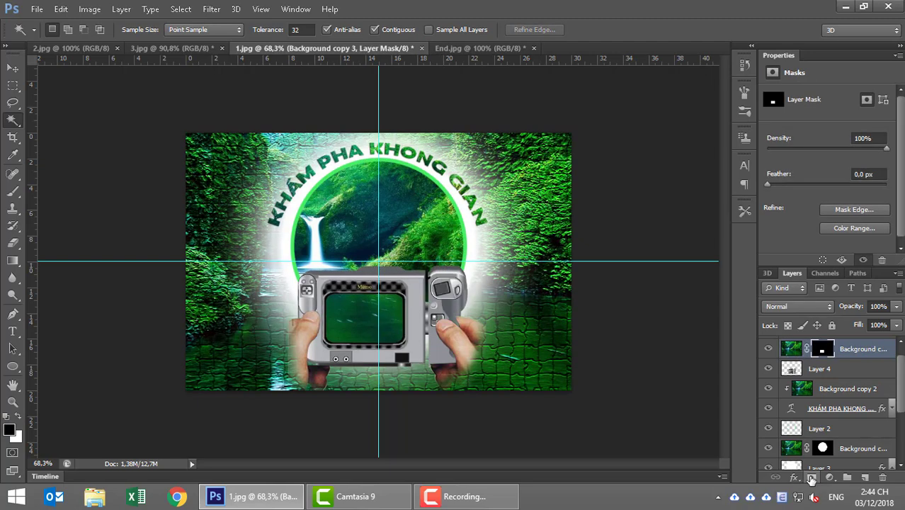
{"action": "left_click", "coordinate": [807, 349]}
{"action": "left_click", "coordinate": [792, 349]}
Scale the waterfall image to about 57% and nudge it into place behind the camera screen.
{"action": "key", "text": "ctrl+t"}
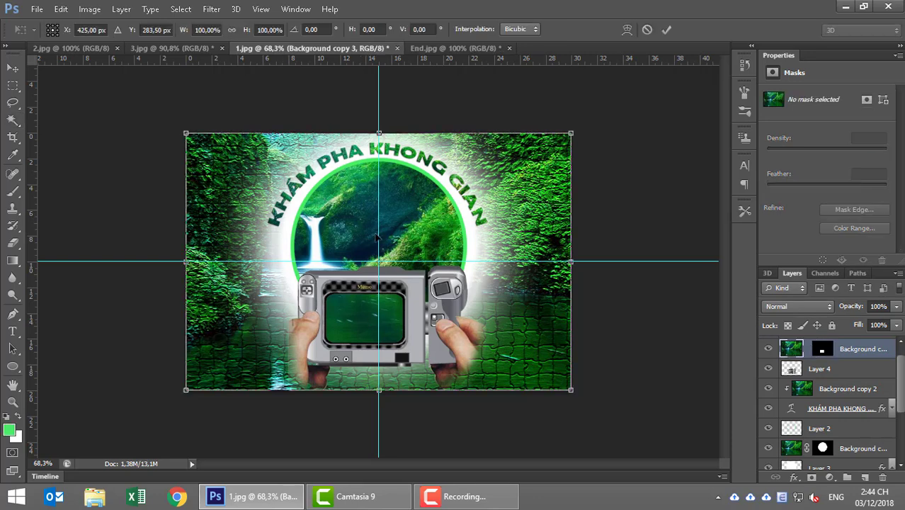
{"action": "left_click_drag", "start_coordinate": [177, 130], "coordinate": [262, 184]}
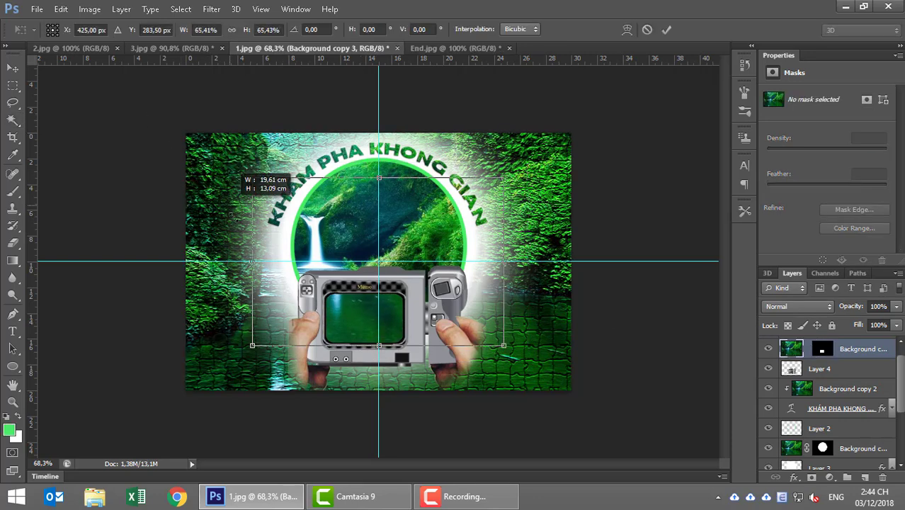
{"action": "left_click_drag", "start_coordinate": [339, 222], "coordinate": [348, 275]}
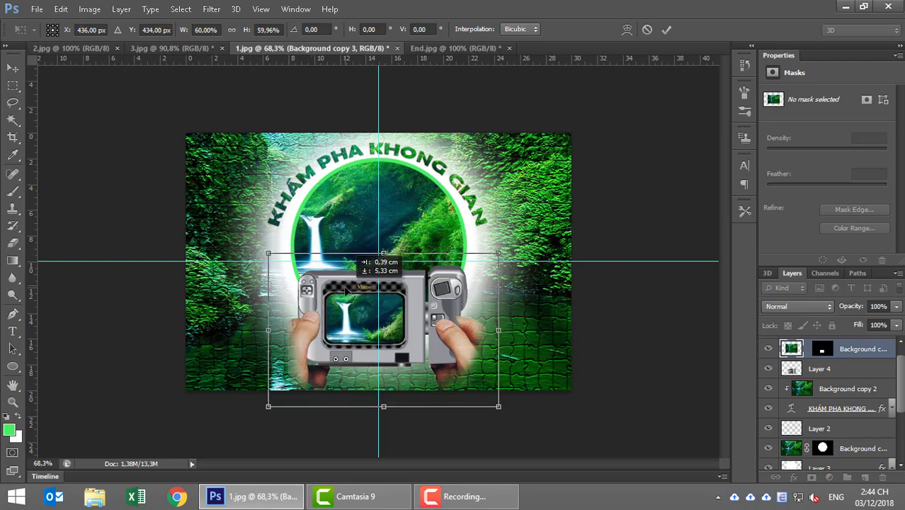
{"action": "left_click_drag", "start_coordinate": [349, 275], "coordinate": [345, 292]}
{"action": "left_click_drag", "start_coordinate": [269, 252], "coordinate": [285, 283]}
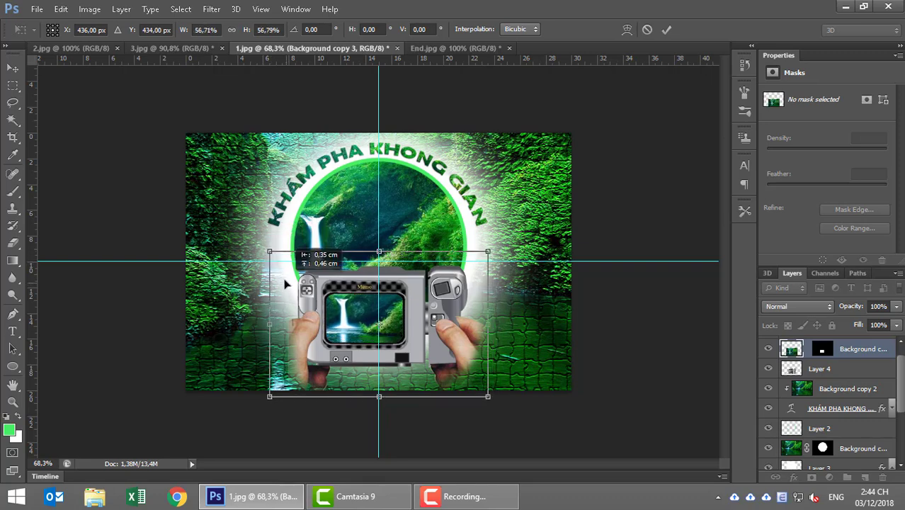
{"action": "key", "text": "Down"}
{"action": "key", "text": "Down"}
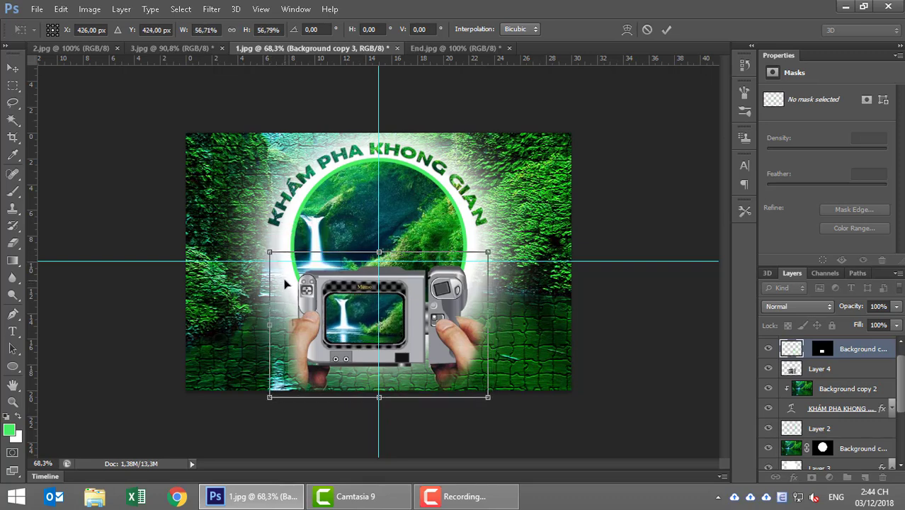
{"action": "key", "text": "Down"}
{"action": "key", "text": "Down"}
{"action": "key", "text": "Down"}
{"action": "key", "text": "Down"}
{"action": "key", "text": "Down"}
{"action": "key", "text": "Right"}
{"action": "key", "text": "Return"}
{"action": "key", "text": "w"}
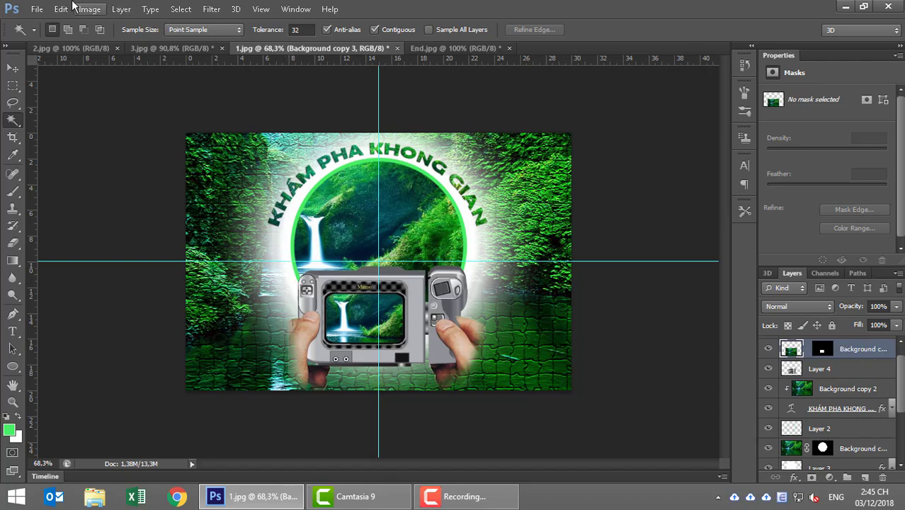
{"action": "left_click", "coordinate": [75, 48]}
{"action": "left_click", "coordinate": [151, 50]}
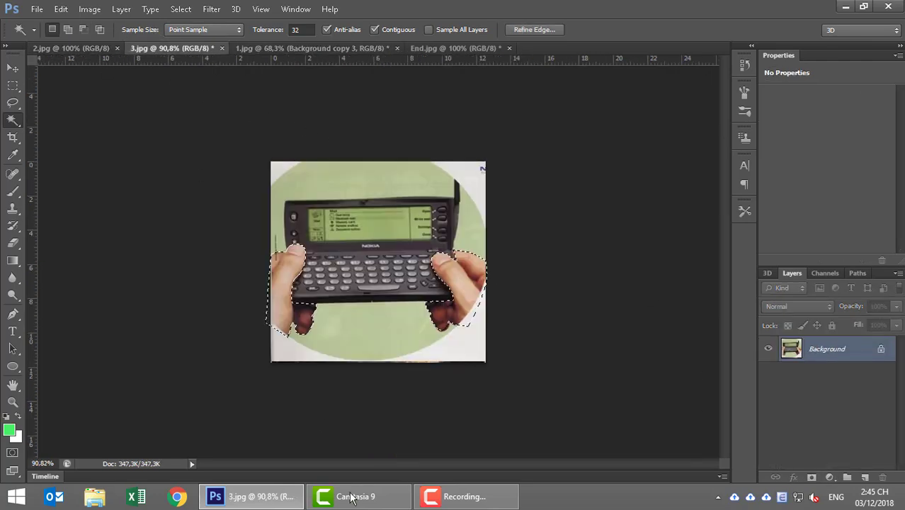
{"action": "left_click", "coordinate": [444, 50]}
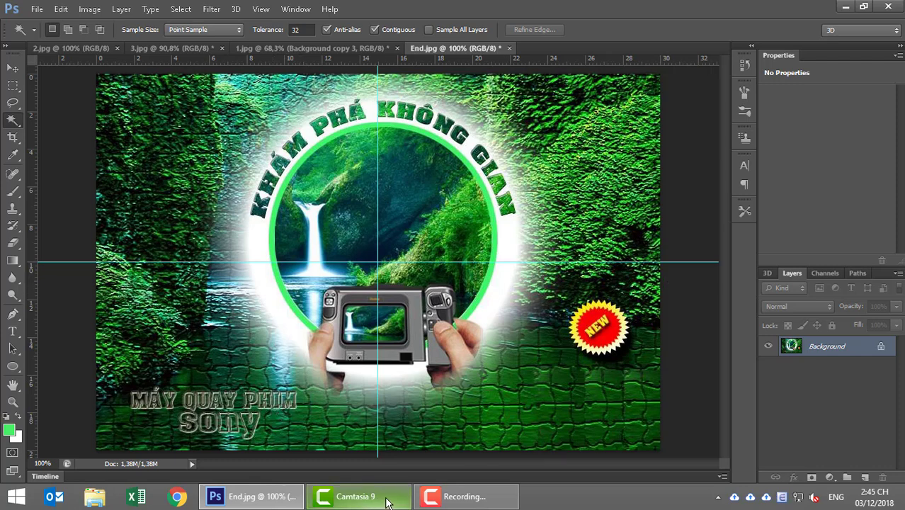
{"action": "left_click", "coordinate": [255, 498]}
{"action": "left_click", "coordinate": [237, 505]}
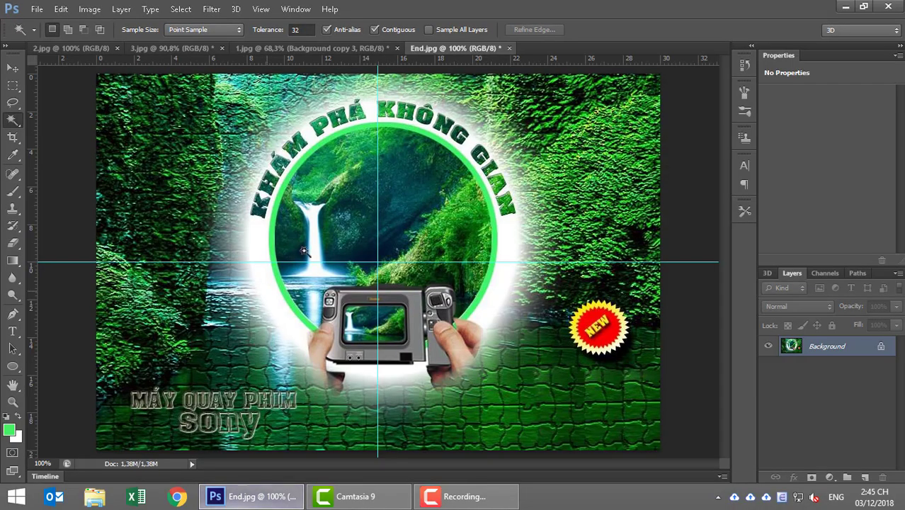
{"action": "left_click", "coordinate": [238, 47]}
Add the two-line MAY QUAY PHIM / SONY text at the poster's lower left.
{"action": "left_click", "coordinate": [14, 333]}
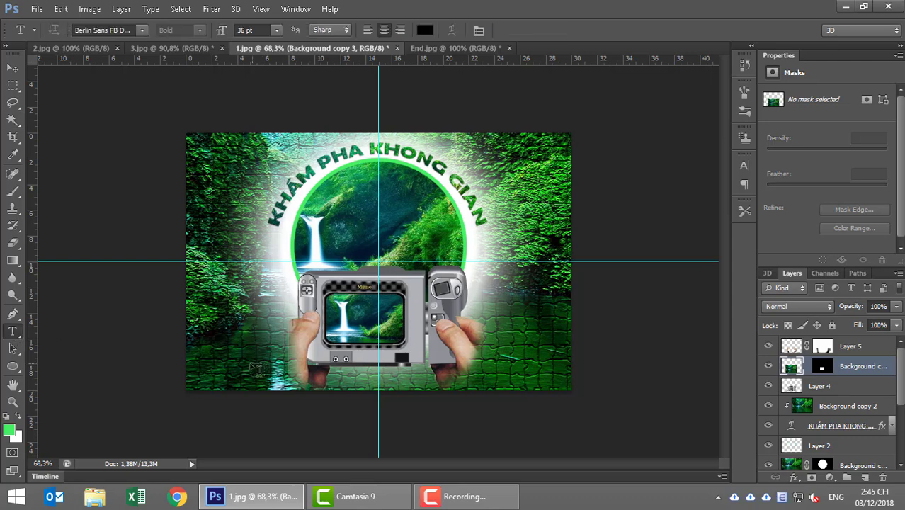
{"action": "left_click", "coordinate": [199, 346]}
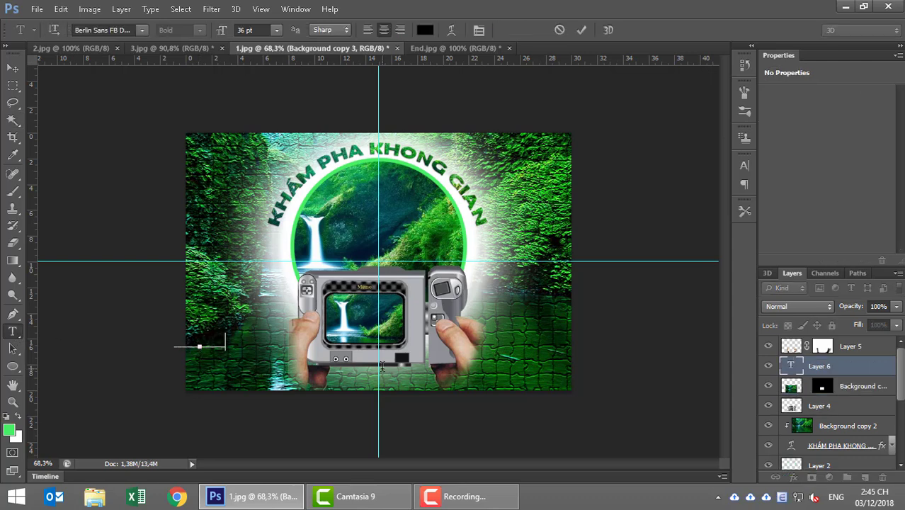
{"action": "type", "text": "YA"}
{"action": "type", "text": "AY"}
{"action": "type", "text": " PHIM"}
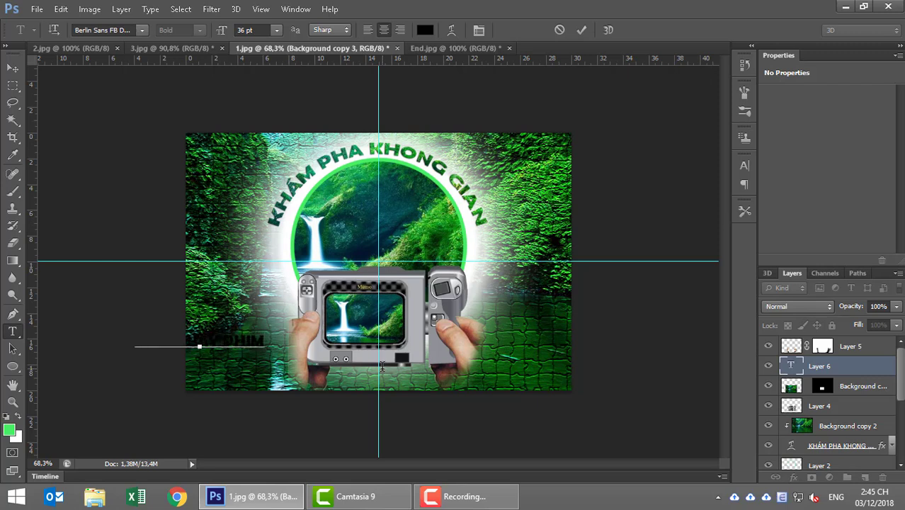
{"action": "type", "text": "CHU"}
Shift the text block right and down, and move its layer above Layer 5.
{"action": "left_click_drag", "start_coordinate": [300, 388], "coordinate": [354, 382]}
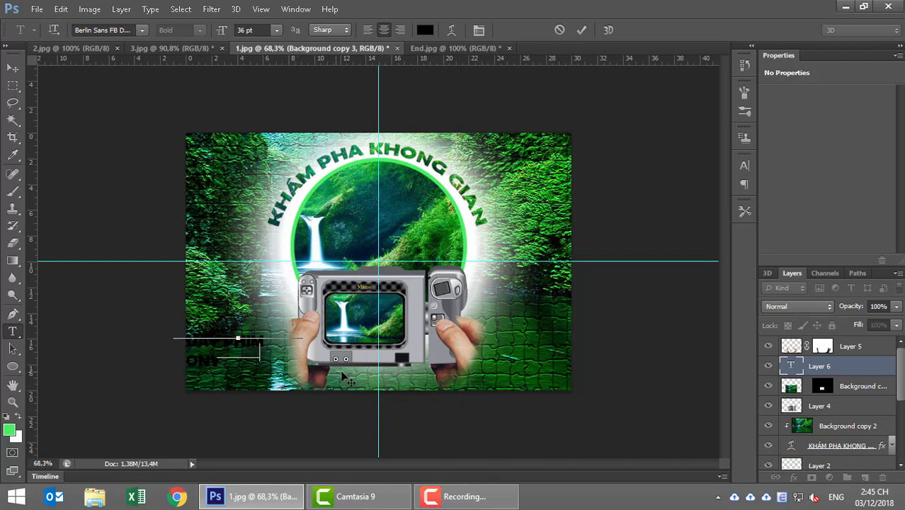
{"action": "key", "text": "ctrl+Down"}
{"action": "key", "text": "ctrl+Down"}
{"action": "key", "text": "ctrl+Down"}
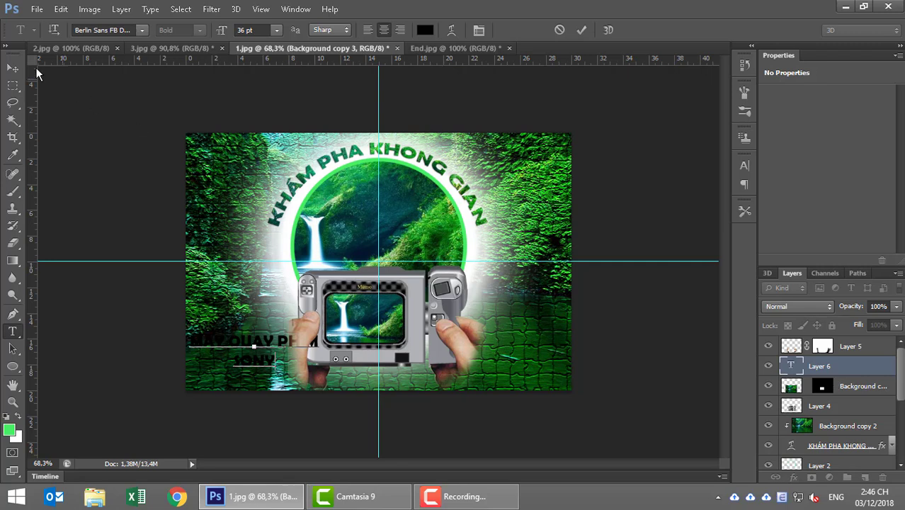
{"action": "left_click", "coordinate": [12, 67]}
{"action": "left_click_drag", "start_coordinate": [850, 372], "coordinate": [844, 337]}
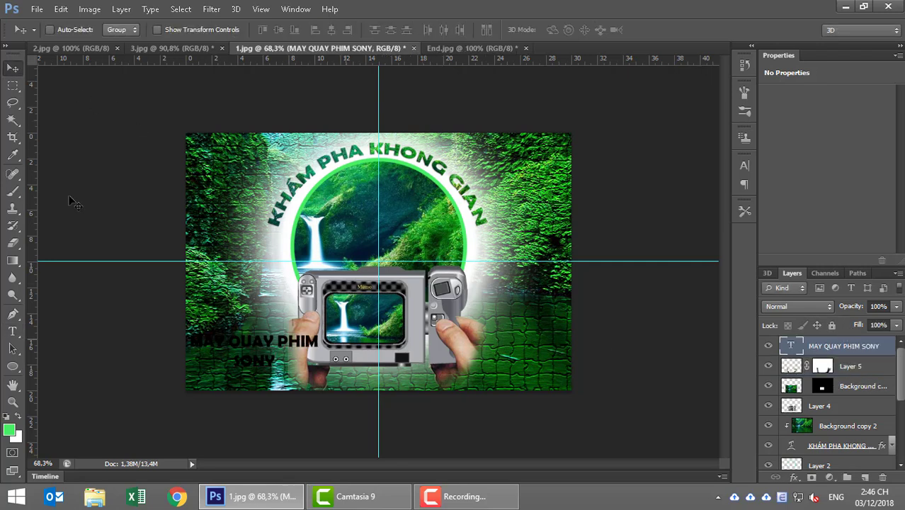
{"action": "right_click", "coordinate": [849, 347]}
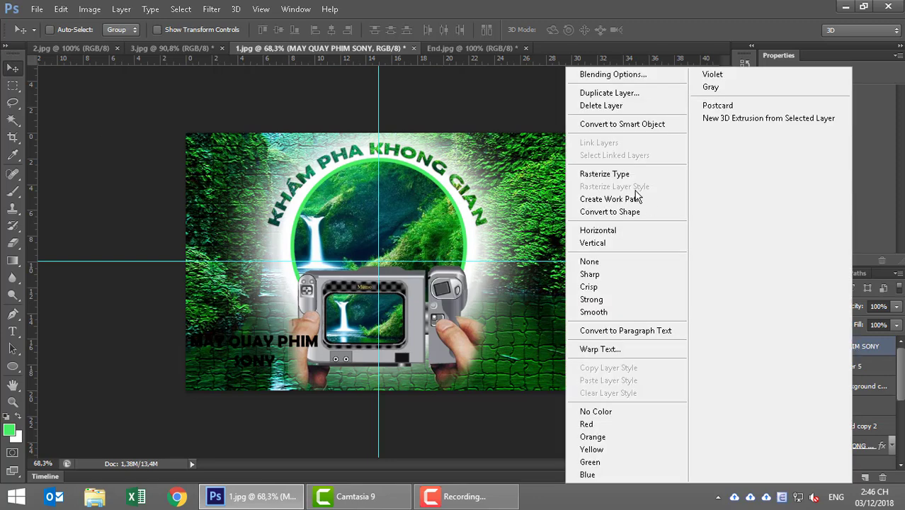
{"action": "left_click", "coordinate": [597, 74]}
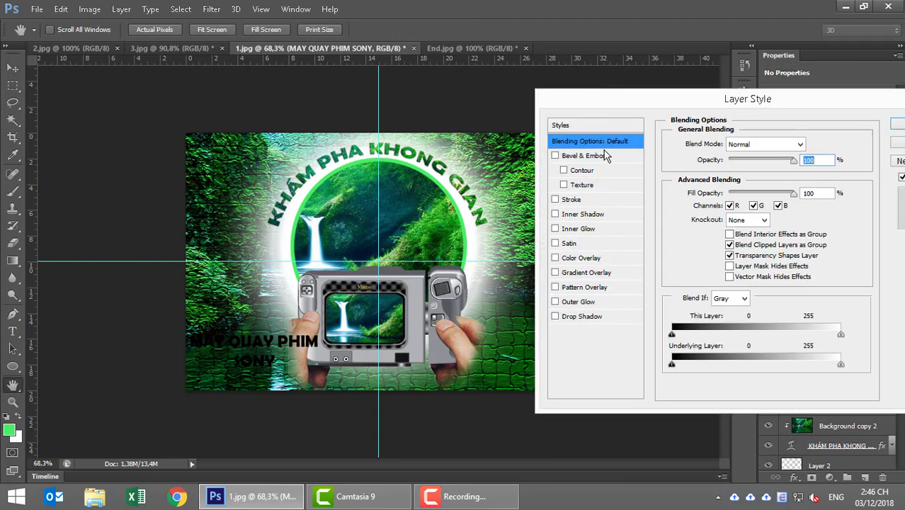
{"action": "left_click_drag", "start_coordinate": [601, 99], "coordinate": [527, 100]}
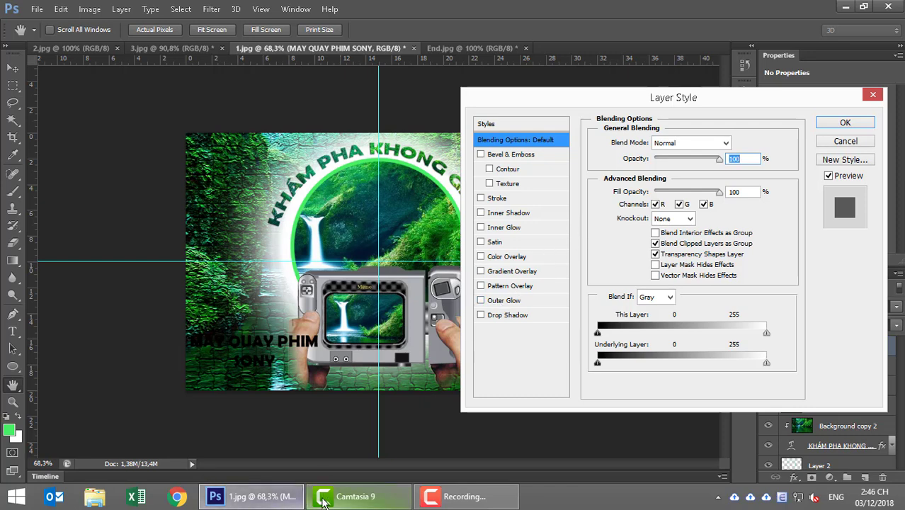
{"action": "left_click", "coordinate": [845, 140]}
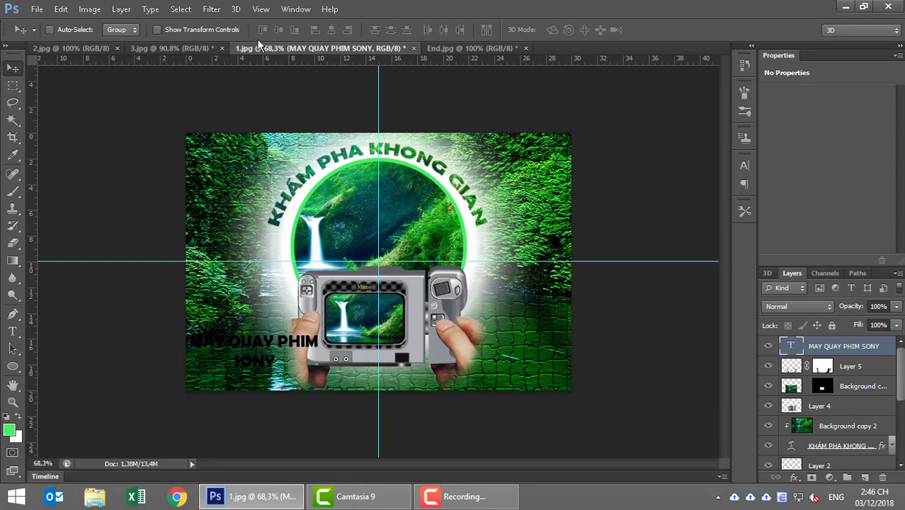
View End.jpg and zoom in on its embossed lower-left SONY text for reference.
{"action": "left_click", "coordinate": [477, 49]}
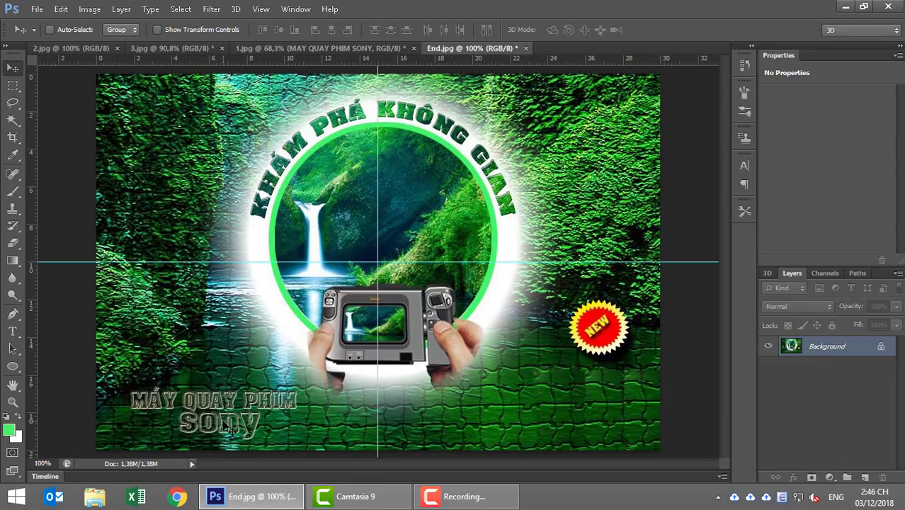
{"action": "scroll", "coordinate": [229, 427], "scroll_direction": "up", "scroll_amount": 3}
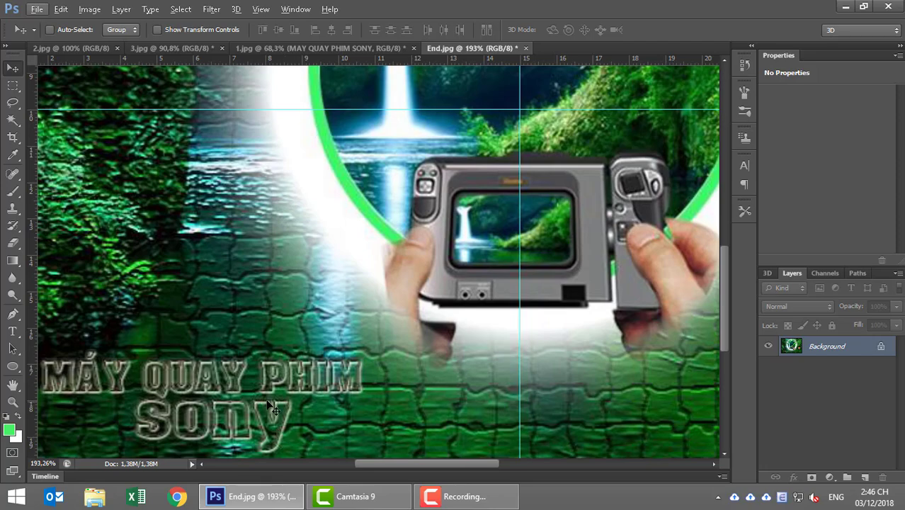
{"action": "scroll", "coordinate": [334, 375], "scroll_direction": "down", "scroll_amount": 2}
{"action": "scroll", "coordinate": [334, 375], "scroll_direction": "down", "scroll_amount": 2}
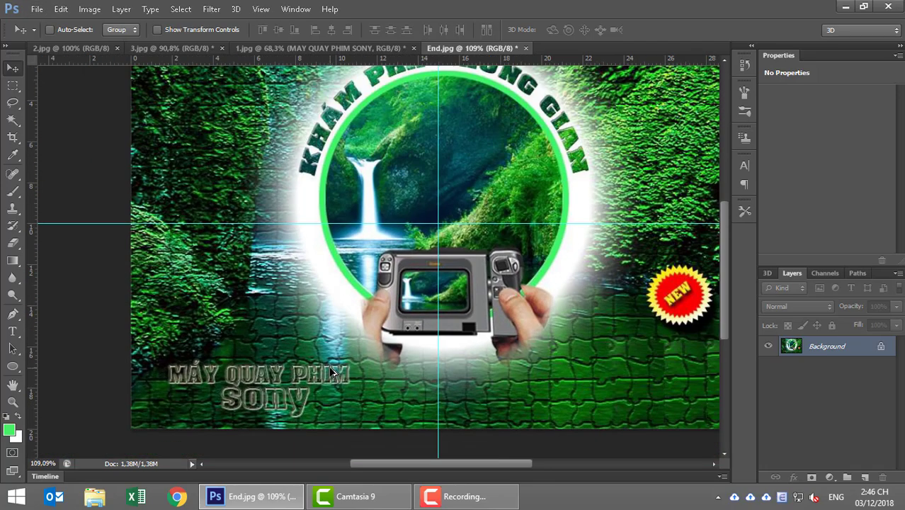
{"action": "scroll", "coordinate": [334, 376], "scroll_direction": "down", "scroll_amount": 1}
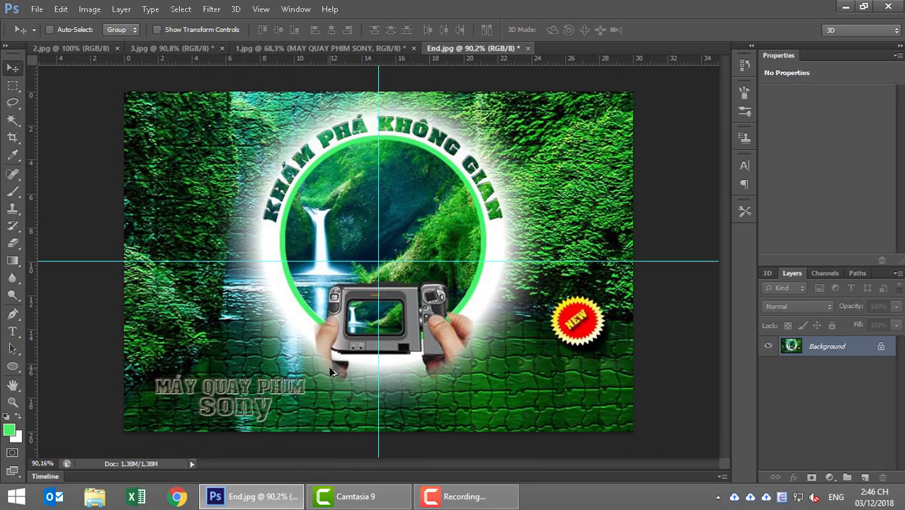
On 1.jpg, apply Bevel & Emboss to the MAY QUAY PHIM SONY text layer and set Fill to 0%.
{"action": "left_click", "coordinate": [357, 47]}
{"action": "right_click", "coordinate": [835, 343]}
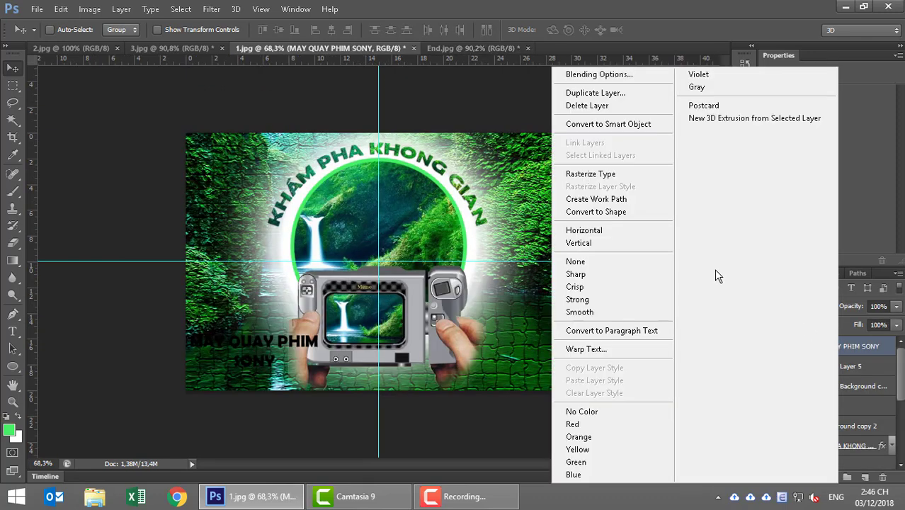
{"action": "left_click", "coordinate": [659, 78]}
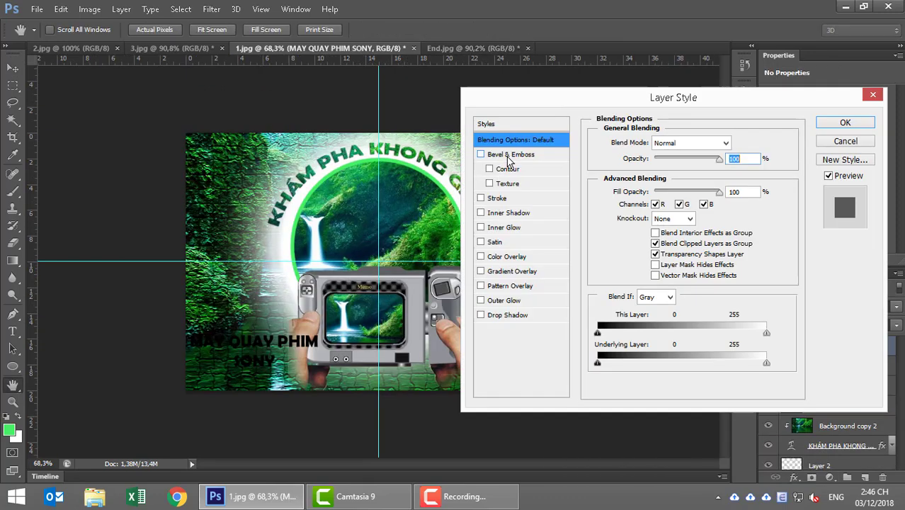
{"action": "left_click", "coordinate": [508, 155]}
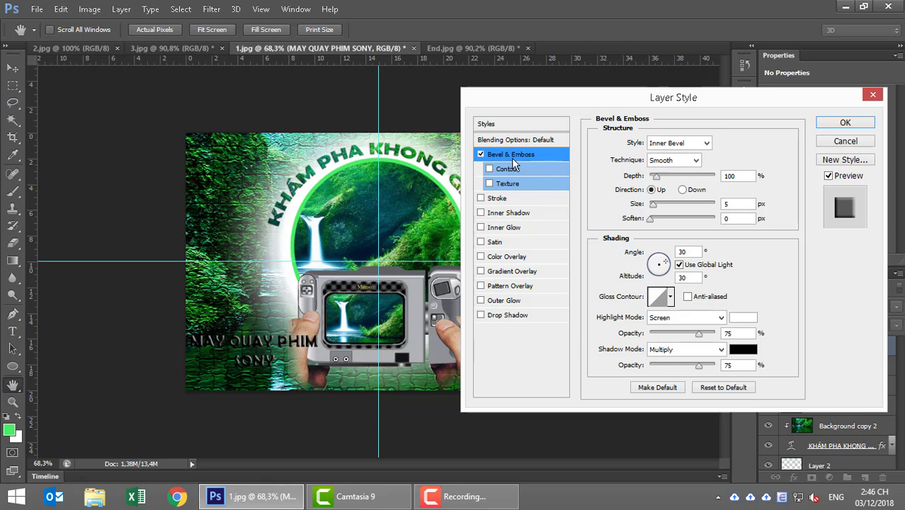
{"action": "left_click", "coordinate": [847, 123]}
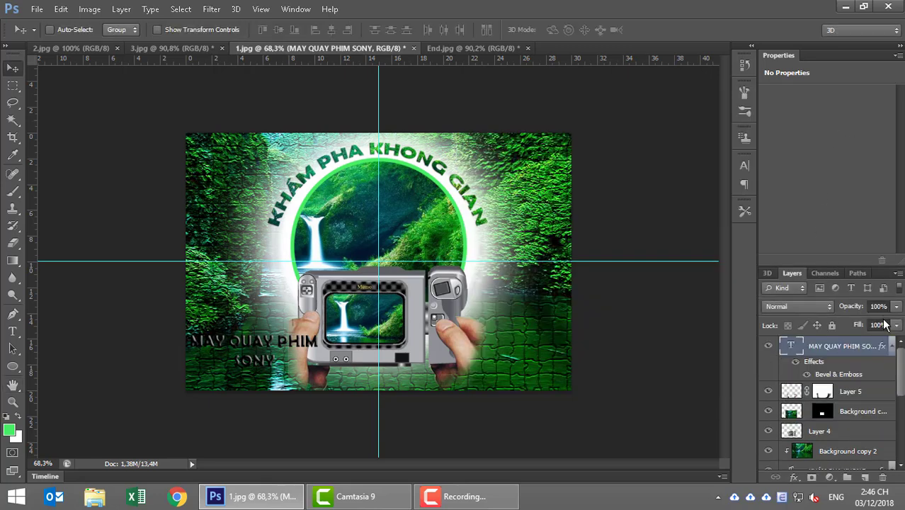
{"action": "left_click", "coordinate": [896, 325]}
{"action": "left_click_drag", "start_coordinate": [896, 343], "coordinate": [807, 346]}
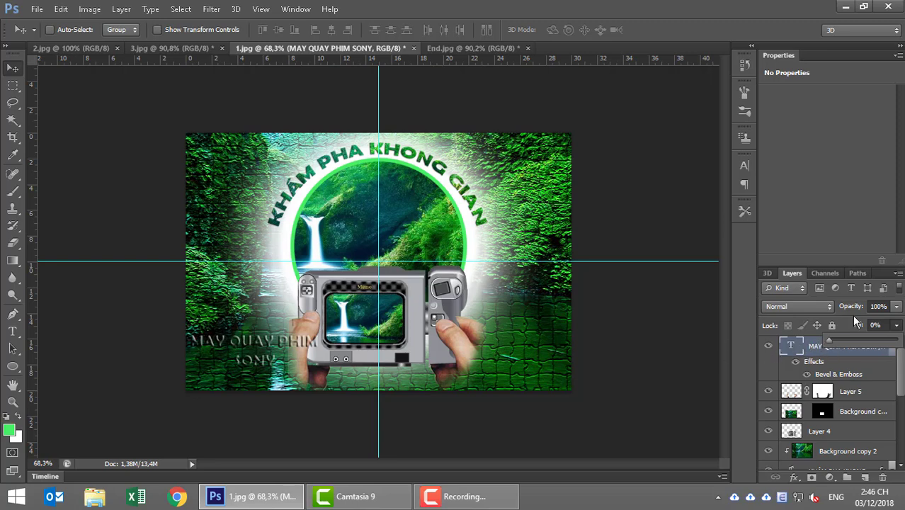
Swap the text's Bevel & Emboss for a light grey Stroke in Layer Style.
{"action": "left_click", "coordinate": [857, 364]}
{"action": "right_click", "coordinate": [857, 364]}
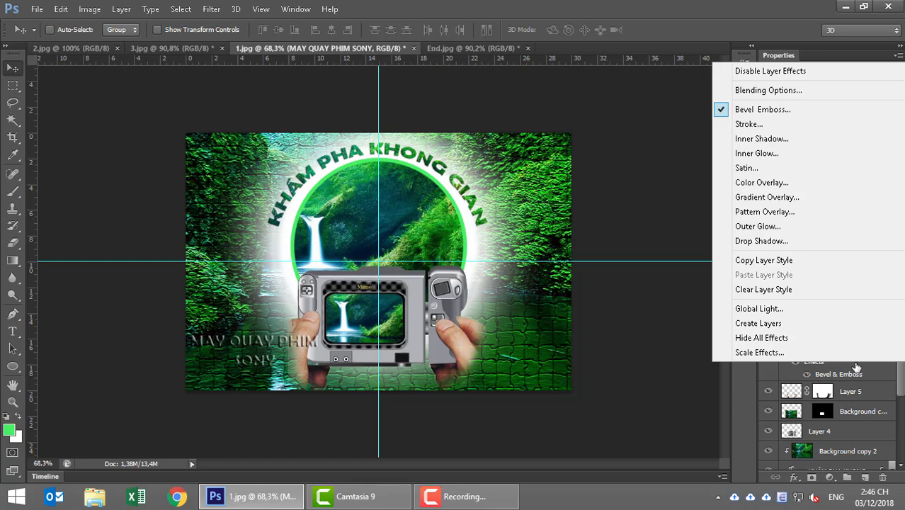
{"action": "left_click", "coordinate": [756, 89]}
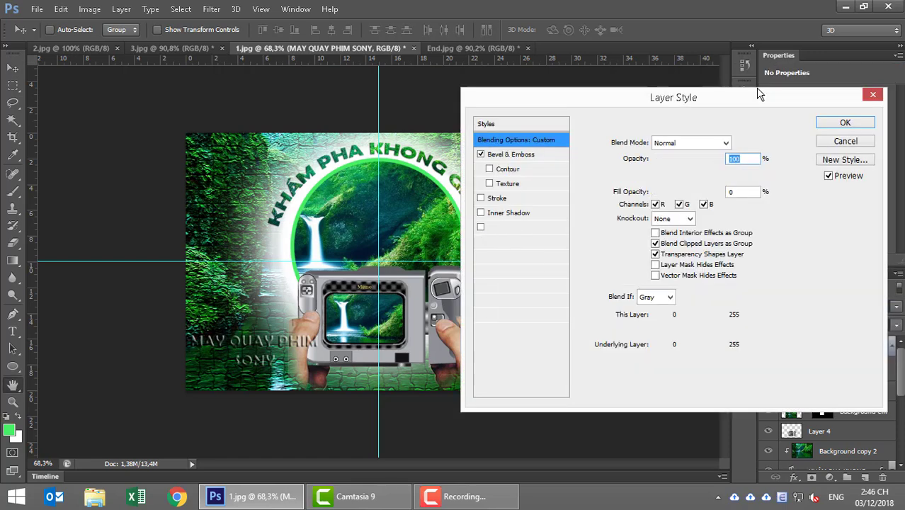
{"action": "left_click", "coordinate": [504, 155]}
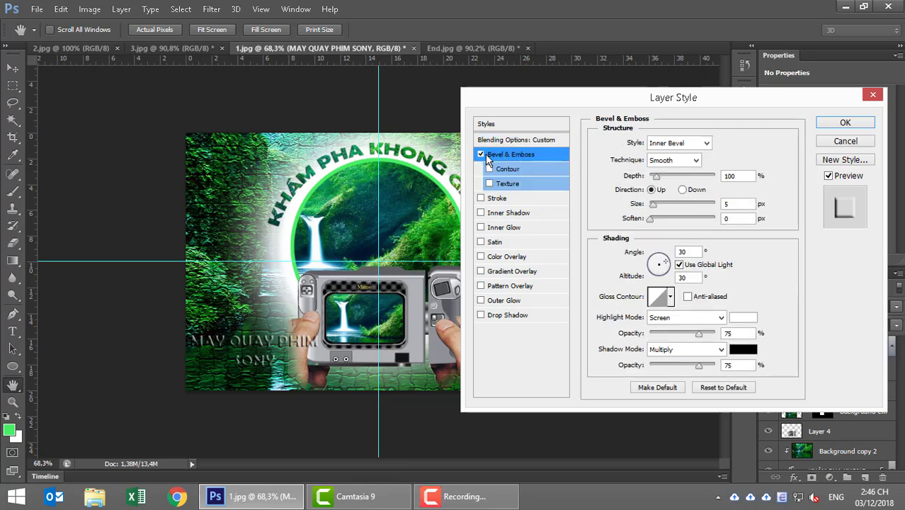
{"action": "left_click", "coordinate": [481, 154]}
{"action": "left_click", "coordinate": [480, 198]}
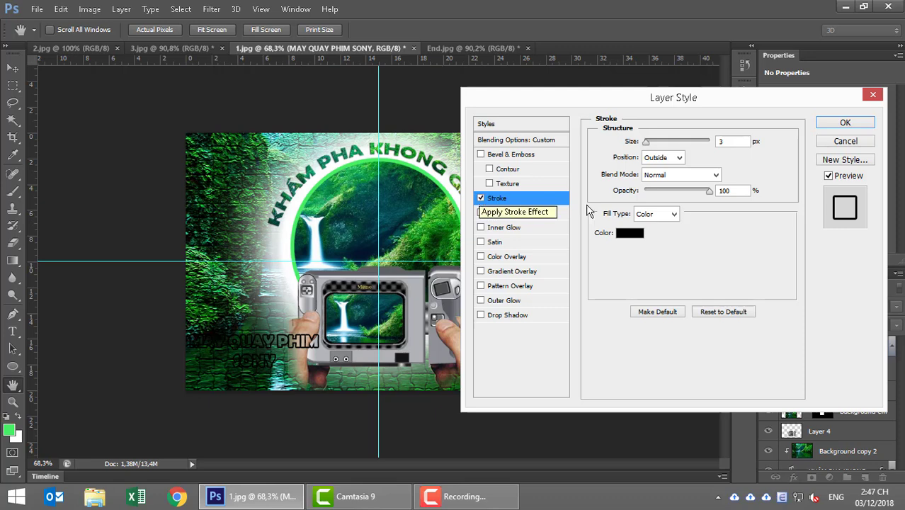
{"action": "left_click", "coordinate": [630, 233]}
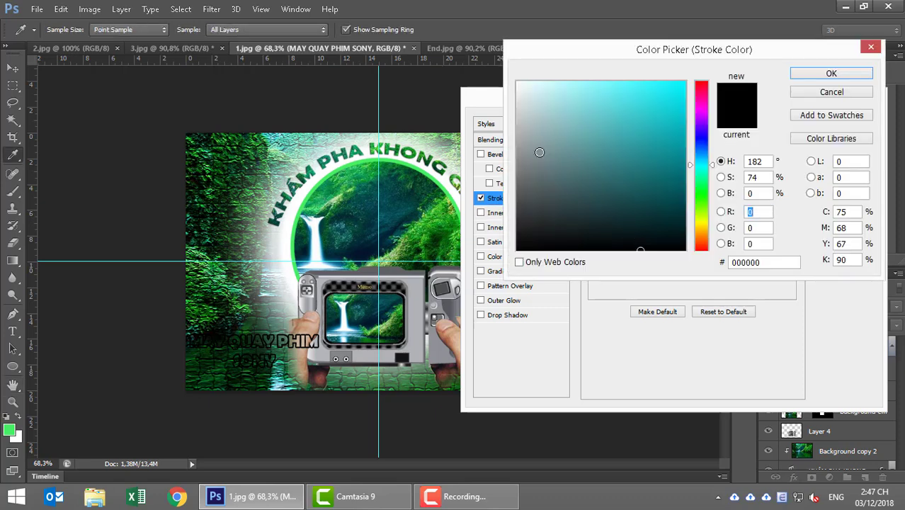
{"action": "mouse_move", "coordinate": [539, 152]}
{"action": "left_mouse_down"}
{"action": "mouse_move", "coordinate": [522, 137]}
{"action": "mouse_move", "coordinate": [516, 113]}
{"action": "mouse_move", "coordinate": [514, 140]}
{"action": "mouse_move", "coordinate": [519, 133]}
{"action": "left_mouse_up"}
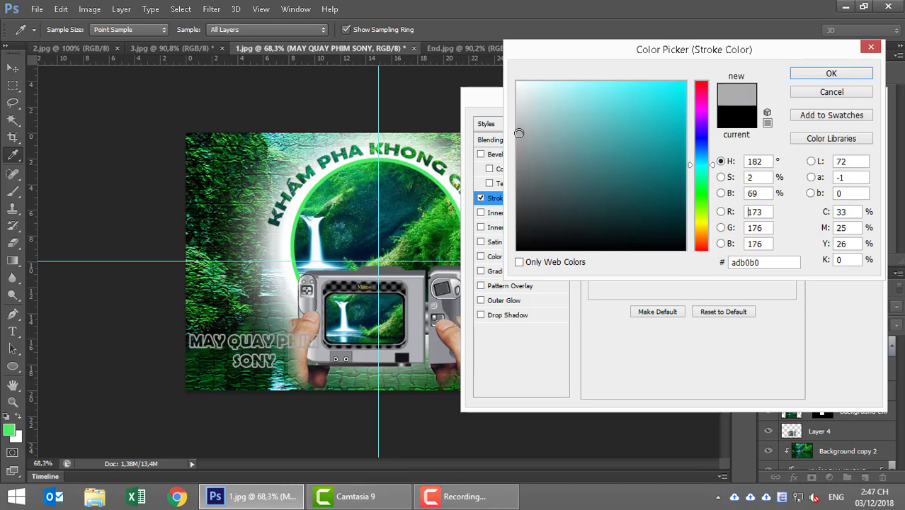
{"action": "left_click", "coordinate": [818, 75]}
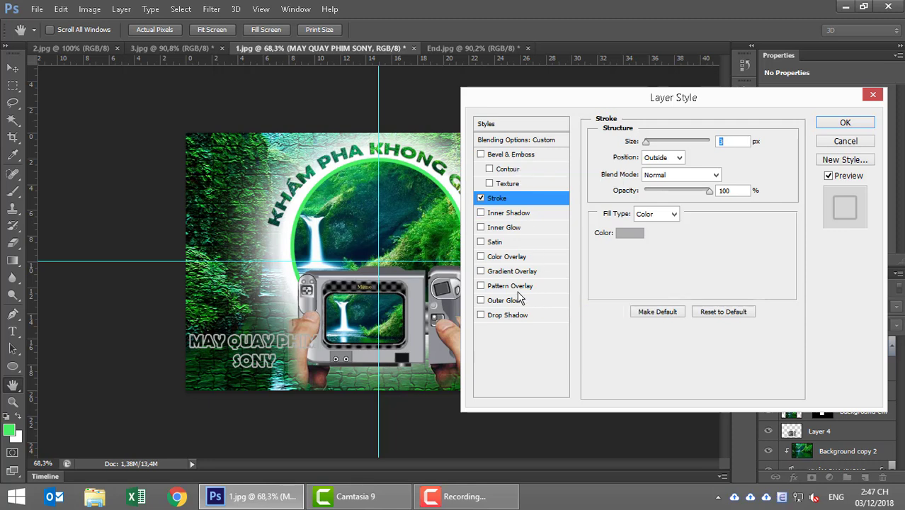
Add a black Inner Glow to the text, then view the End.jpg reference.
{"action": "left_click", "coordinate": [489, 230]}
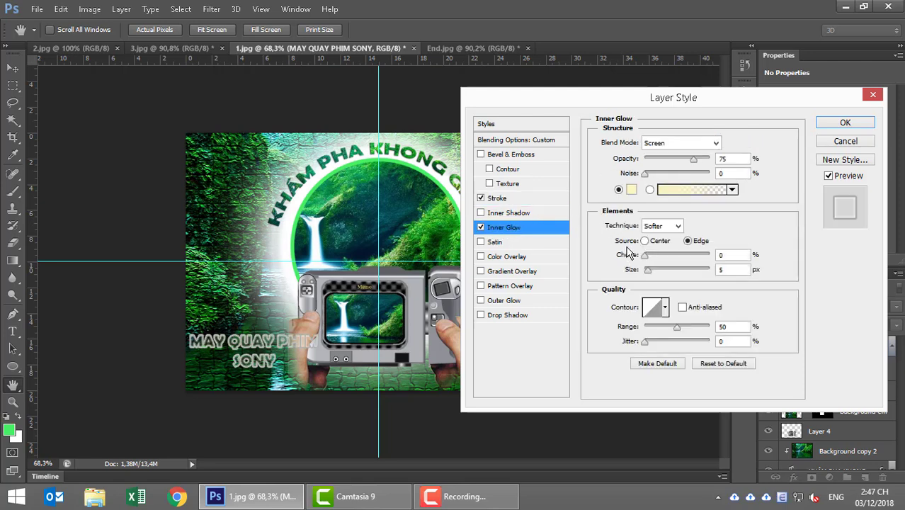
{"action": "left_click", "coordinate": [631, 189]}
{"action": "left_click_drag", "start_coordinate": [516, 82], "coordinate": [505, 260]}
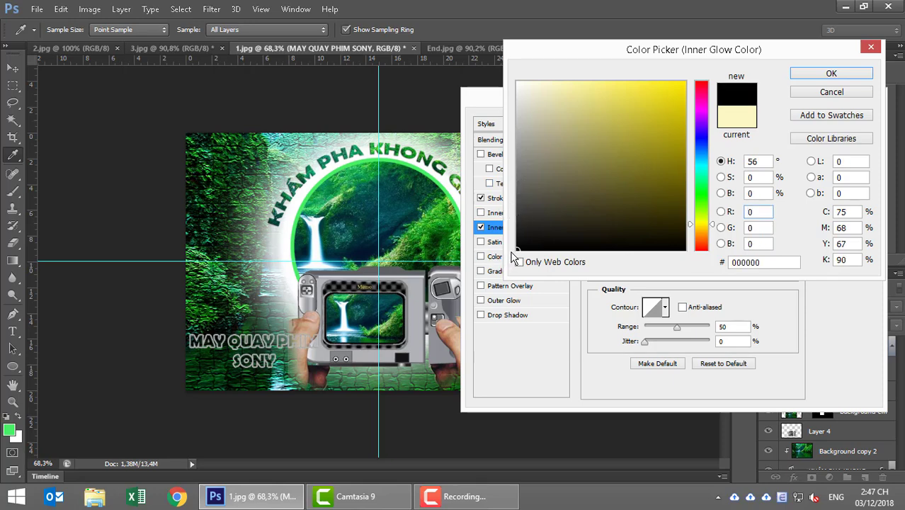
{"action": "left_click", "coordinate": [826, 74]}
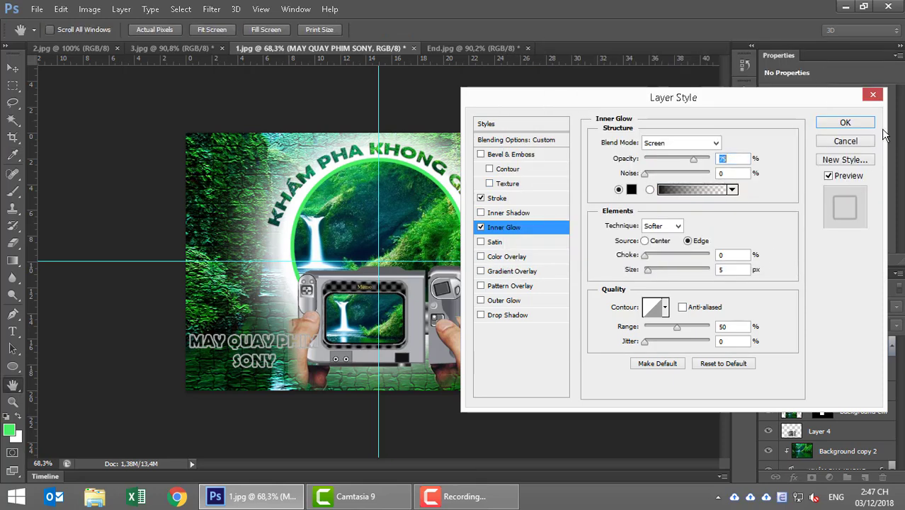
{"action": "left_click", "coordinate": [852, 117]}
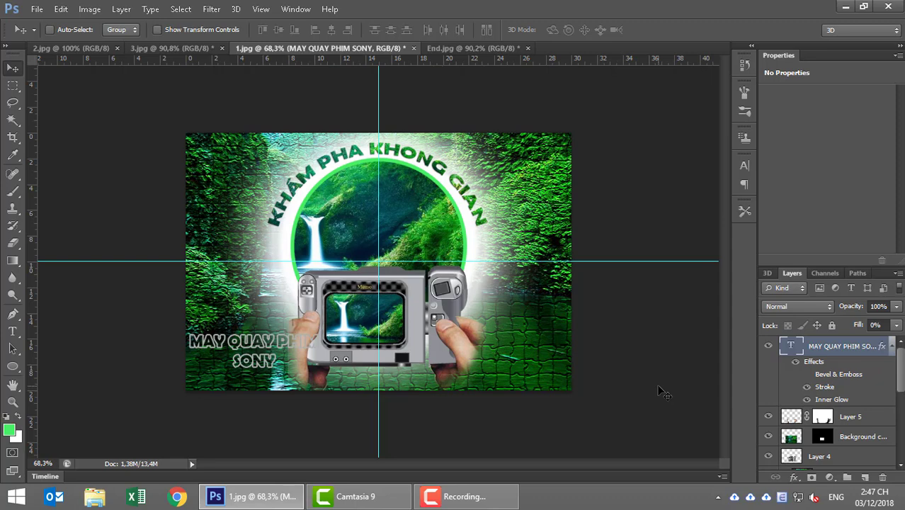
{"action": "left_click", "coordinate": [427, 48]}
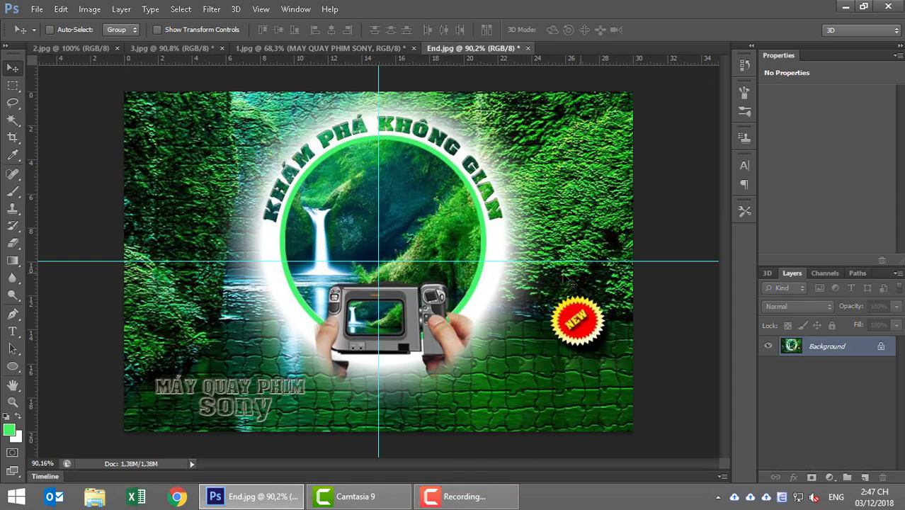
In 2.jpg, Magic Wand the blue background to isolate the NEW starburst for copying.
{"action": "left_click", "coordinate": [162, 47]}
{"action": "left_click", "coordinate": [74, 49]}
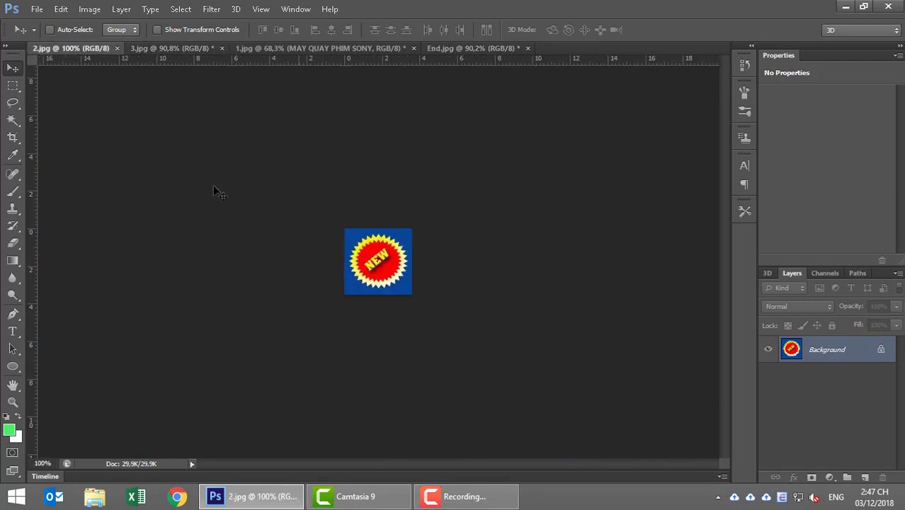
{"action": "left_click", "coordinate": [13, 119]}
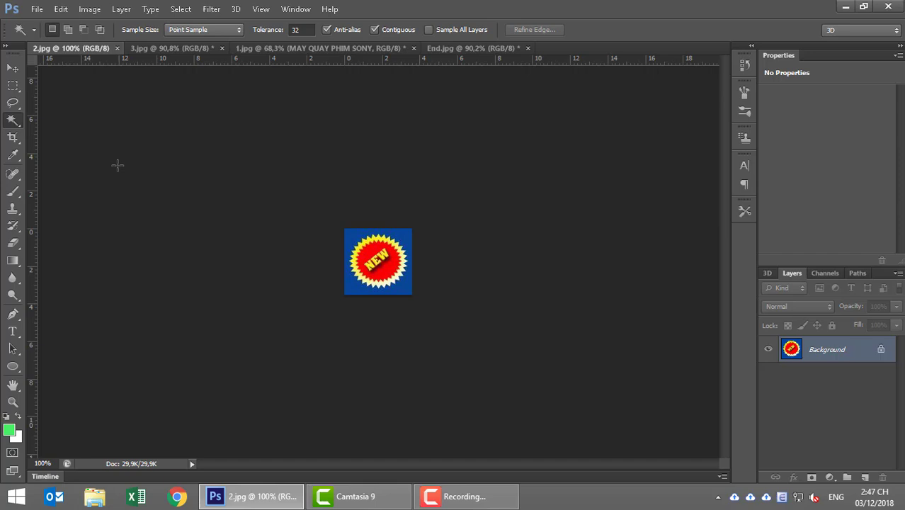
{"action": "left_click", "coordinate": [402, 234]}
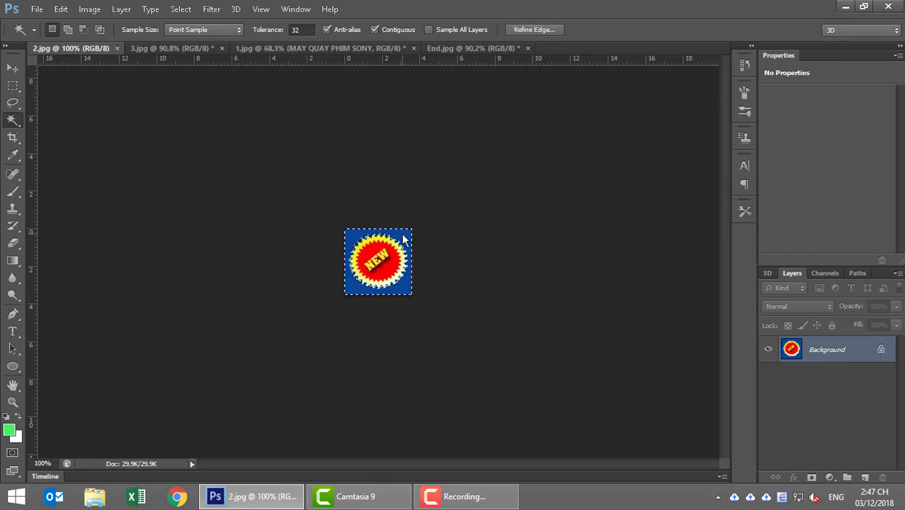
{"action": "key", "text": "ctrl+d"}
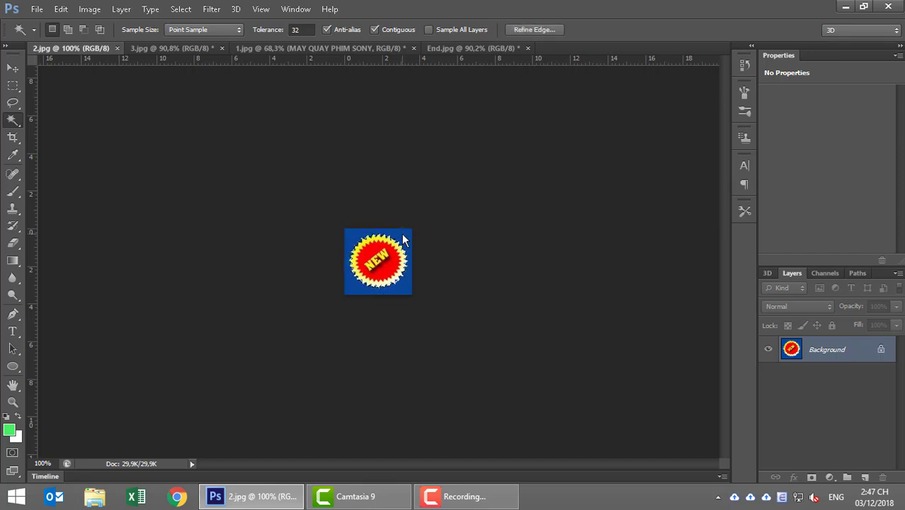
Paste the badge into 1.jpg right of the camera and enlarge it to about 134%.
{"action": "left_click", "coordinate": [340, 48]}
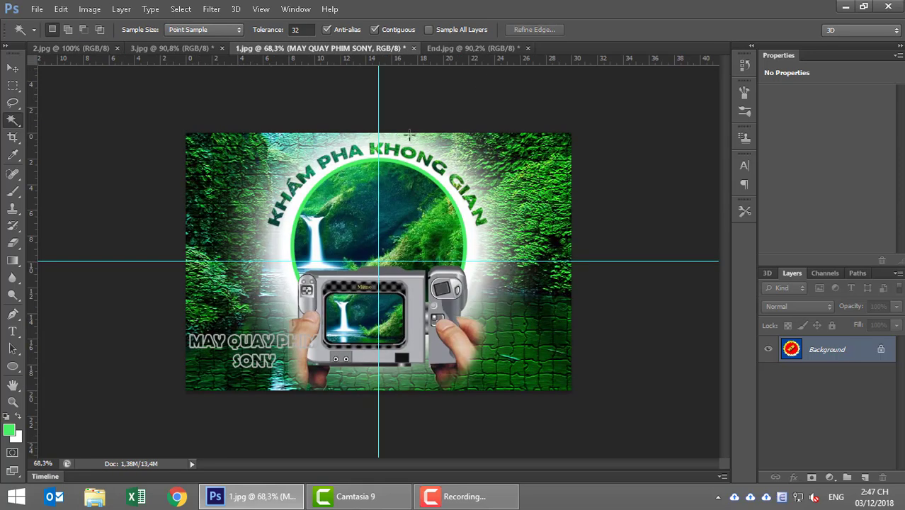
{"action": "key", "text": "ctrl+v"}
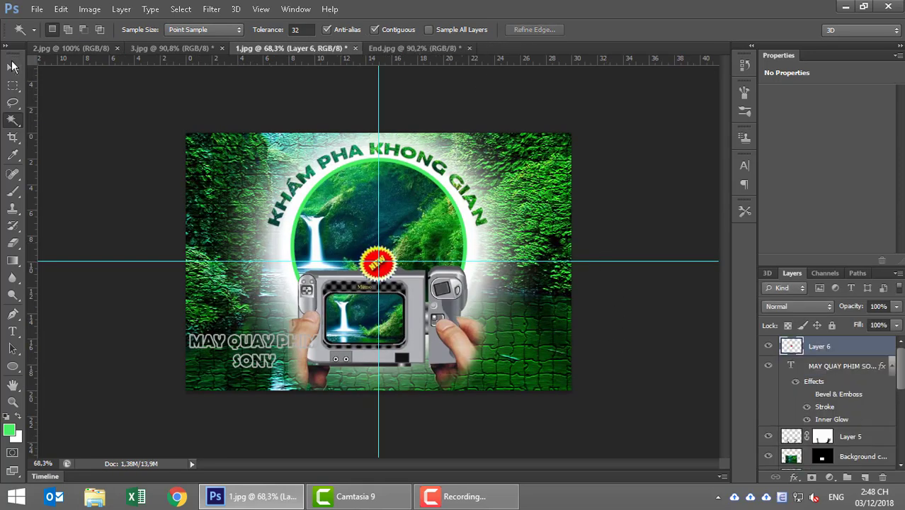
{"action": "left_click", "coordinate": [13, 66]}
{"action": "mouse_move", "coordinate": [378, 256]}
{"action": "left_mouse_down"}
{"action": "mouse_move", "coordinate": [523, 322]}
{"action": "mouse_move", "coordinate": [539, 342]}
{"action": "left_mouse_up"}
{"action": "key", "text": "ctrl+t"}
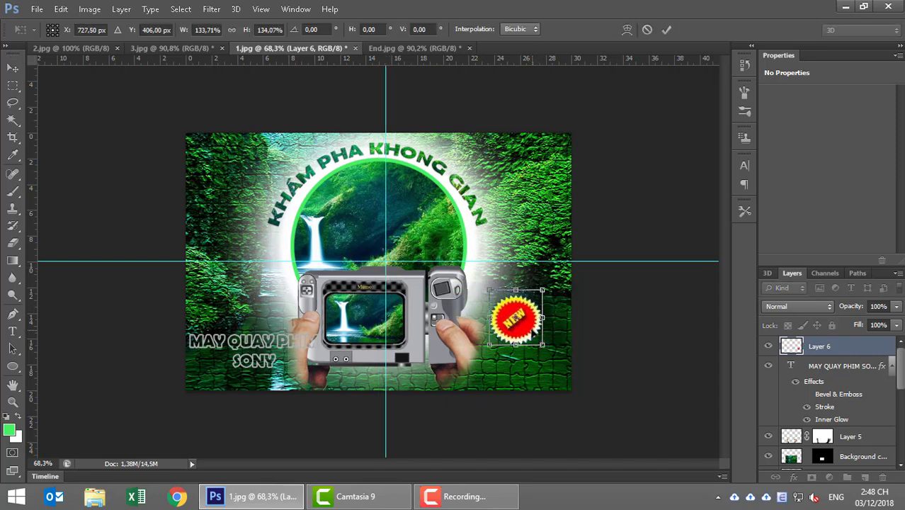
{"action": "key", "text": "Return"}
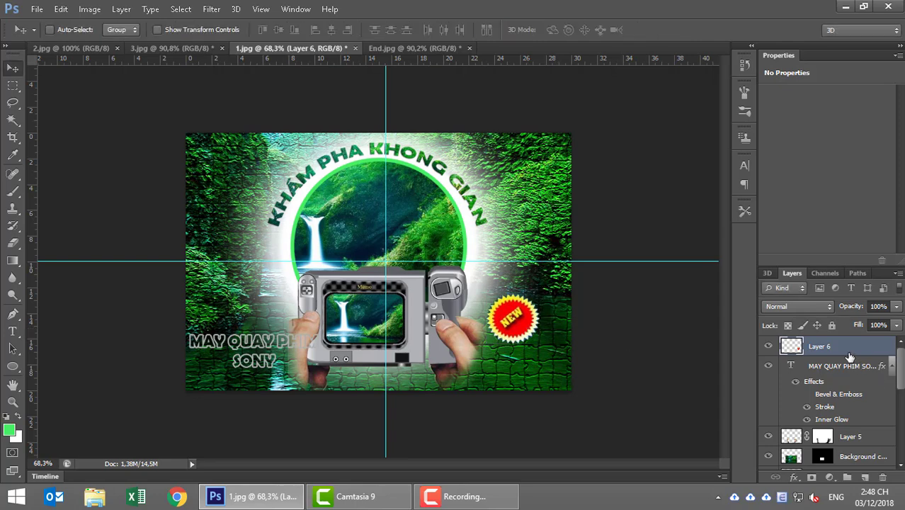
Give Layer 6 a drop shadow with a 149° angle, 16 px size and greater distance.
{"action": "right_click", "coordinate": [828, 337]}
{"action": "left_click", "coordinate": [593, 75]}
{"action": "left_click_drag", "start_coordinate": [550, 102], "coordinate": [106, 29]}
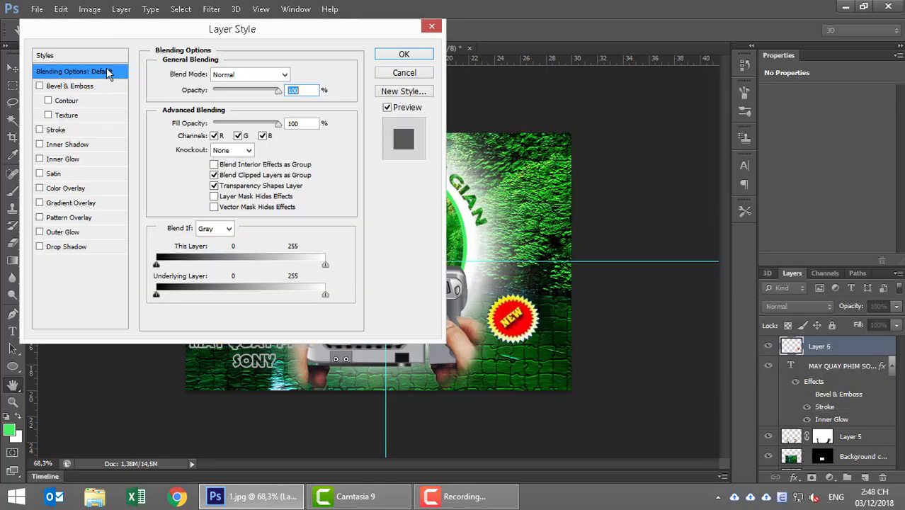
{"action": "left_click", "coordinate": [63, 247]}
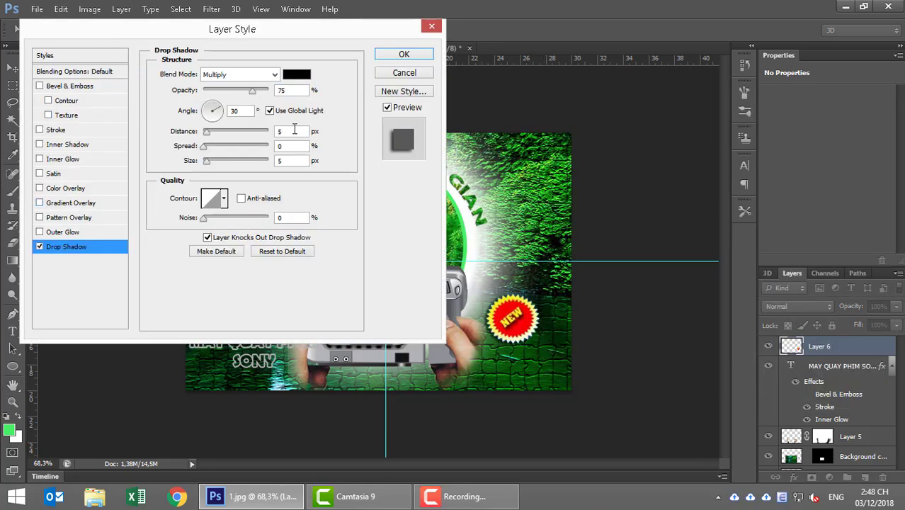
{"action": "left_click", "coordinate": [210, 111]}
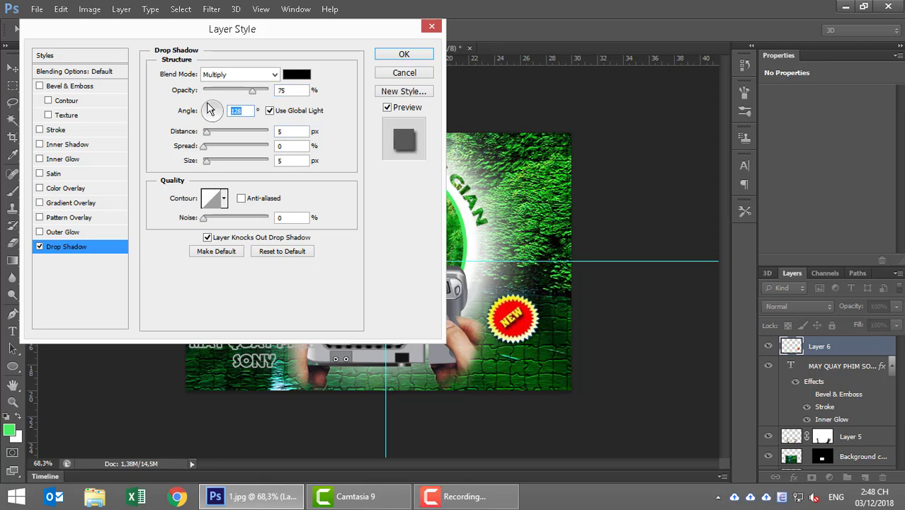
{"action": "left_click_drag", "start_coordinate": [210, 110], "coordinate": [205, 112]}
{"action": "left_click_drag", "start_coordinate": [207, 164], "coordinate": [211, 165]}
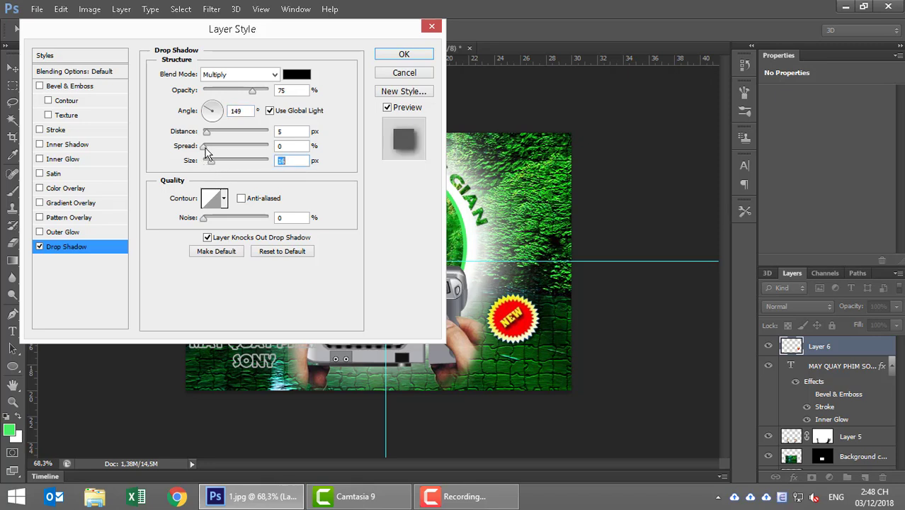
{"action": "left_click_drag", "start_coordinate": [208, 133], "coordinate": [220, 139]}
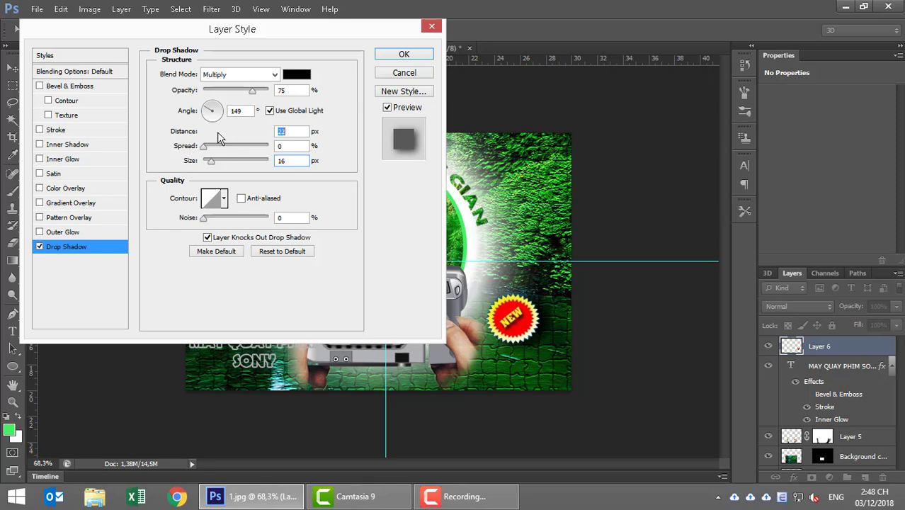
{"action": "left_click", "coordinate": [389, 57]}
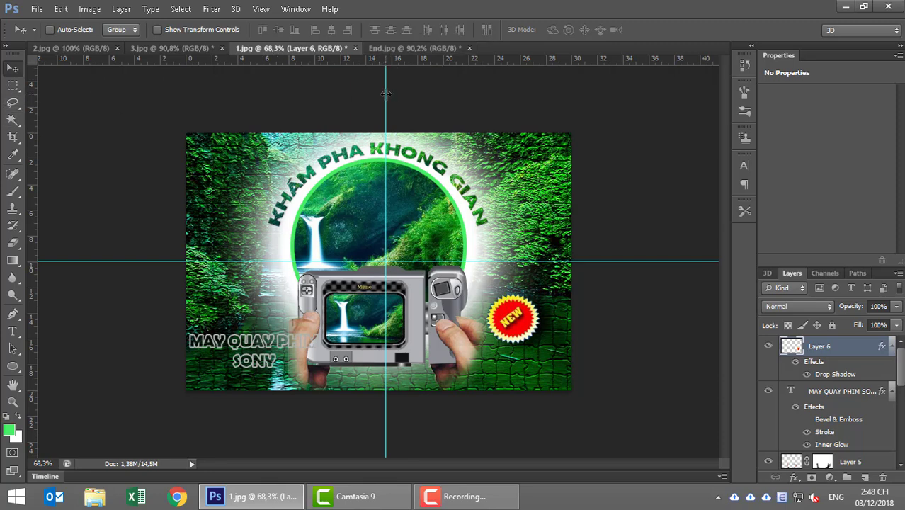
Drag the vertical and horizontal cyan guides back into the rulers.
{"action": "left_click_drag", "start_coordinate": [385, 96], "coordinate": [32, 88]}
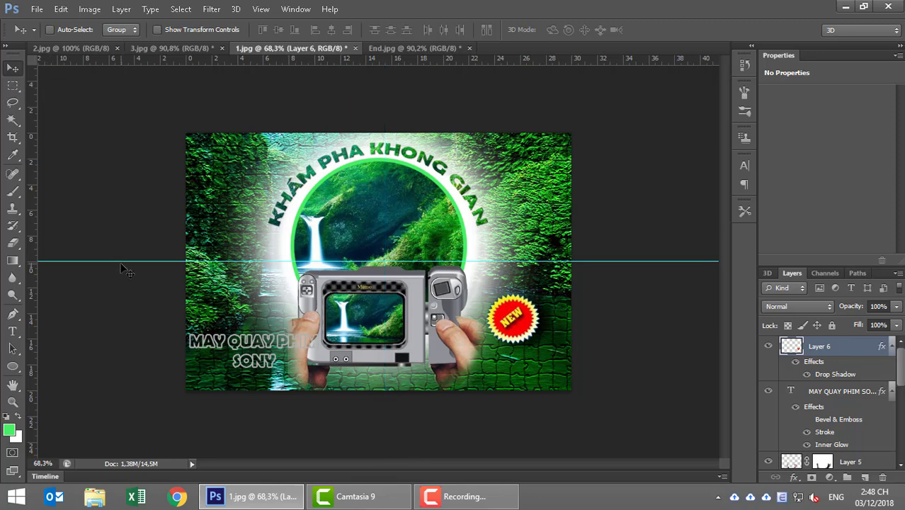
{"action": "mouse_move", "coordinate": [152, 57]}
{"action": "left_mouse_down"}
{"action": "mouse_move", "coordinate": [156, 71]}
{"action": "mouse_move", "coordinate": [160, 47]}
{"action": "left_mouse_up"}
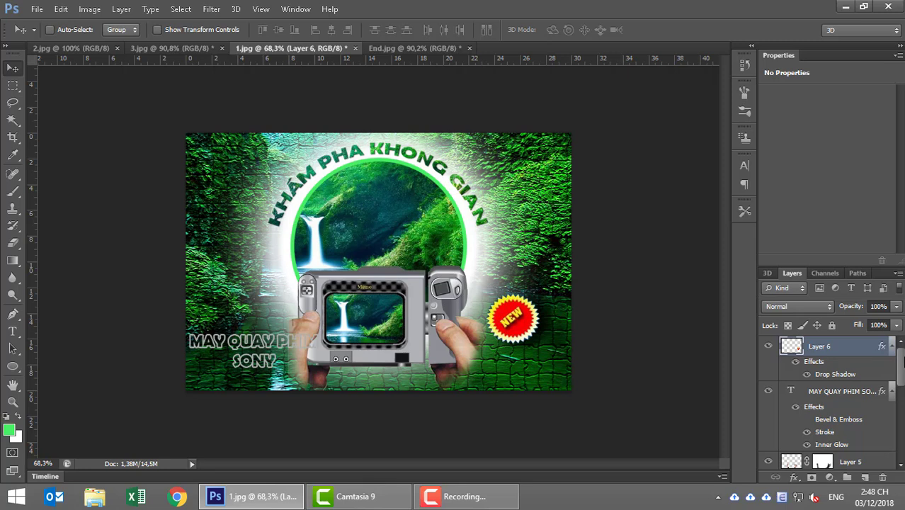
{"action": "mouse_move", "coordinate": [899, 361]}
{"action": "left_mouse_down"}
{"action": "mouse_move", "coordinate": [903, 455]}
{"action": "mouse_move", "coordinate": [903, 347]}
{"action": "left_mouse_up"}
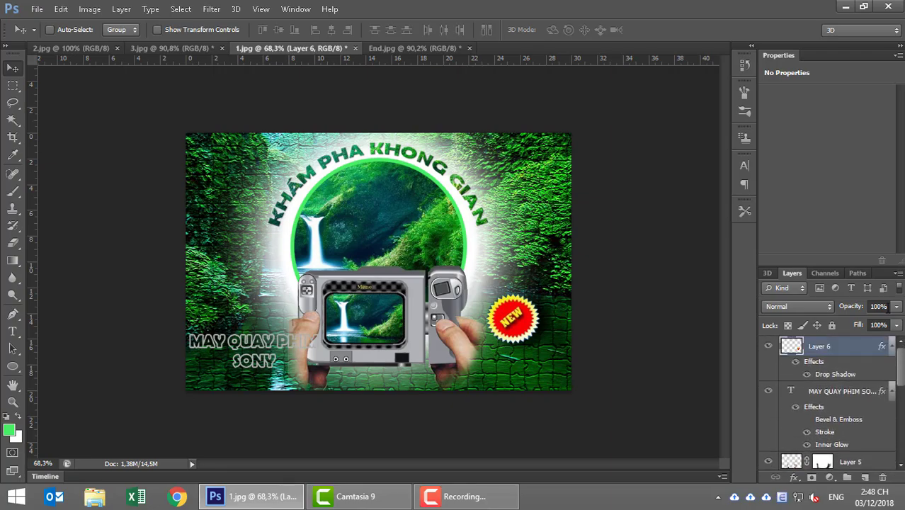